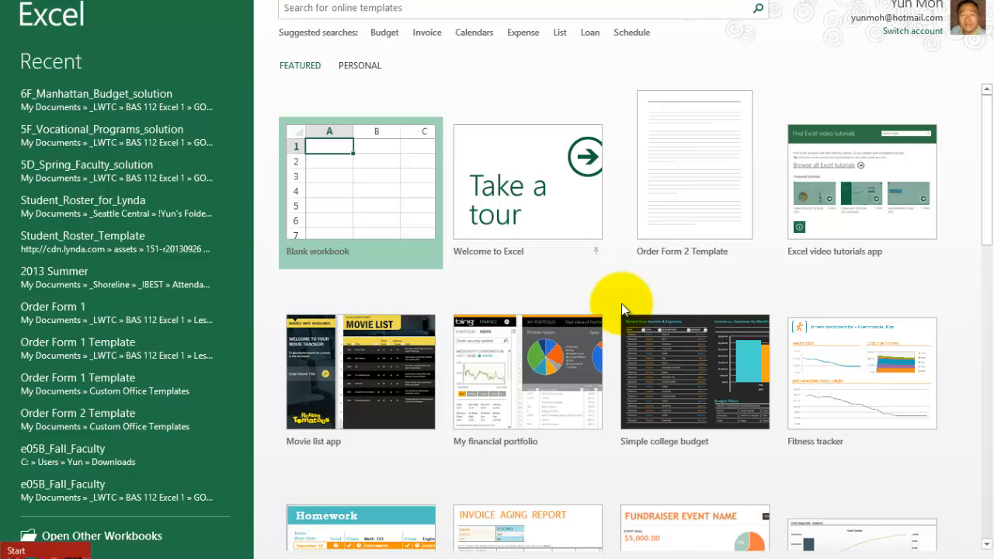
- Launch Excel 2013 from the Windows Start screen and create a blank workbook
{"action": "key", "text": "super"}
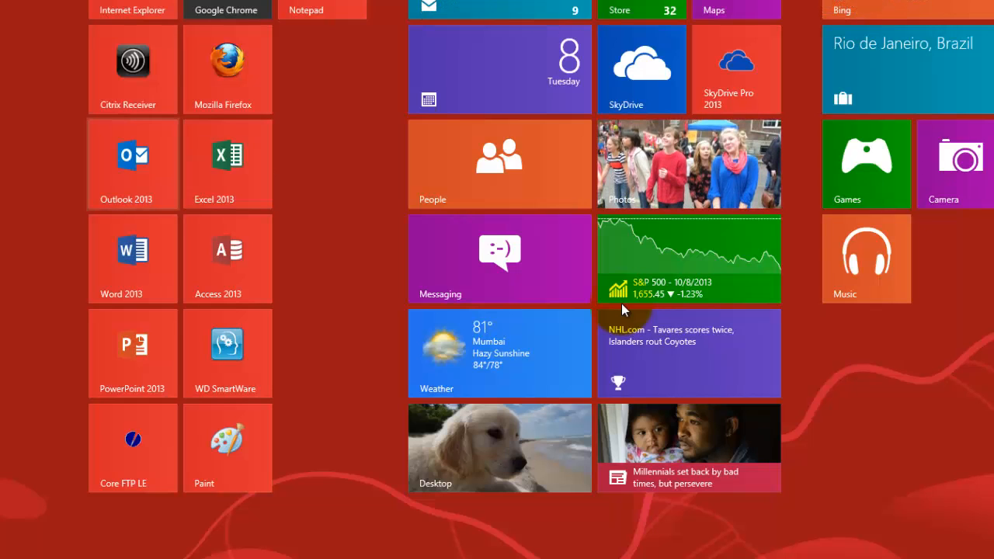
{"action": "key", "text": "Right"}
{"action": "key", "text": "Return"}
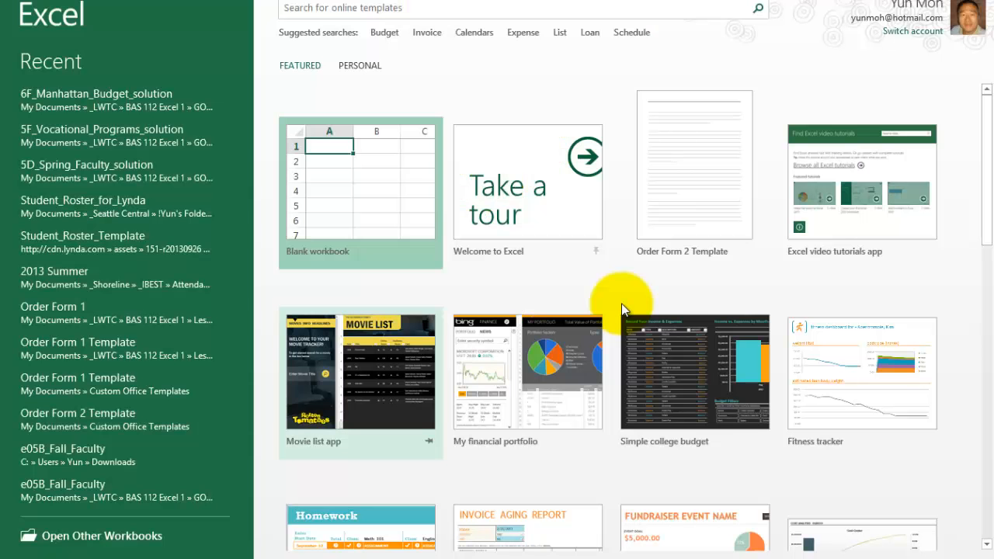
{"action": "key", "text": "Up"}
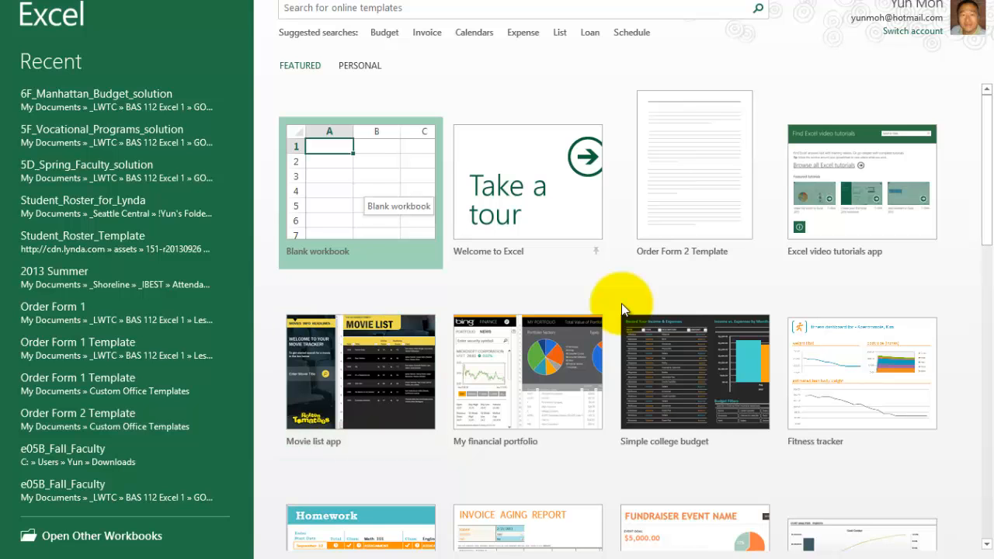
{"action": "key", "text": "Return"}
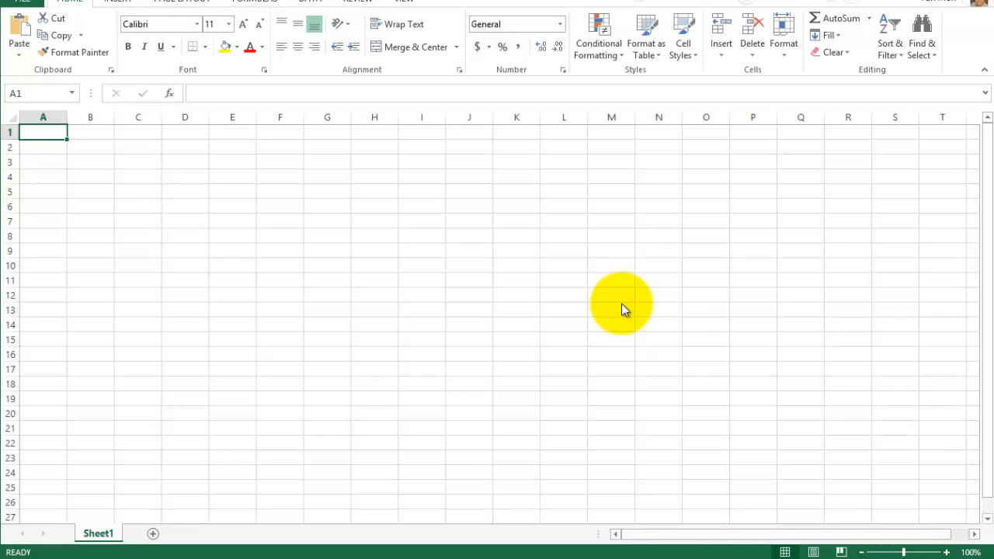
- Add the Spelling command to the Quick Access Toolbar and check the list of its commands
{"action": "left_click", "coordinate": [138, 1]}
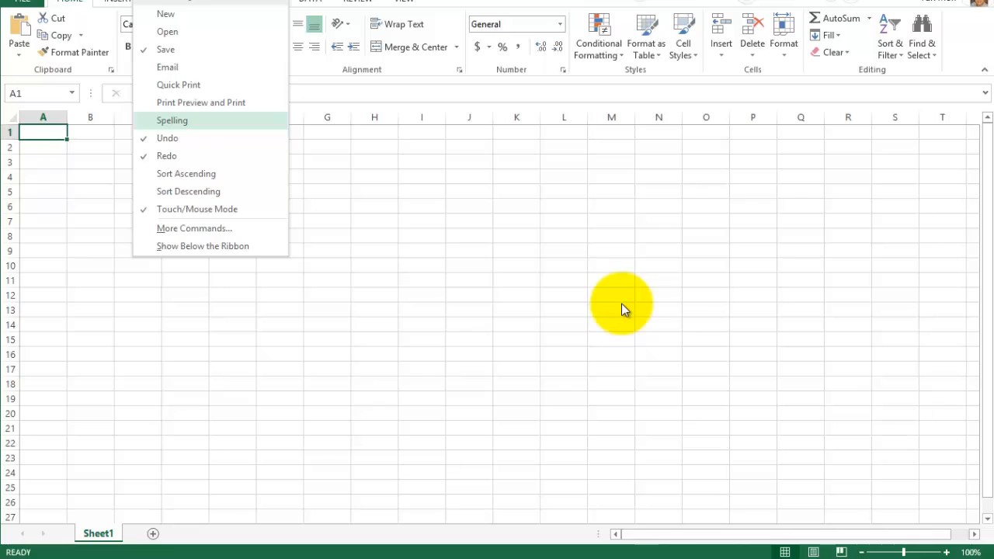
{"action": "left_click", "coordinate": [172, 120]}
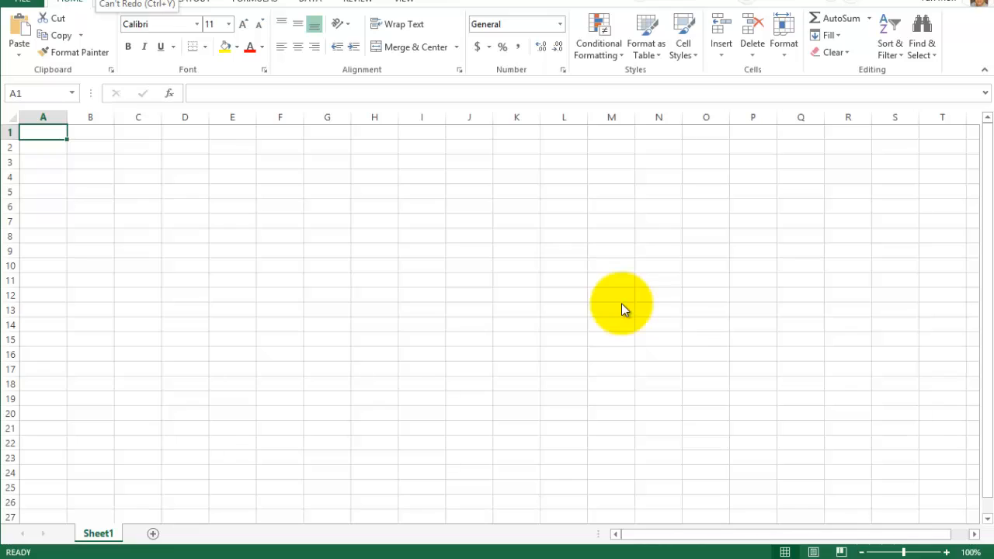
{"action": "left_click", "coordinate": [159, 0]}
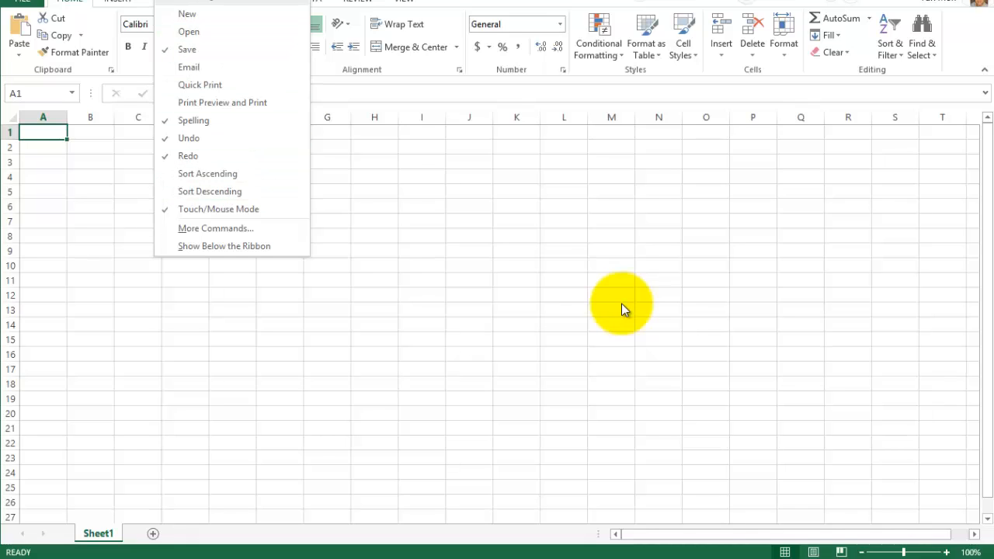
{"action": "left_click", "coordinate": [622, 303]}
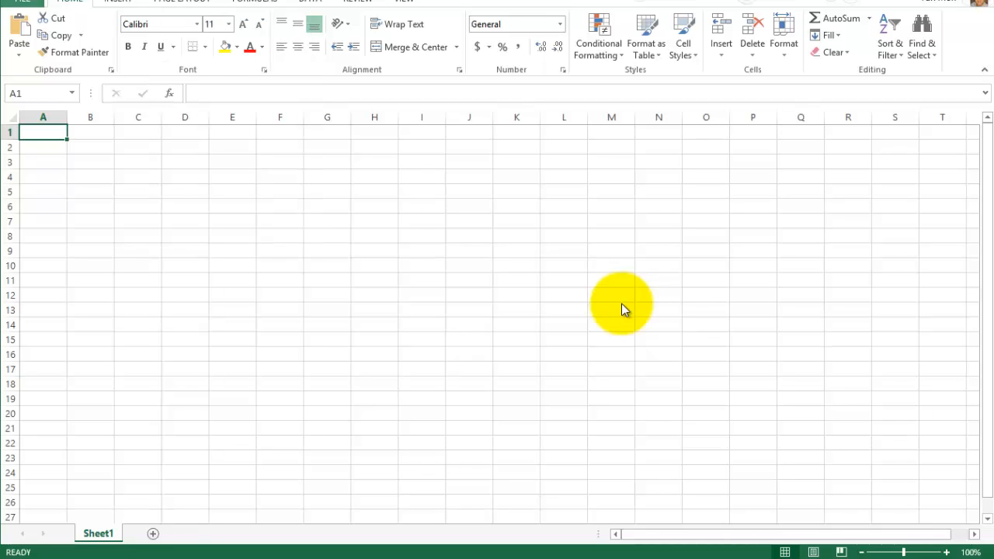
- Examine the recent workbooks list and the ribbon's Home, Insert, Page Layout and Formulas command groups
{"action": "key", "text": "ctrl+o"}
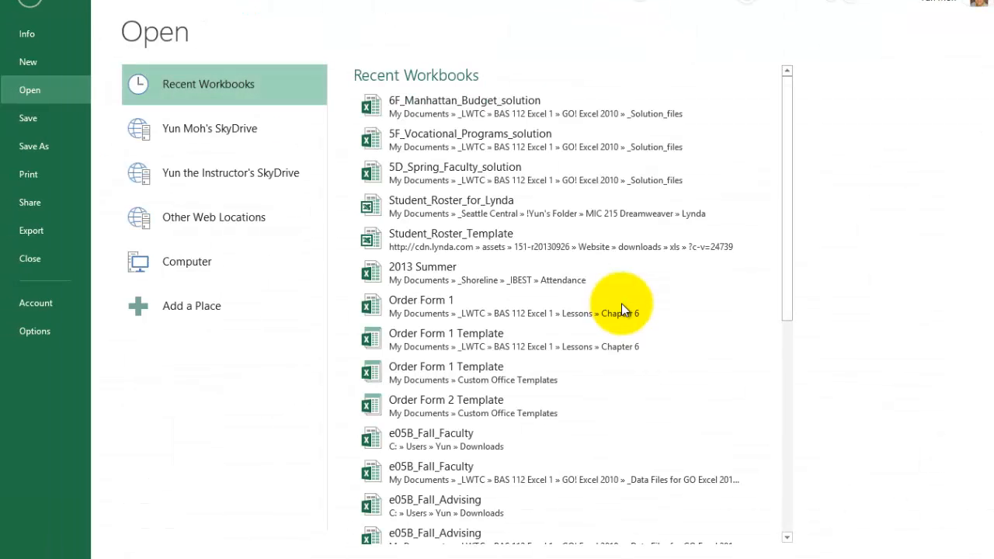
{"action": "key", "text": "Escape"}
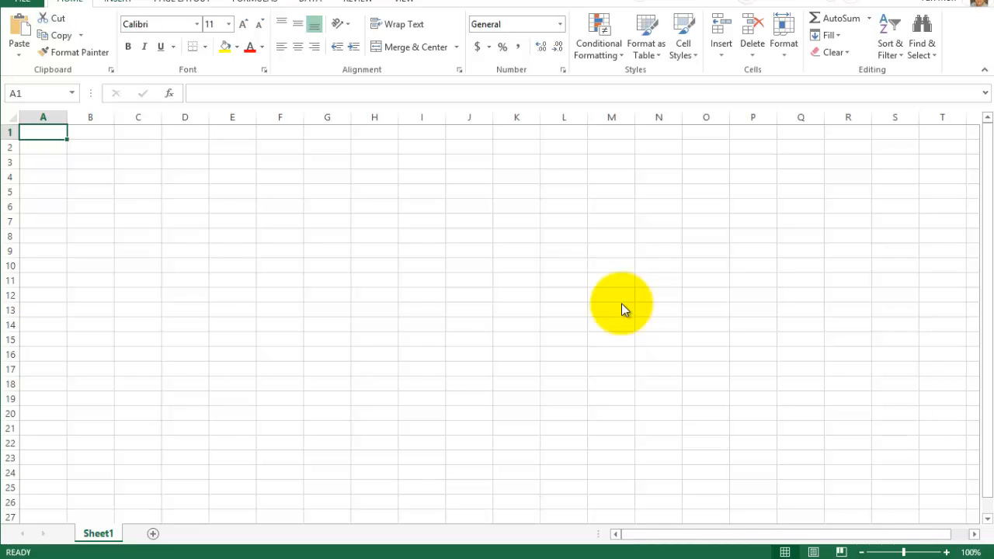
{"action": "key", "text": "alt+n"}
{"action": "key", "text": "alt+p"}
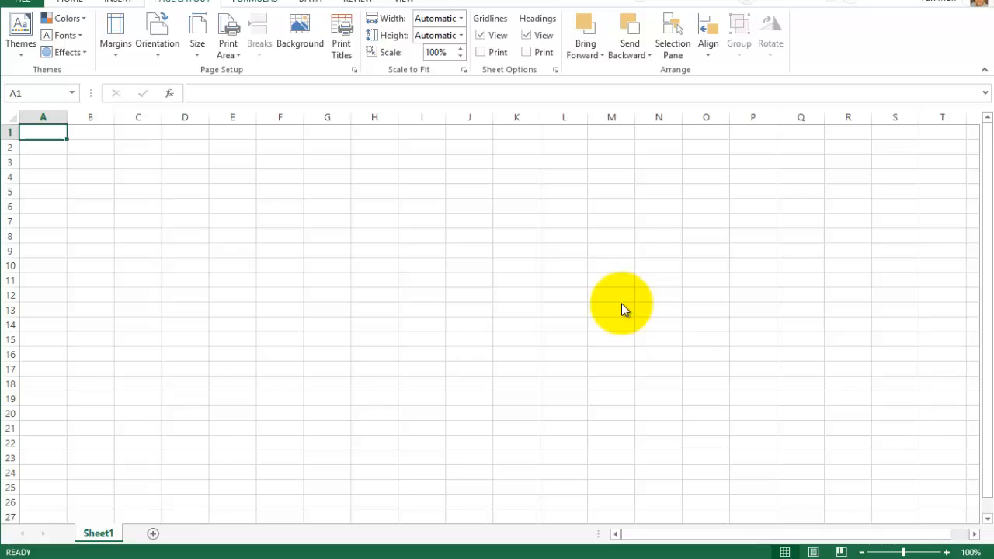
{"action": "key", "text": "alt+m"}
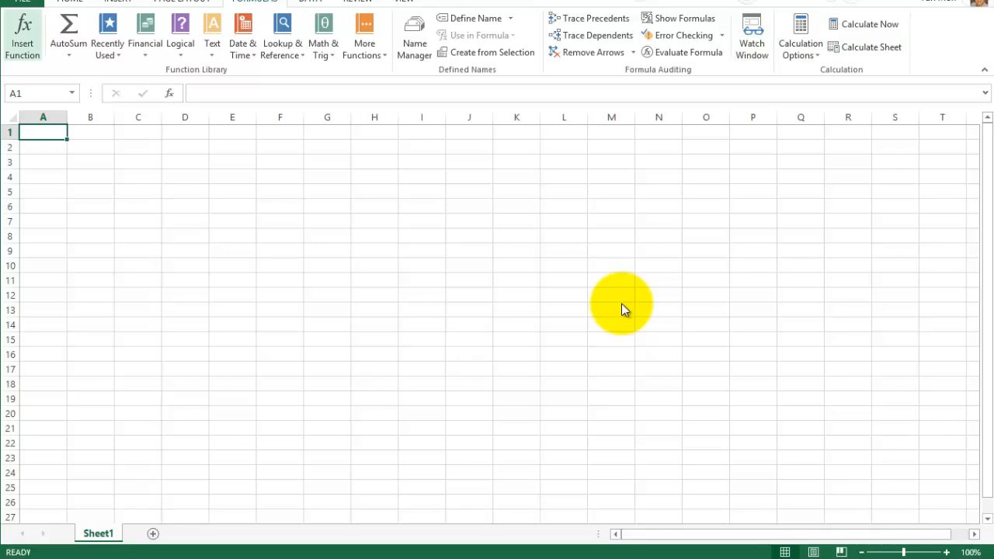
{"action": "key", "text": "Right"}
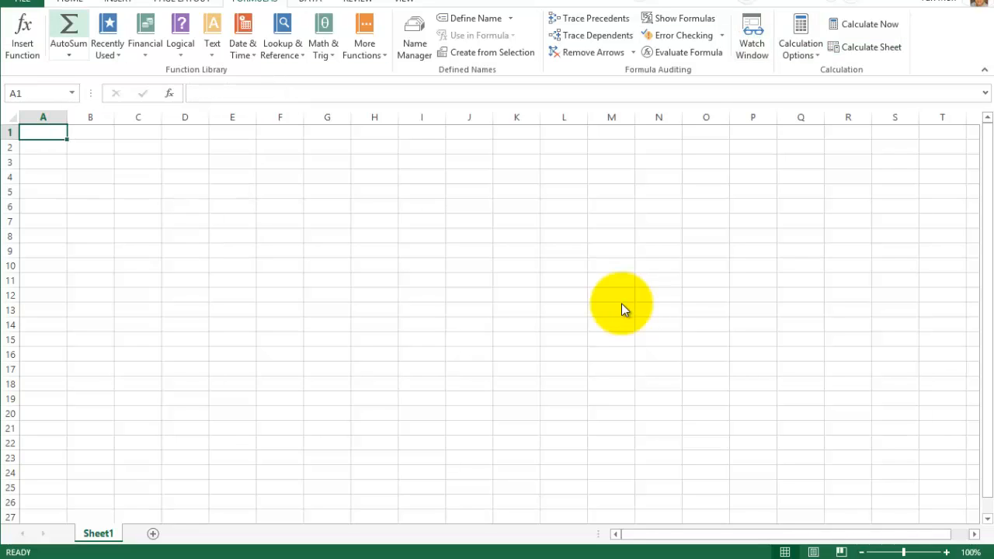
{"action": "key", "text": "alt+h"}
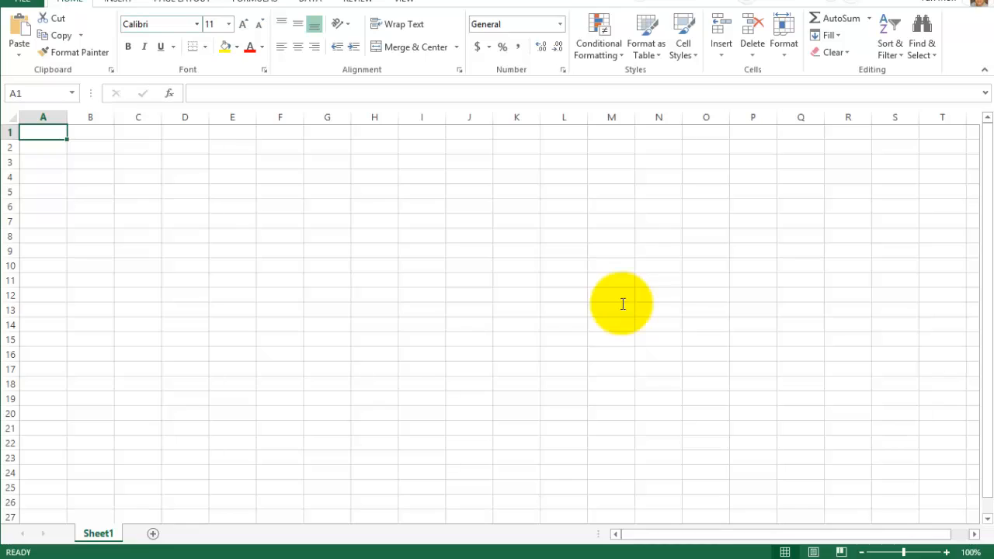
{"action": "key", "text": "ctrl+b"}
{"action": "key", "text": "alt+n"}
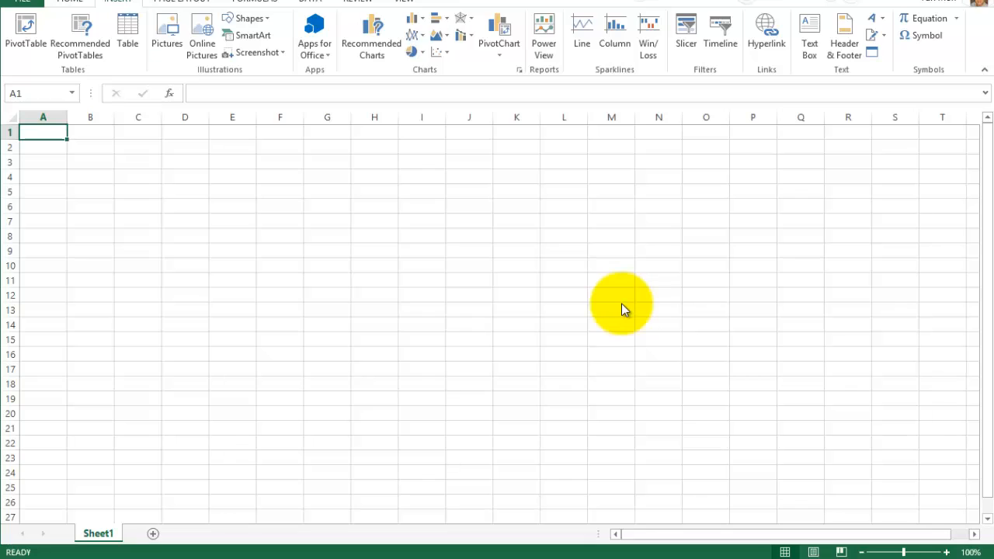
{"action": "key", "text": "alt+h"}
{"action": "key", "text": "alt+n"}
{"action": "key", "text": "alt+p"}
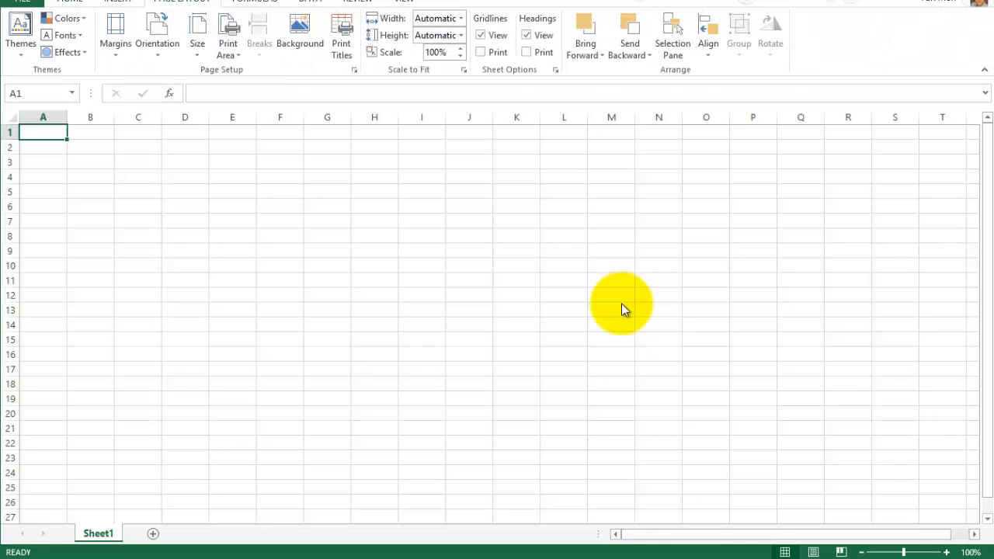
{"action": "key", "text": "alt+m"}
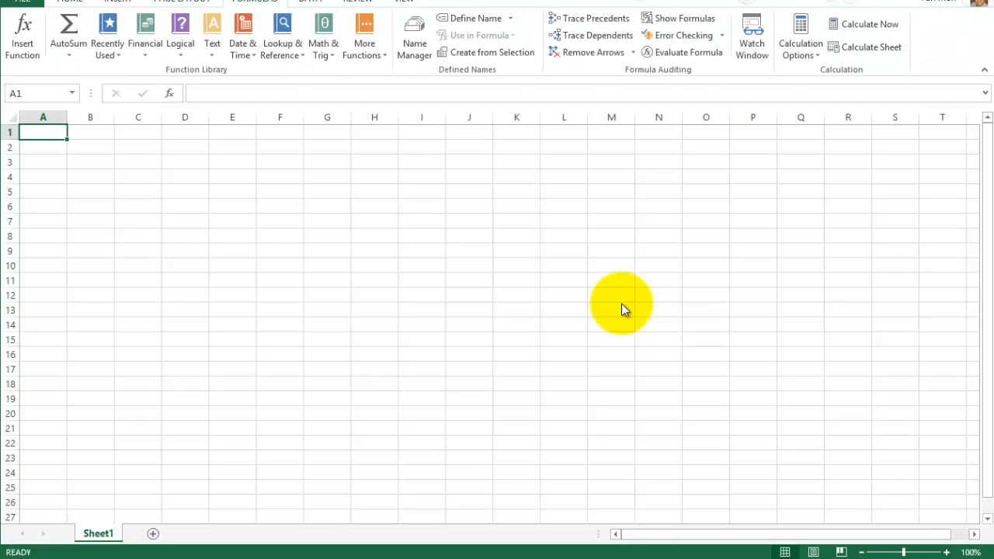
{"action": "key", "text": "alt+h"}
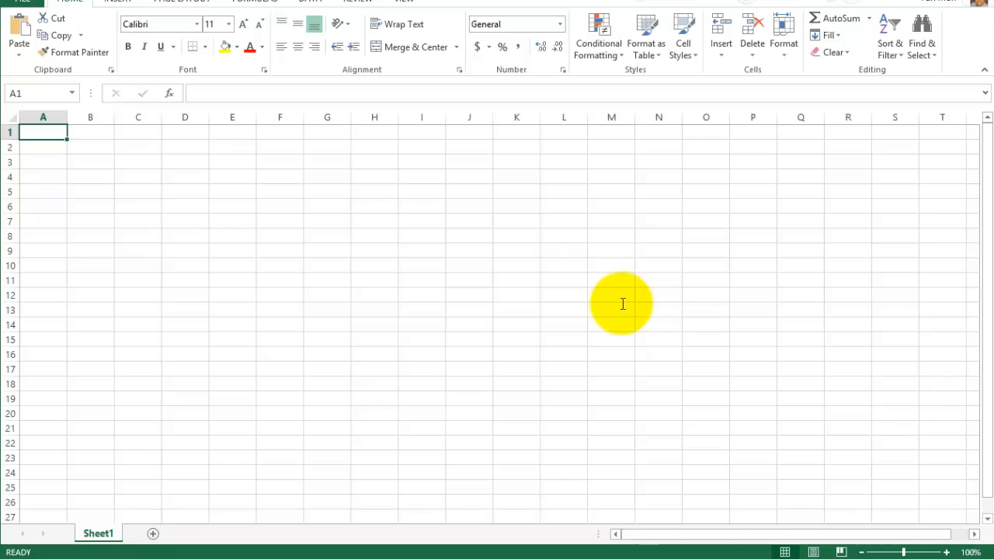
- Select the entire columns A, B, C, D and E one at a time
{"action": "key", "text": "F2"}
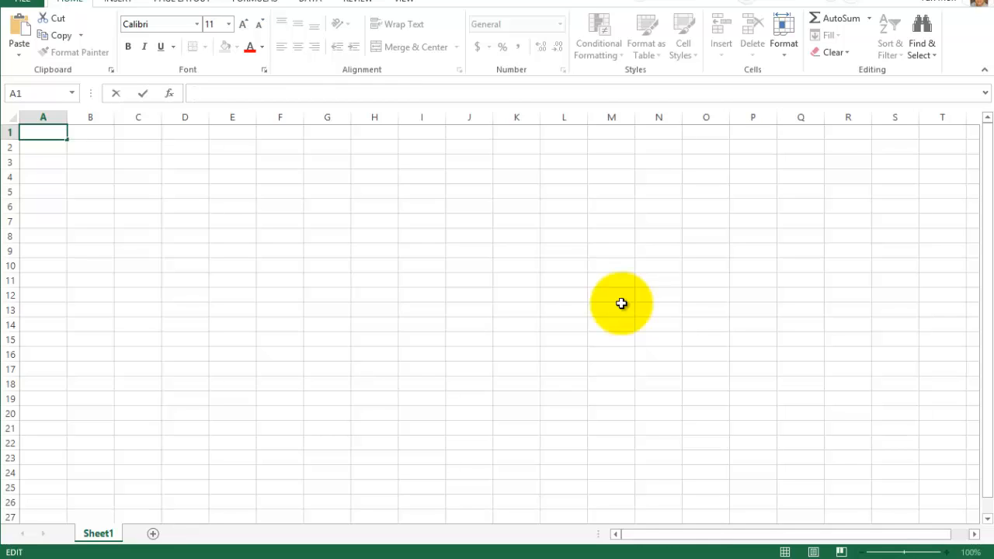
{"action": "key", "text": "Escape"}
{"action": "key", "text": "ctrl+space"}
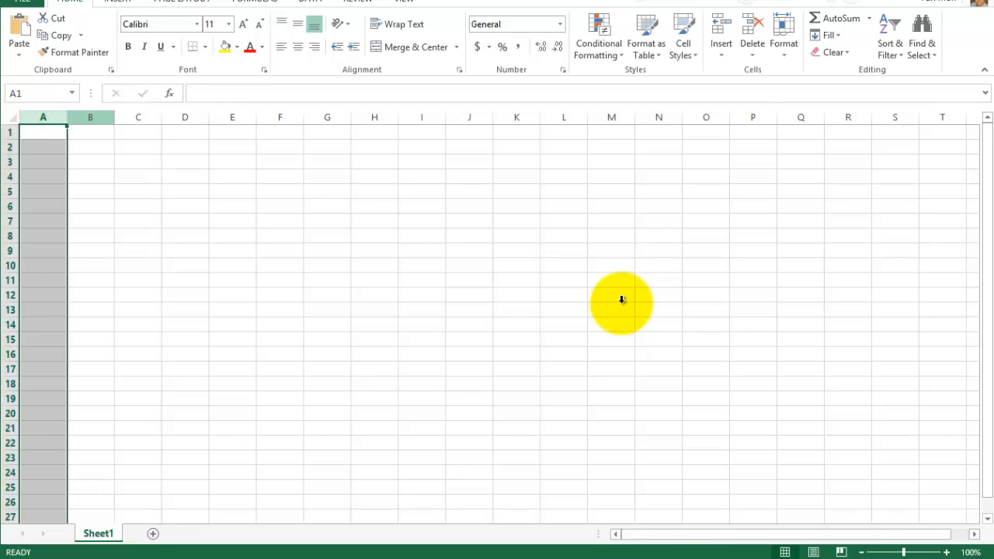
{"action": "key", "text": "Right"}
{"action": "key", "text": "ctrl+space"}
{"action": "key", "text": "Right"}
{"action": "key", "text": "ctrl+space"}
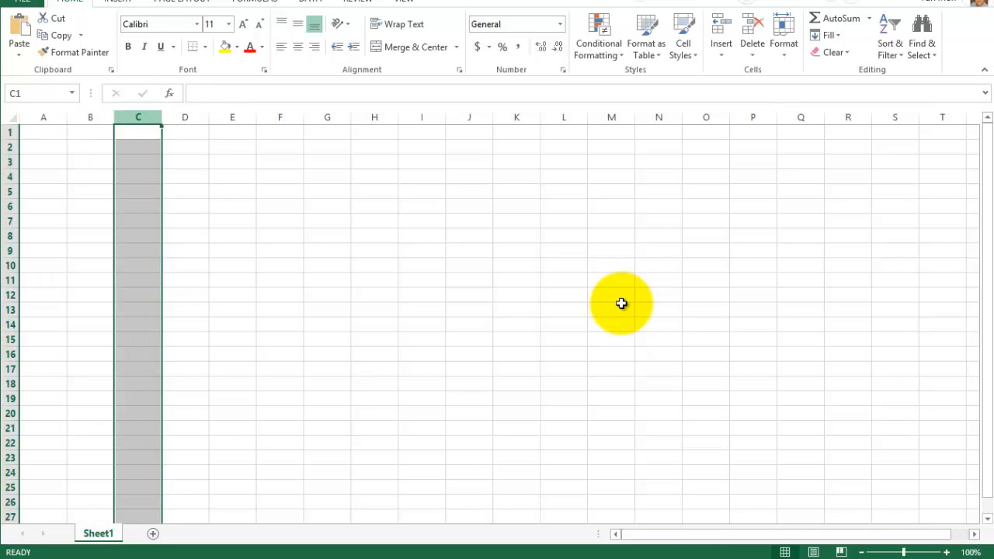
{"action": "key", "text": "Right"}
{"action": "key", "text": "ctrl+space"}
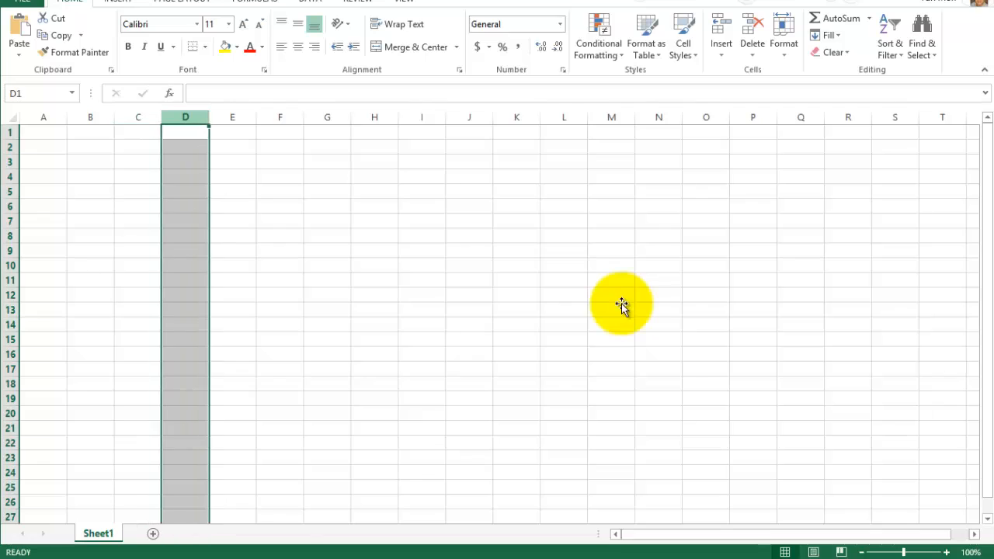
{"action": "key", "text": "Right"}
{"action": "key", "text": "ctrl+space"}
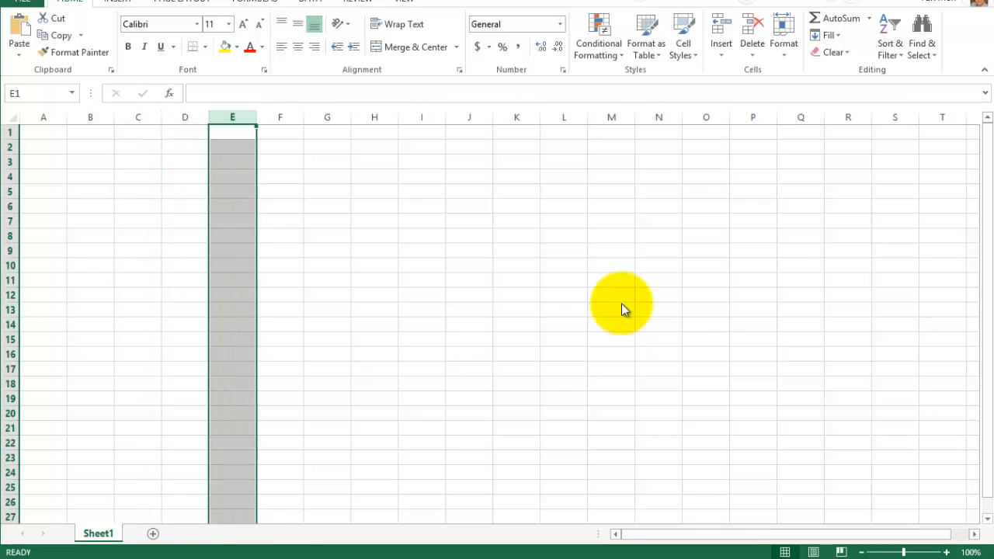
- Examine the column headings beyond column Z as far as BJ, and return to column A
{"action": "scroll", "coordinate": [622, 304], "scroll_direction": "right", "scroll_amount": 3}
{"action": "scroll", "coordinate": [621, 310], "scroll_direction": "right", "scroll_amount": 18}
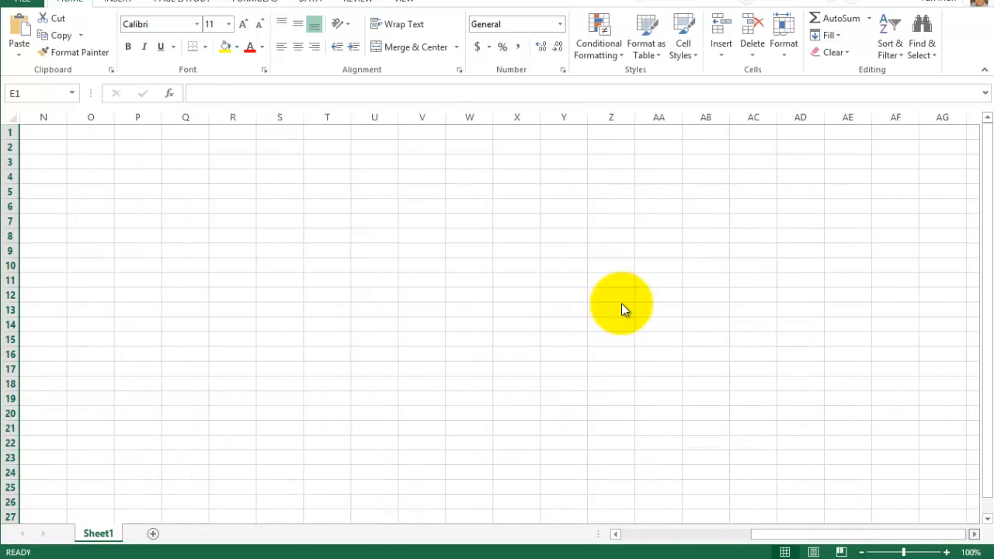
{"action": "scroll", "coordinate": [622, 309], "scroll_direction": "right", "scroll_amount": 3}
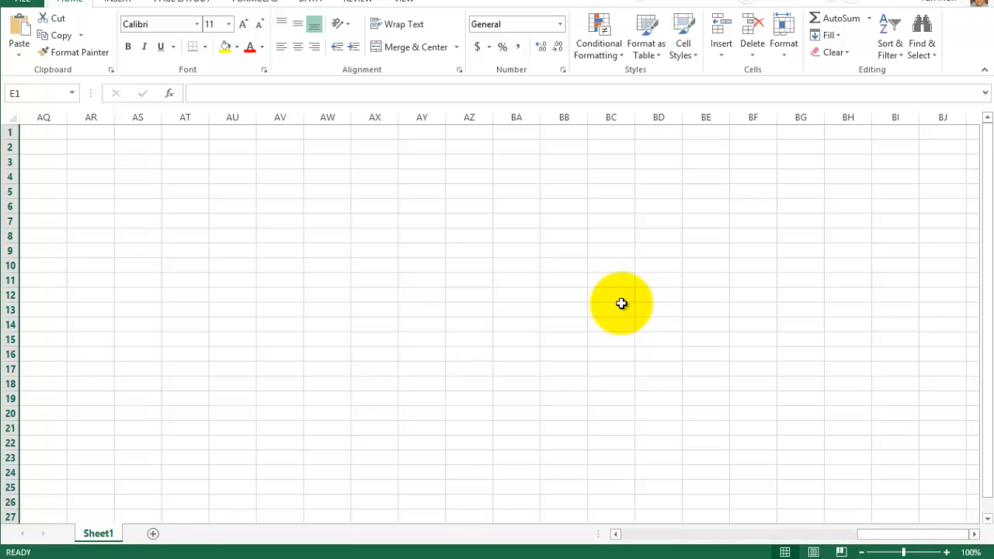
{"action": "scroll", "coordinate": [621, 309], "scroll_direction": "left", "scroll_amount": 20}
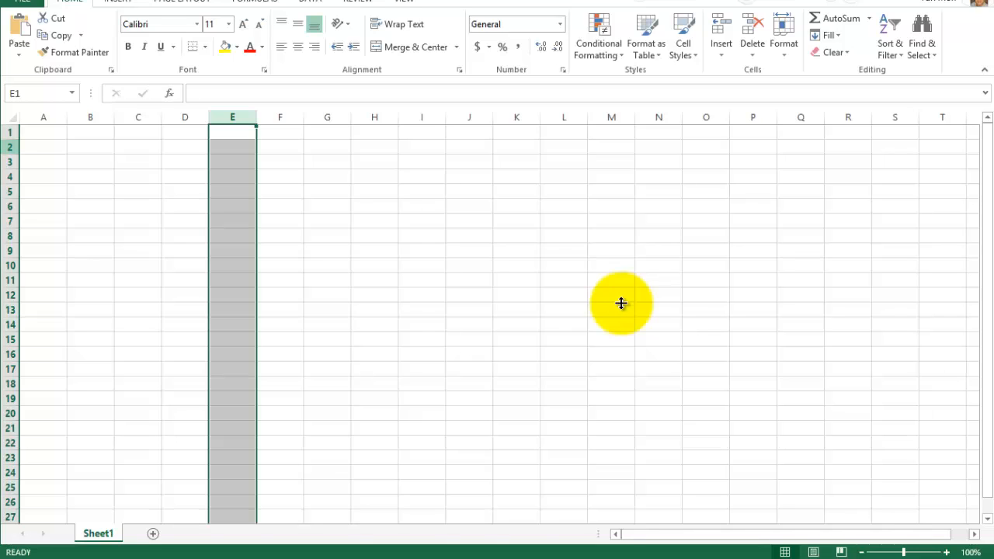
- Select the entire rows 2, 3 and 4 one at a time, and examine the row numbers further down the sheet
{"action": "left_click", "coordinate": [10, 148]}
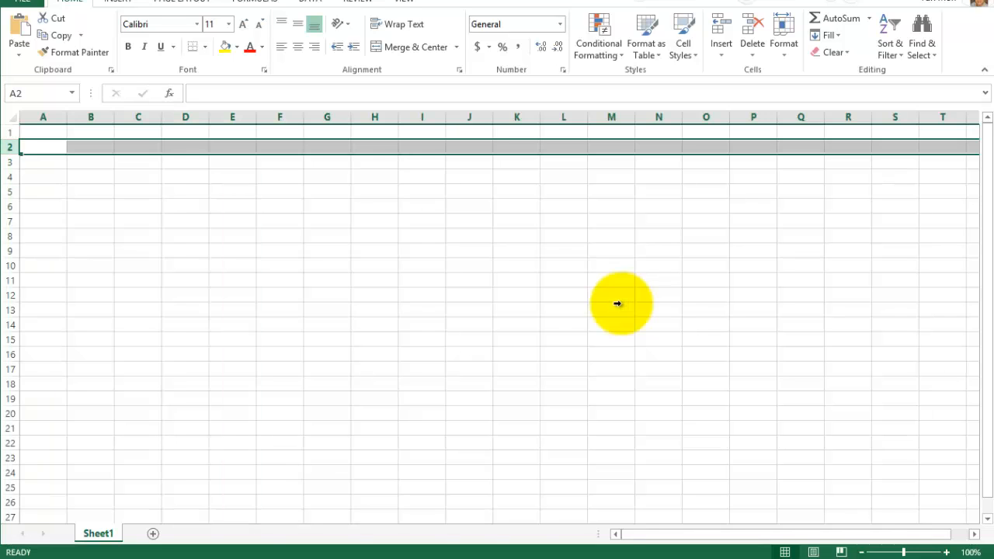
{"action": "left_click", "coordinate": [10, 162]}
{"action": "left_click", "coordinate": [11, 177]}
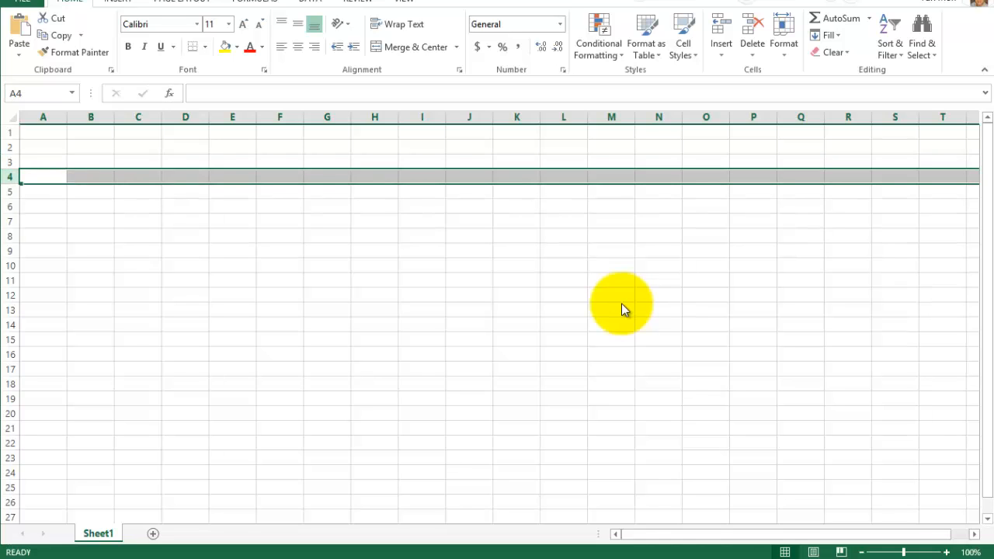
{"action": "left_click_drag", "start_coordinate": [988, 206], "coordinate": [988, 221]}
{"action": "scroll", "coordinate": [621, 310], "scroll_direction": "down", "scroll_amount": 7}
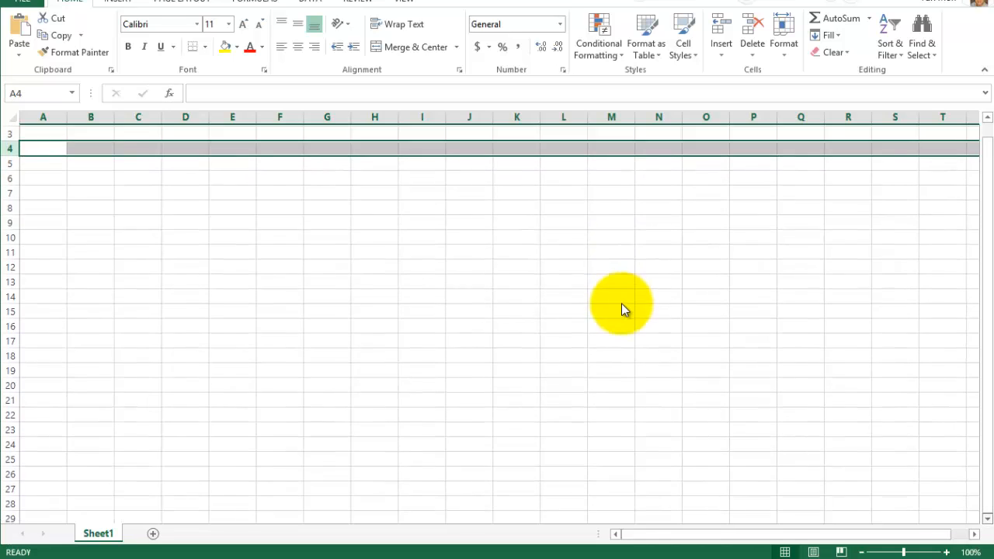
{"action": "scroll", "coordinate": [621, 309], "scroll_direction": "down", "scroll_amount": 11}
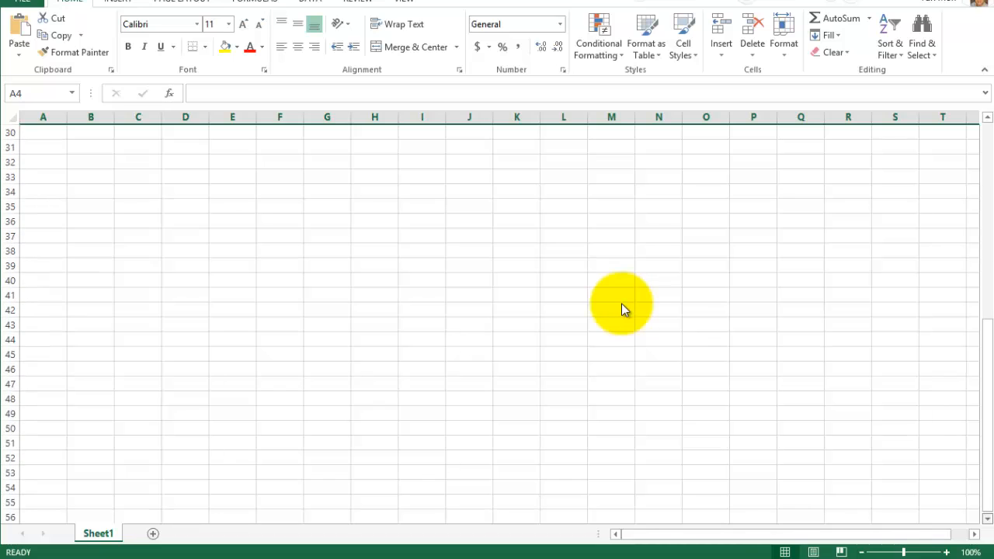
{"action": "scroll", "coordinate": [621, 309], "scroll_direction": "down", "scroll_amount": 1}
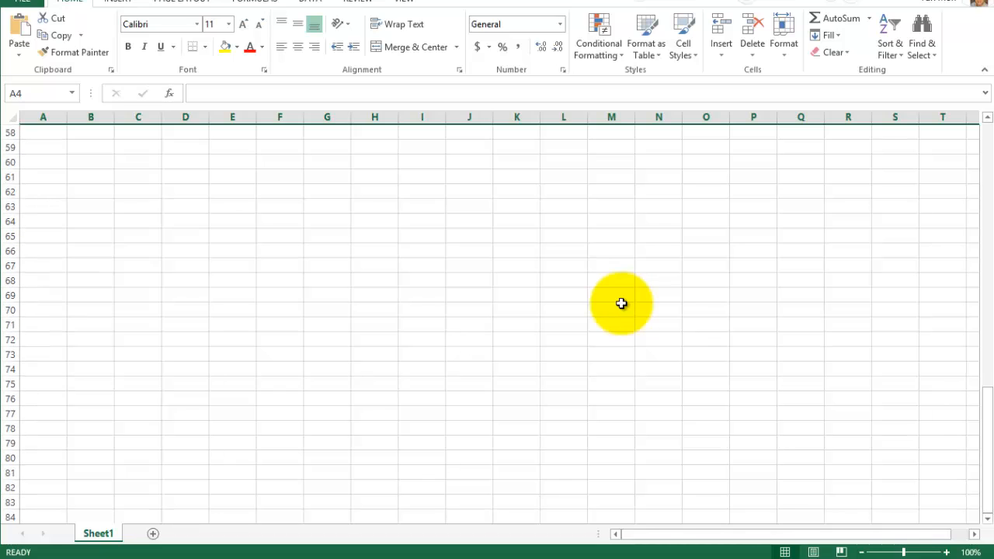
{"action": "scroll", "coordinate": [621, 303], "scroll_direction": "up", "scroll_amount": 19}
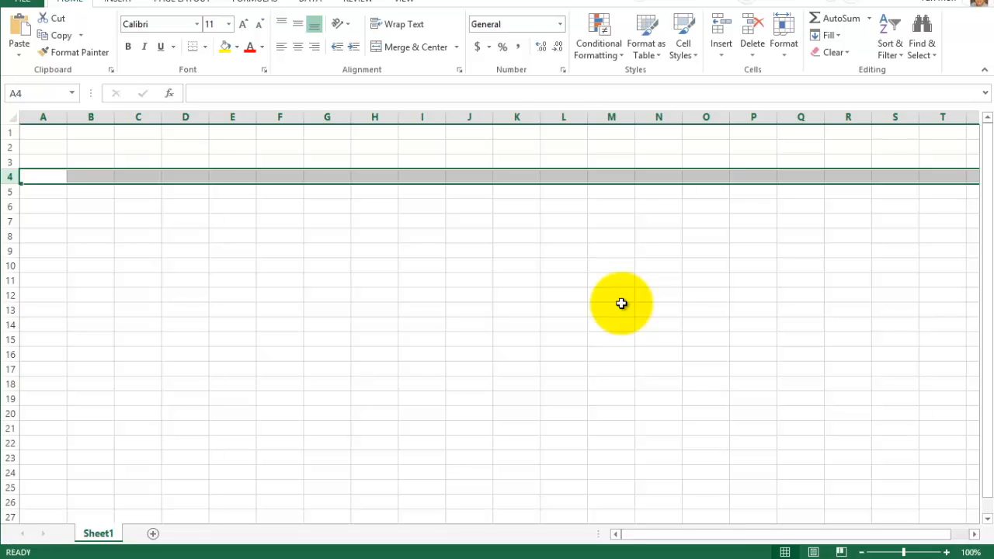
- Return to cell A1 and move the active cell diagonally through B2 and C3 to D4
{"action": "key", "text": "ctrl+Home"}
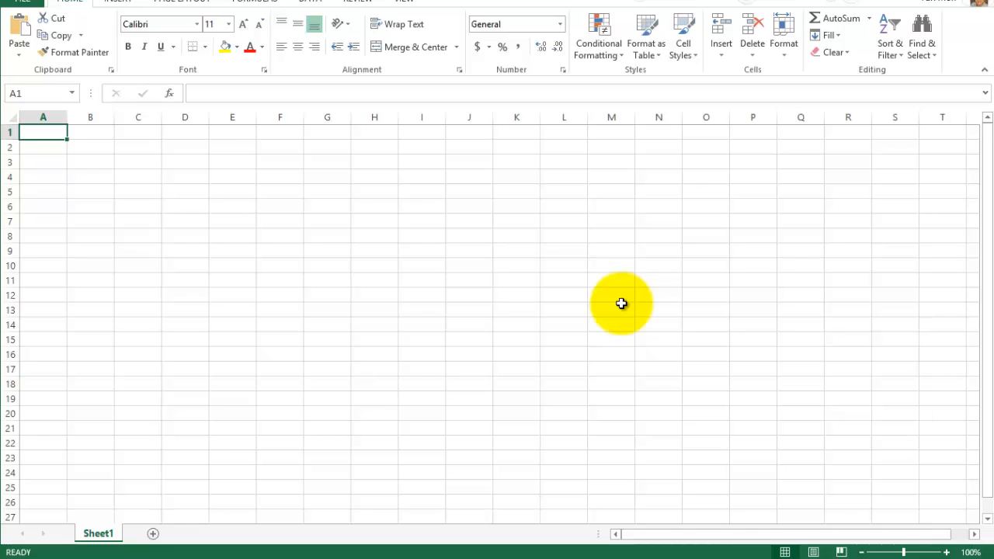
{"action": "key", "text": "Down"}
{"action": "key", "text": "Right"}
{"action": "key", "text": "Down"}
{"action": "key", "text": "Right"}
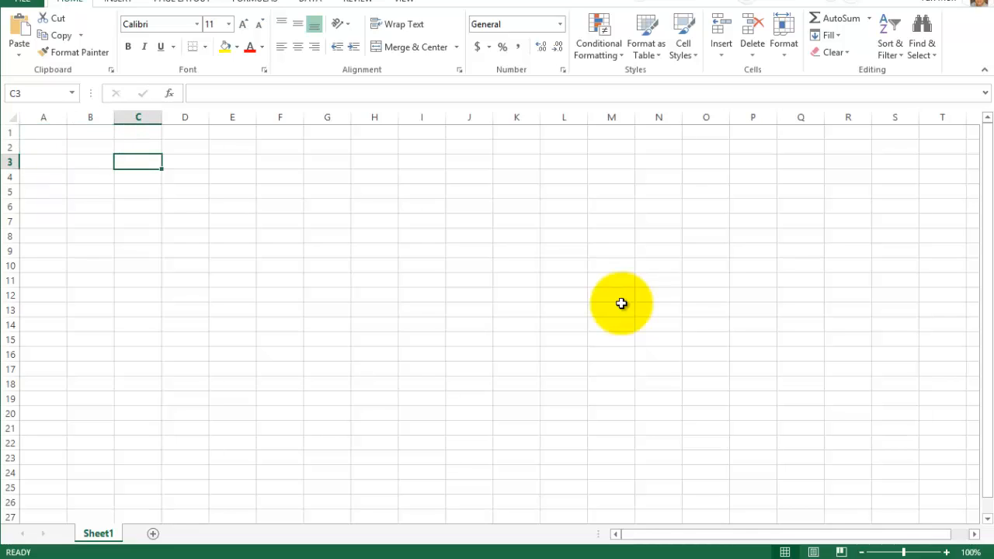
{"action": "key", "text": "Down"}
{"action": "key", "text": "Right"}
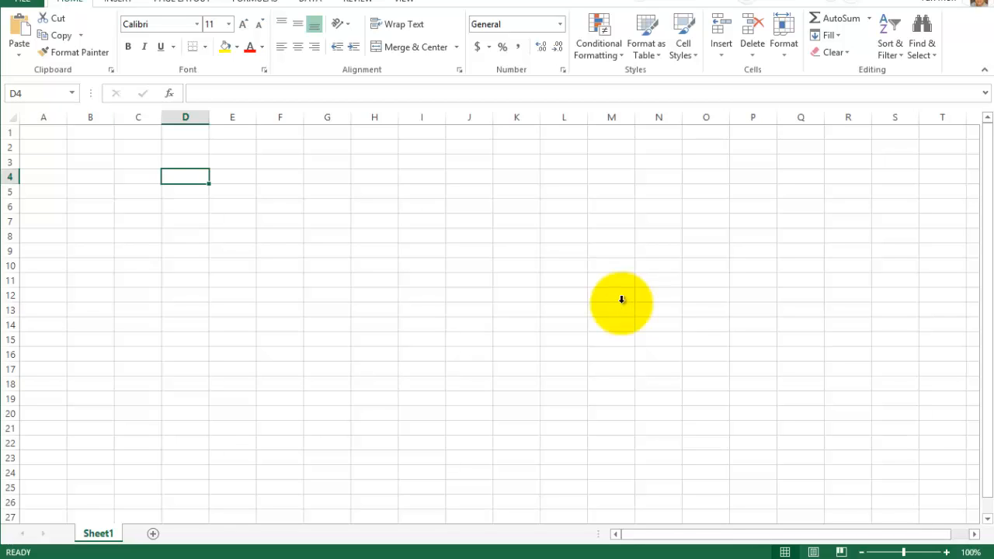
- Select the entire column D and the entire row 4 from cell D4, returning to D4 after each selection
{"action": "key", "text": "ctrl+space"}
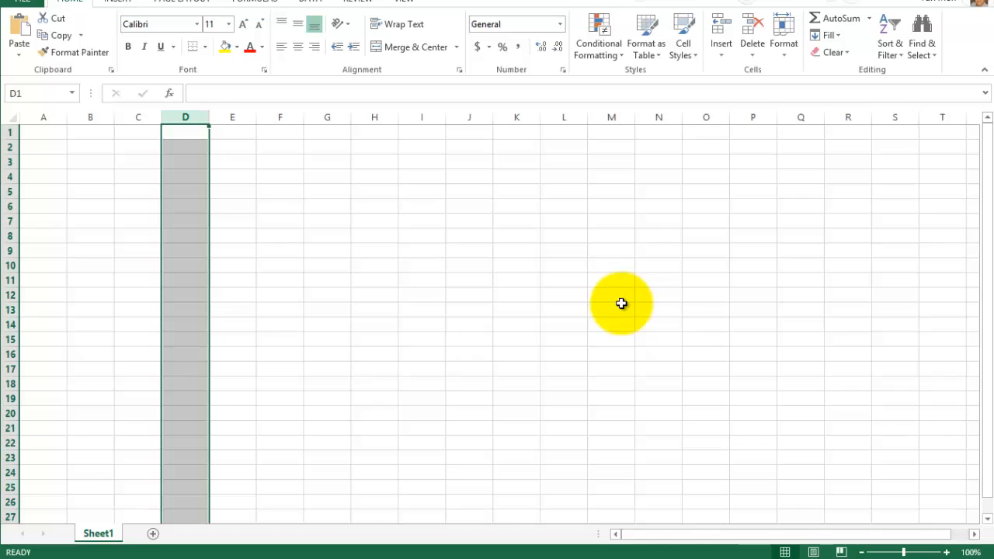
{"action": "key", "text": "ctrl+z"}
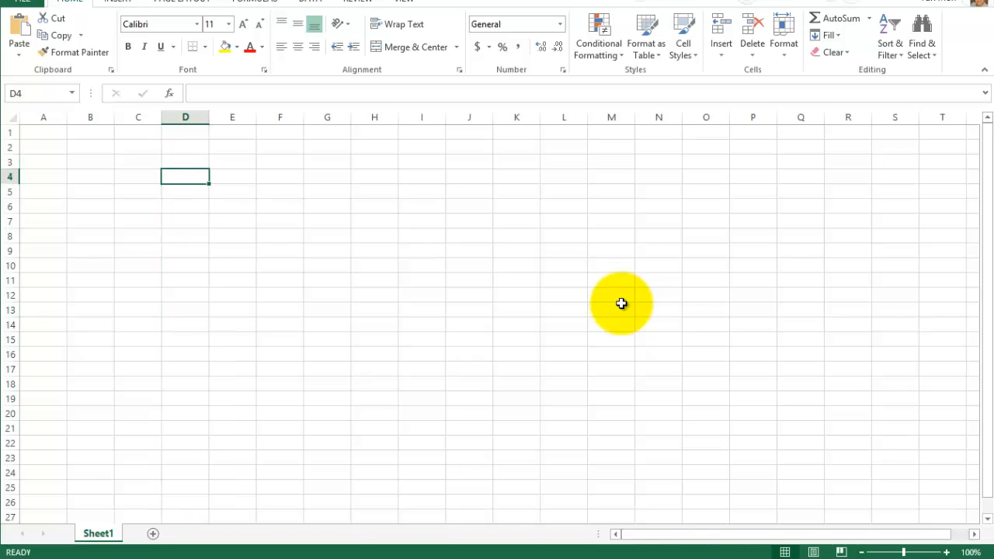
{"action": "key", "text": "shift+space"}
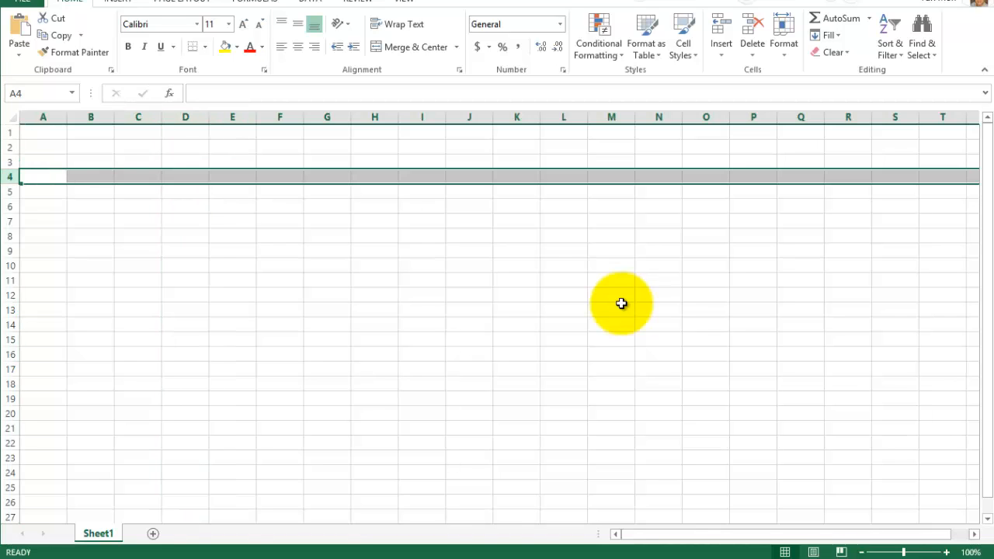
{"action": "key", "text": "ctrl+z"}
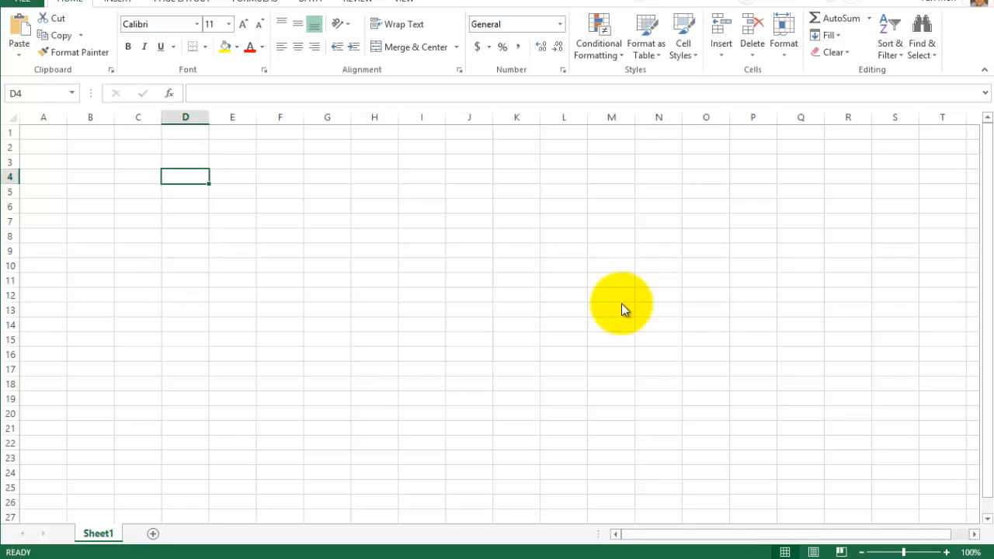
- Add two new worksheets to the workbook, go back through the sheets to Sheet1, and return to Sheet3
{"action": "key", "text": "shift+F11"}
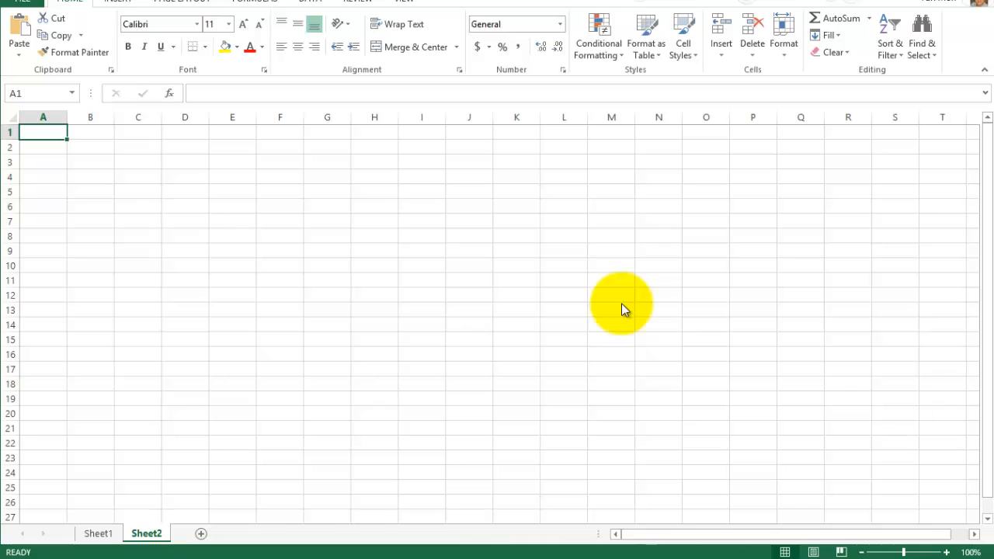
{"action": "key", "text": "shift+F11"}
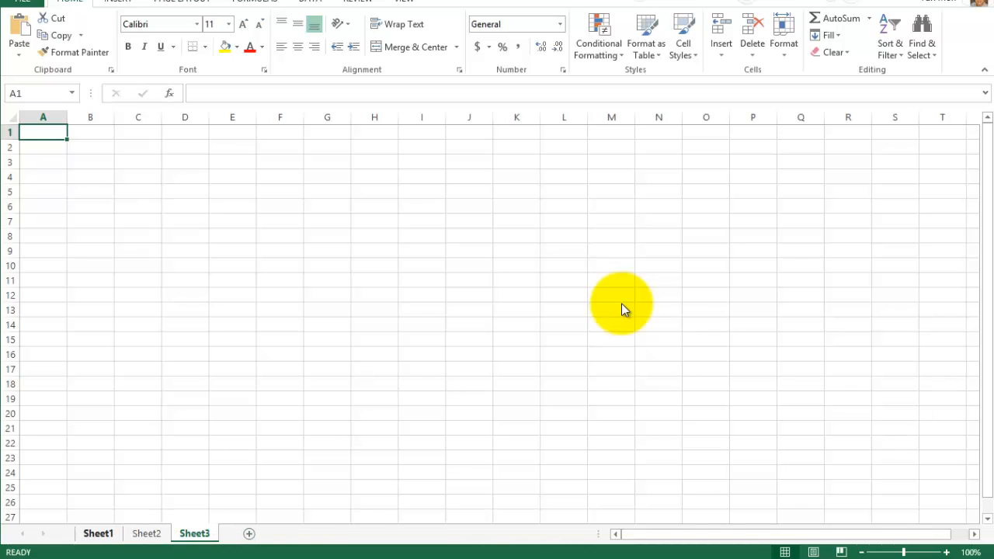
{"action": "key", "text": "ctrl+Page_Up"}
{"action": "key", "text": "ctrl+Page_Up"}
{"action": "key", "text": "ctrl+Page_Down"}
{"action": "key", "text": "ctrl+Page_Down"}
- Add a fourth worksheet and delete it again
{"action": "key", "text": "shift+F11"}
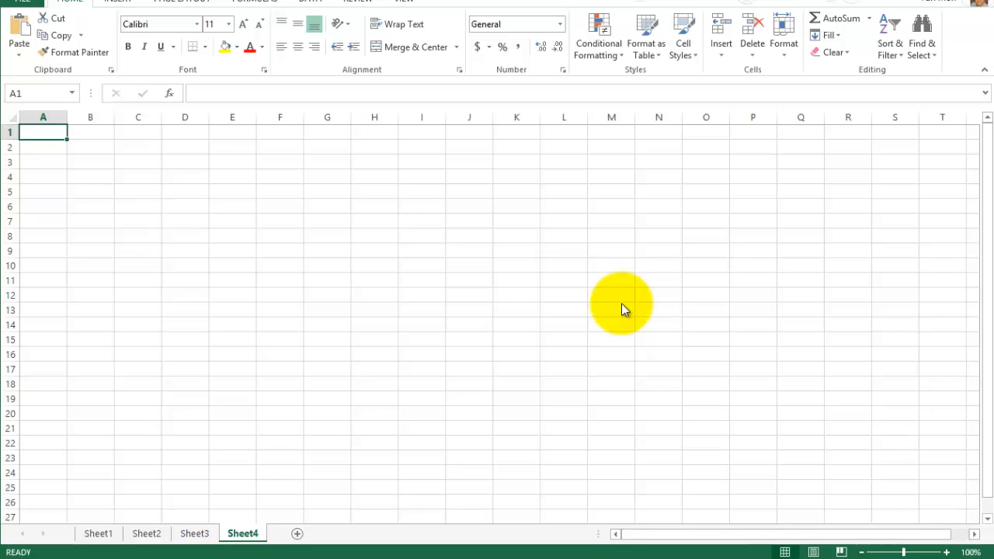
{"action": "key", "text": "shift+F10"}
{"action": "key", "text": "Down"}
{"action": "key", "text": "Down"}
{"action": "key", "text": "Down"}
{"action": "key", "text": "Up"}
{"action": "key", "text": "Up"}
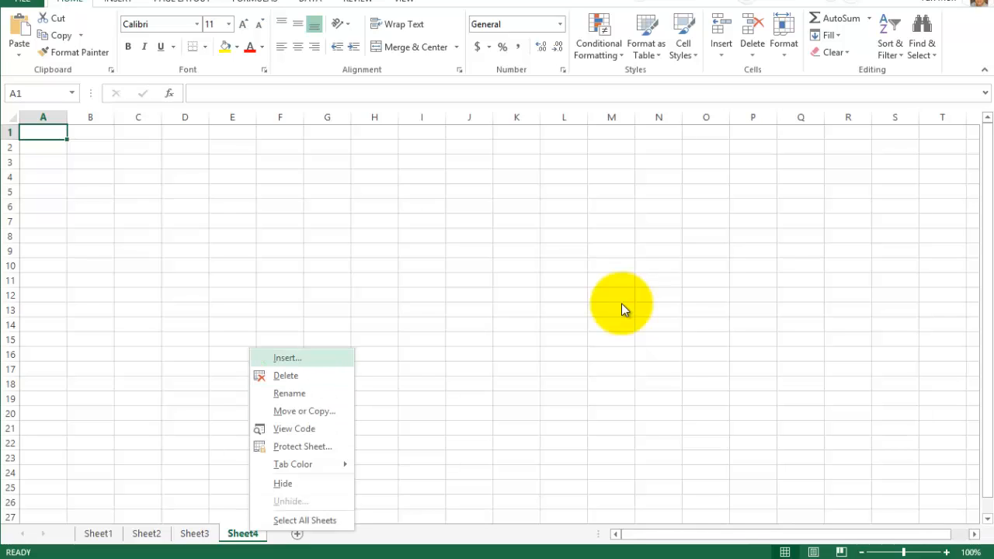
{"action": "key", "text": "Down"}
{"action": "key", "text": "Return"}
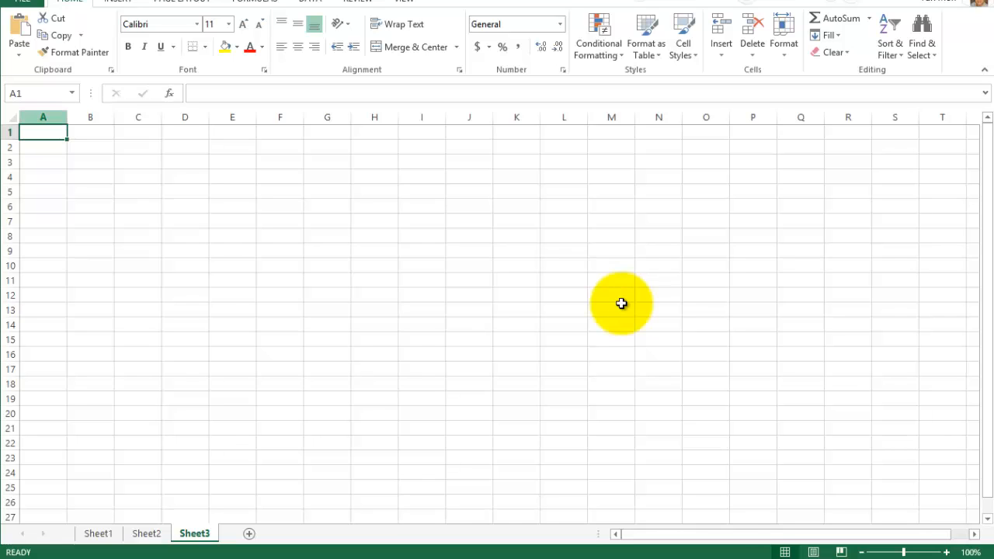
- On Sheet3, select columns A, B and C and rows 2, 3 and 4 one at a time, and select cell D9
{"action": "key", "text": "ctrl+space"}
{"action": "key", "text": "Right"}
{"action": "key", "text": "ctrl+space"}
{"action": "key", "text": "Right"}
{"action": "key", "text": "ctrl+space"}
{"action": "left_click", "coordinate": [10, 147]}
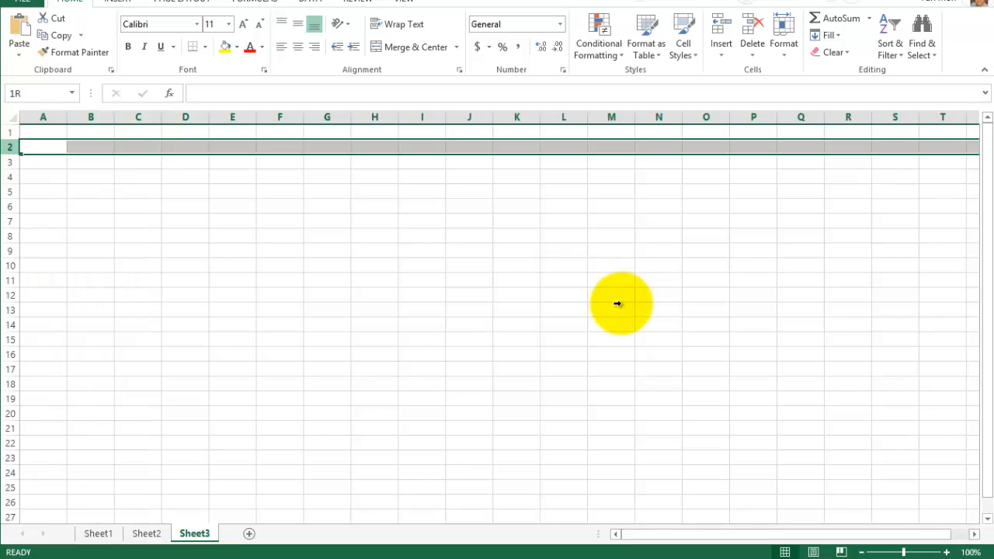
{"action": "left_click", "coordinate": [10, 162]}
{"action": "left_click", "coordinate": [11, 177]}
{"action": "left_click", "coordinate": [184, 250]}
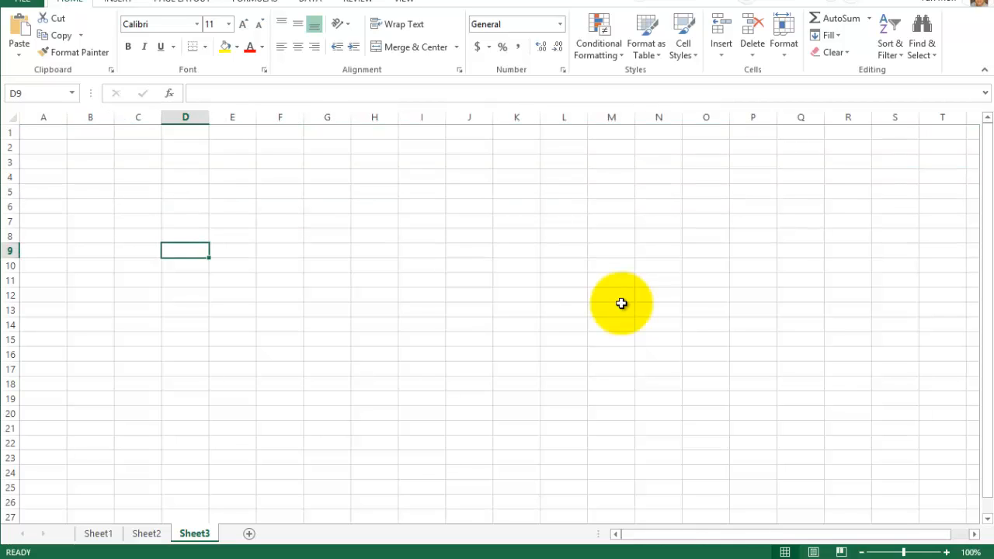
- Visit Sheet1, Sheet2 and Sheet3 in turn, and return to cell A1 of Sheet1
{"action": "left_click", "coordinate": [98, 534]}
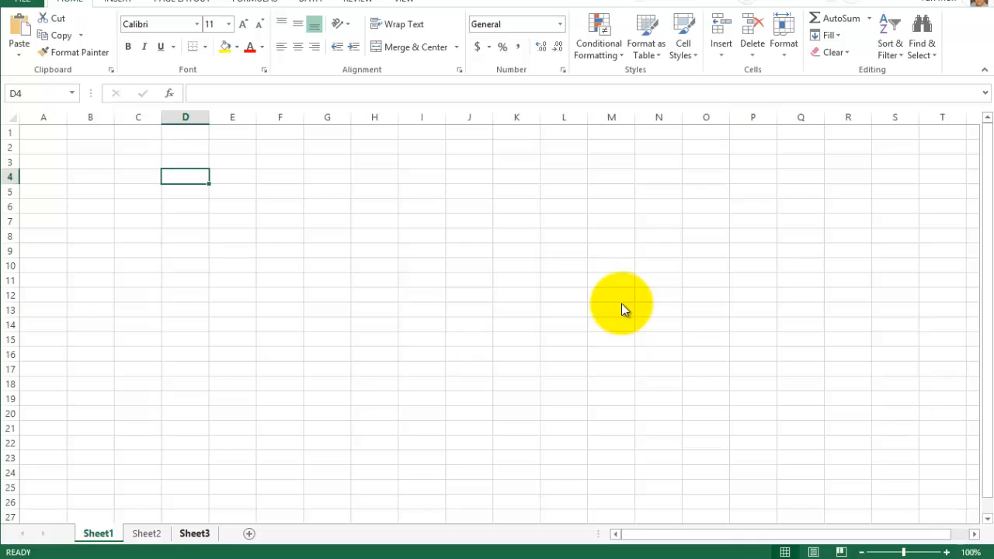
{"action": "left_click", "coordinate": [146, 534]}
{"action": "left_click", "coordinate": [194, 534]}
{"action": "left_click", "coordinate": [98, 534]}
{"action": "key", "text": "ctrl+Home"}
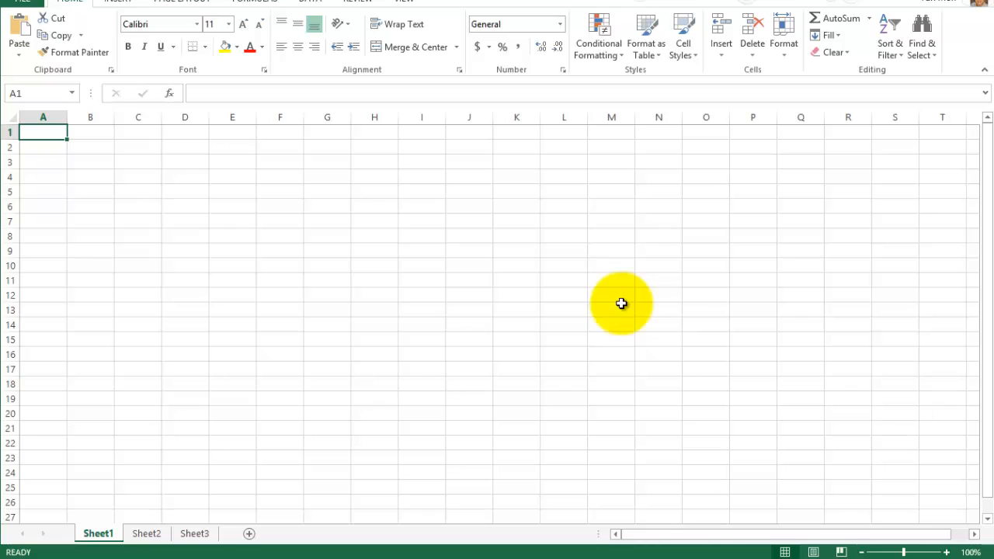
- Enter the heading Employee in cell A2
{"action": "key", "text": "Down"}
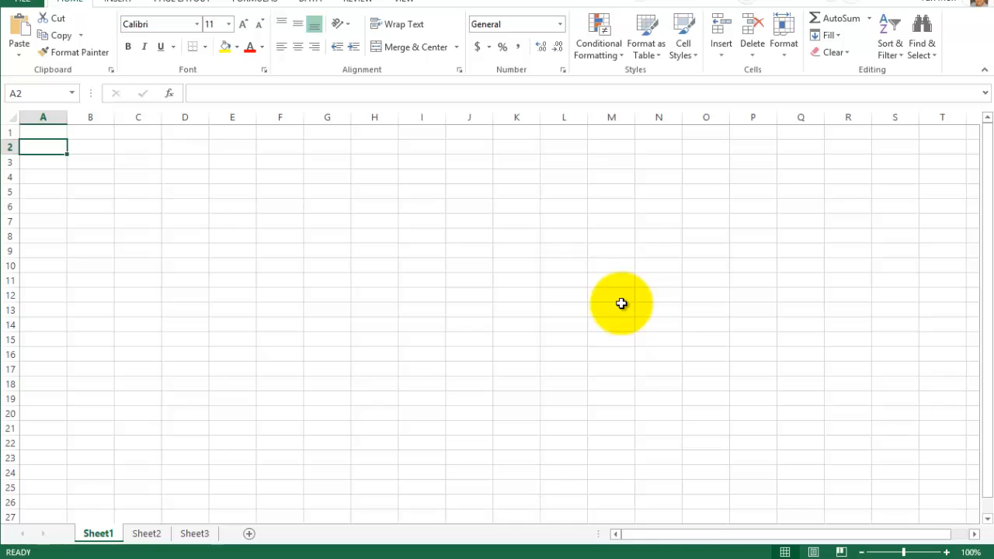
{"action": "type", "text": "Employee"}
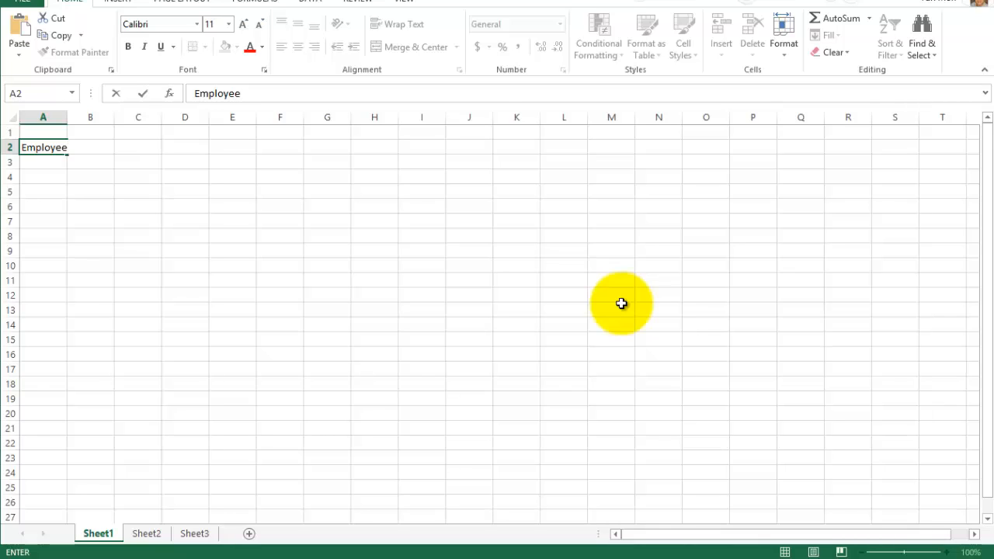
{"action": "type", "text": "m;lj;lkf"}
{"action": "key", "text": "BackSpace"}
{"action": "key", "text": "BackSpace"}
{"action": "key", "text": "BackSpace"}
{"action": "key", "text": "BackSpace"}
{"action": "key", "text": "BackSpace"}
{"action": "key", "text": "BackSpace"}
{"action": "key", "text": "BackSpace"}
{"action": "key", "text": "BackSpace"}
{"action": "key", "text": "Return"}
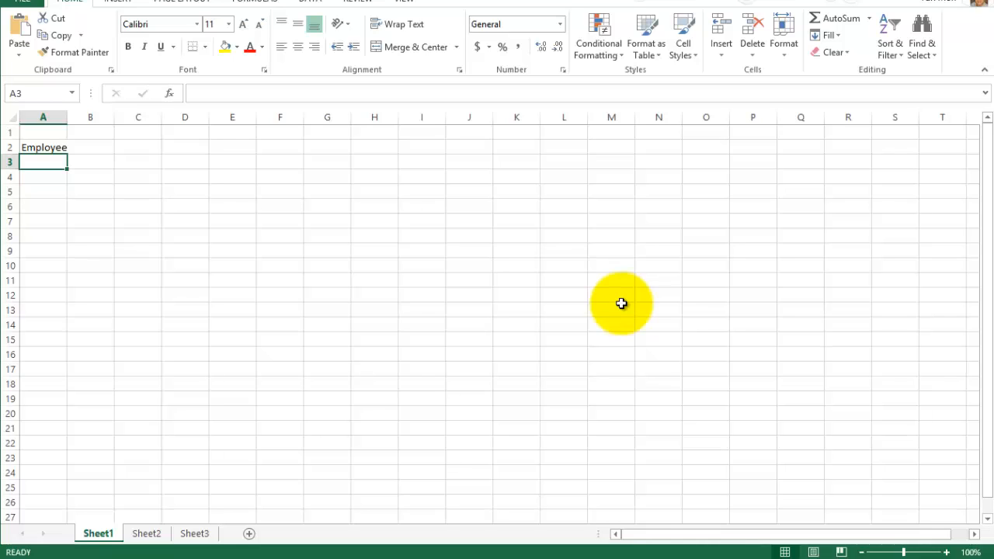
- Enter the heading Location in cell B2
{"action": "key", "text": "Up"}
{"action": "key", "text": "Right"}
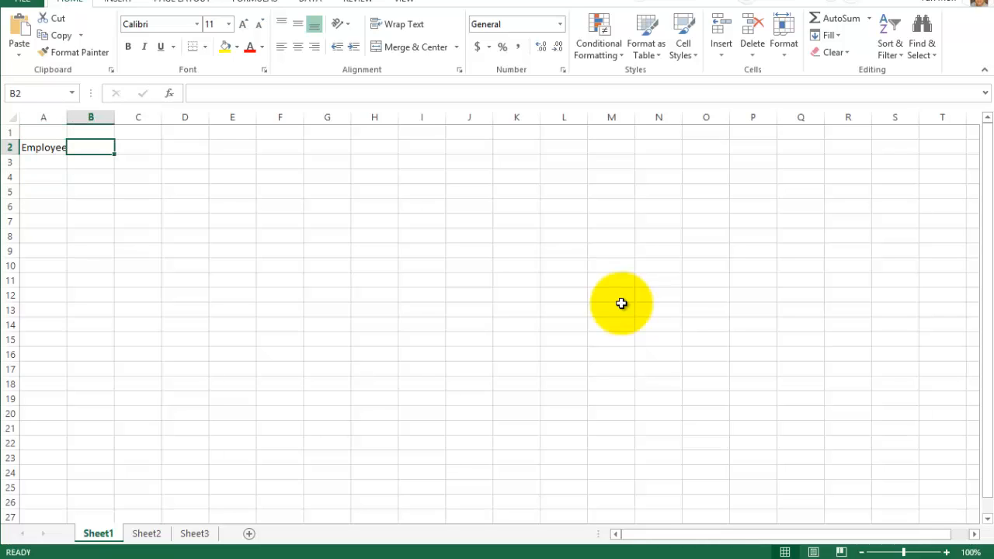
{"action": "type", "text": "Location"}
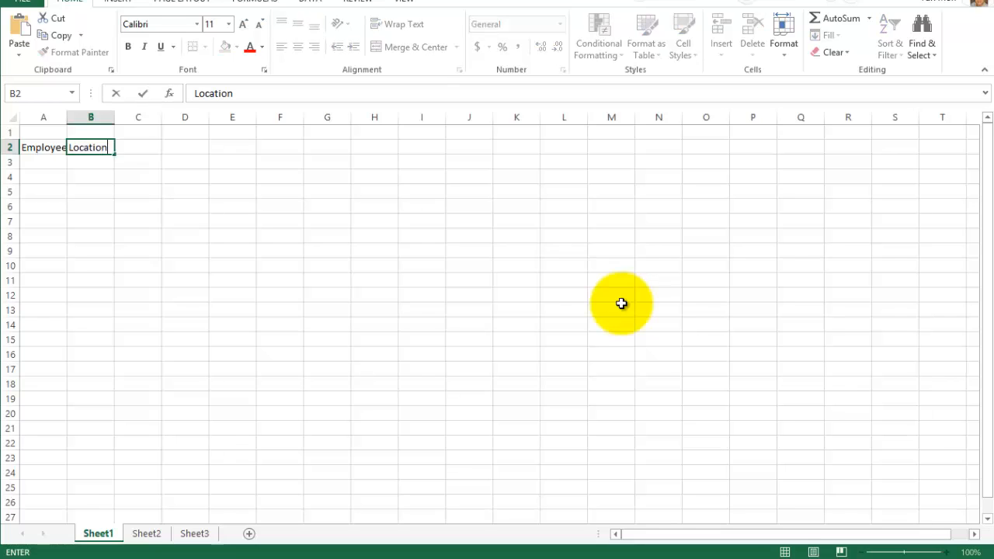
{"action": "key", "text": "Return"}
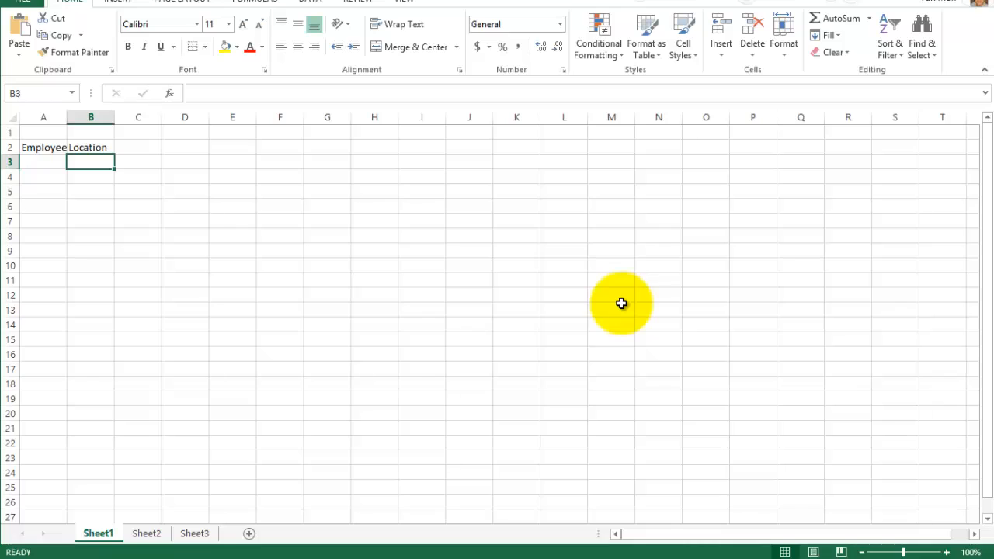
- Enter the heading Venefits in cell C2
{"action": "key", "text": "Up"}
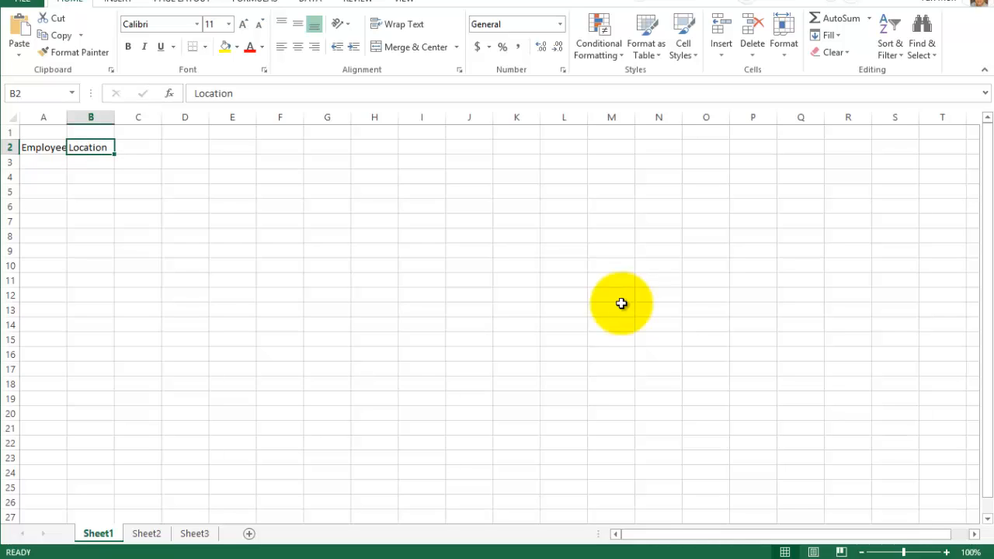
{"action": "key", "text": "Right"}
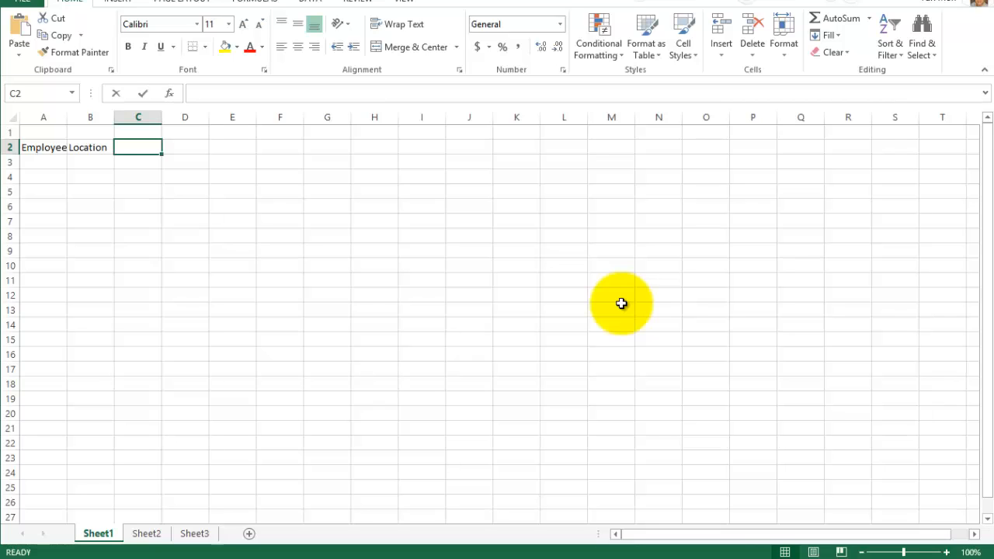
{"action": "type", "text": "Venefi"}
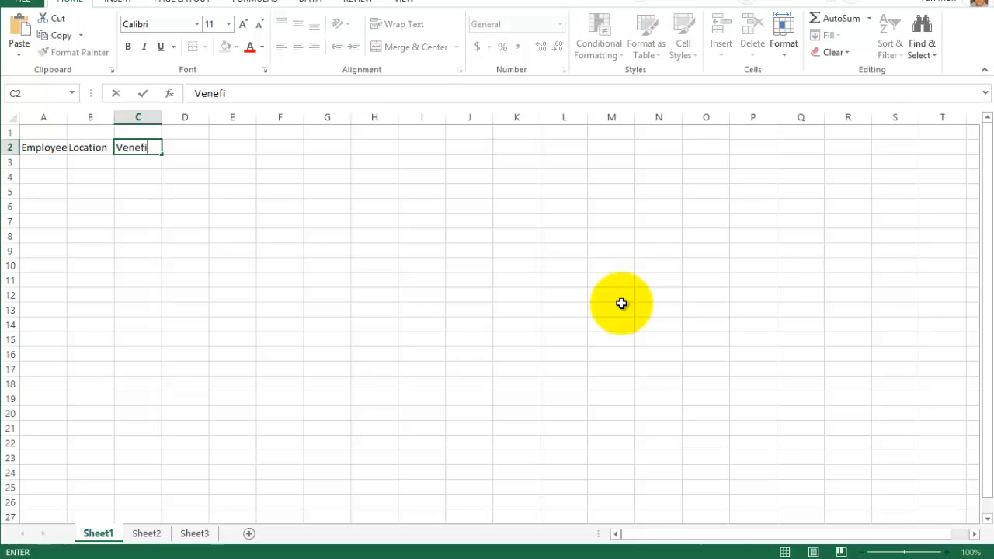
{"action": "type", "text": "ts"}
{"action": "key", "text": "Return"}
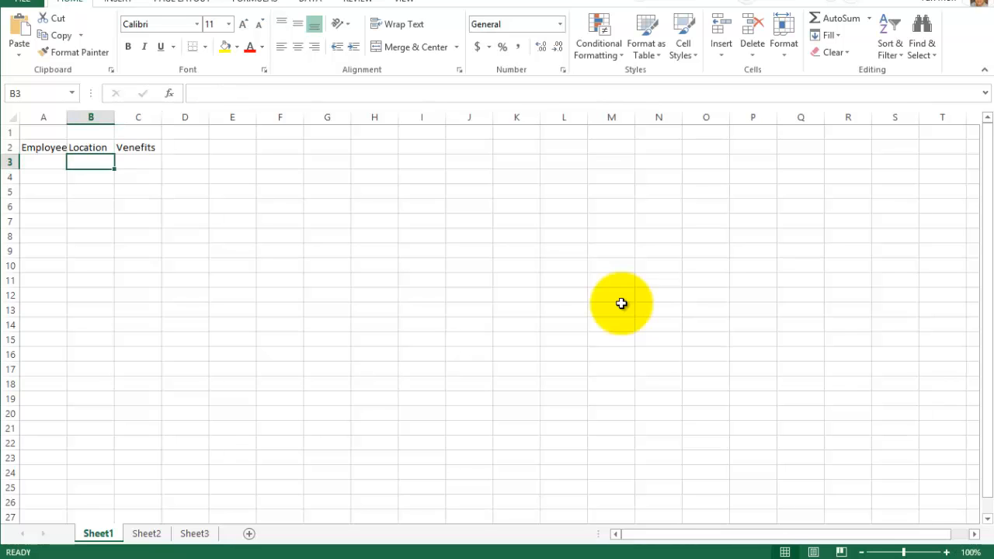
- Correct the first letter of the heading in cell C2 so that it reads Benefits
{"action": "key", "text": "Up"}
{"action": "key", "text": "Right"}
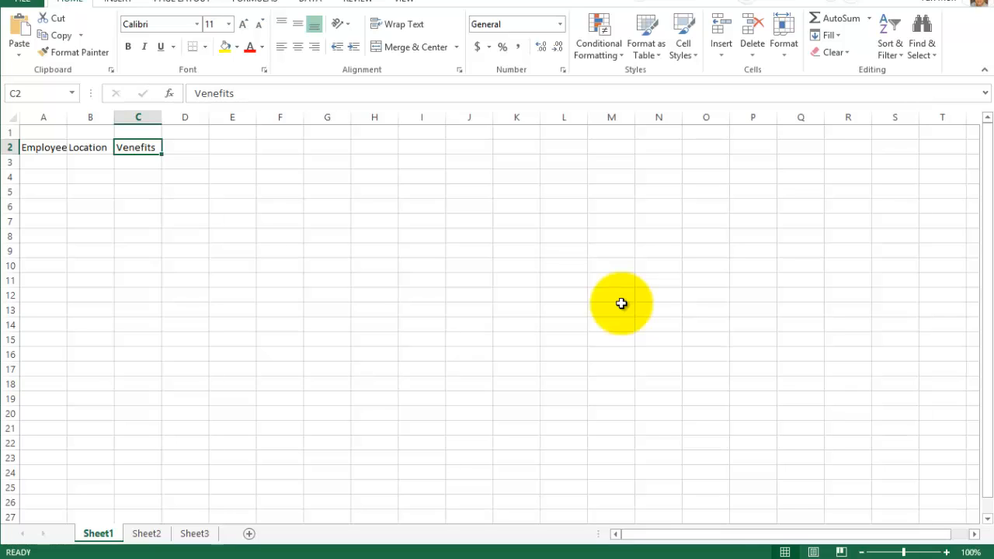
{"action": "key", "text": "Down"}
{"action": "key", "text": "Down"}
{"action": "key", "text": "Down"}
{"action": "key", "text": "Down"}
{"action": "key", "text": "Up"}
{"action": "key", "text": "Up"}
{"action": "key", "text": "Up"}
{"action": "key", "text": "Up"}
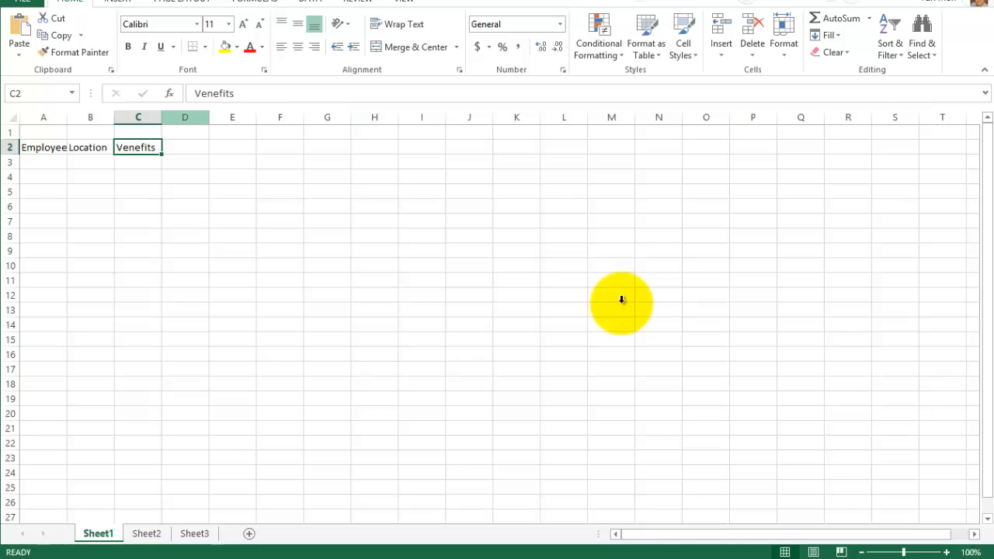
{"action": "left_click", "coordinate": [202, 93]}
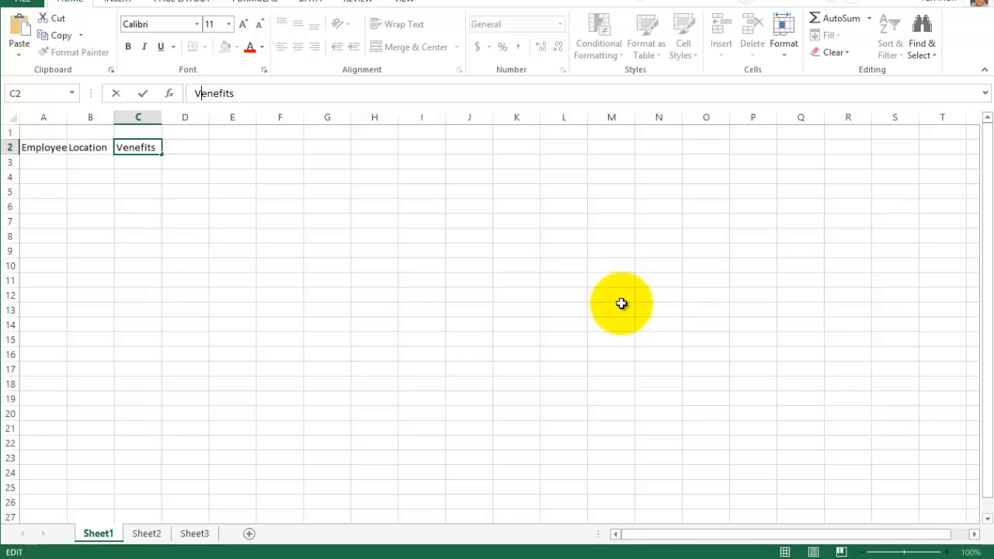
{"action": "key", "text": "BackSpace"}
{"action": "type", "text": "B"}
{"action": "key", "text": "Return"}
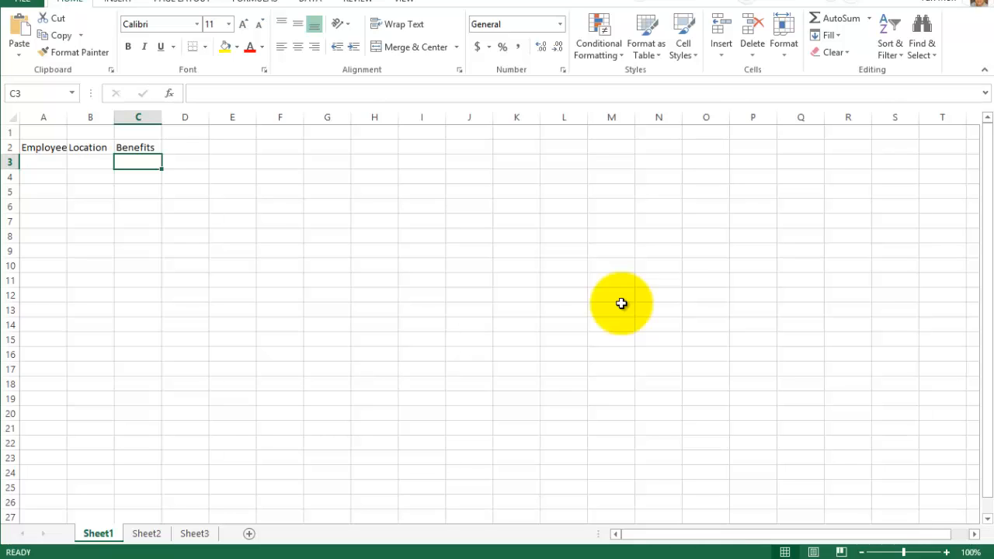
- Enter the first three employees' names under the Employee heading in cells A3, A4 and A5
{"action": "key", "text": "Home"}
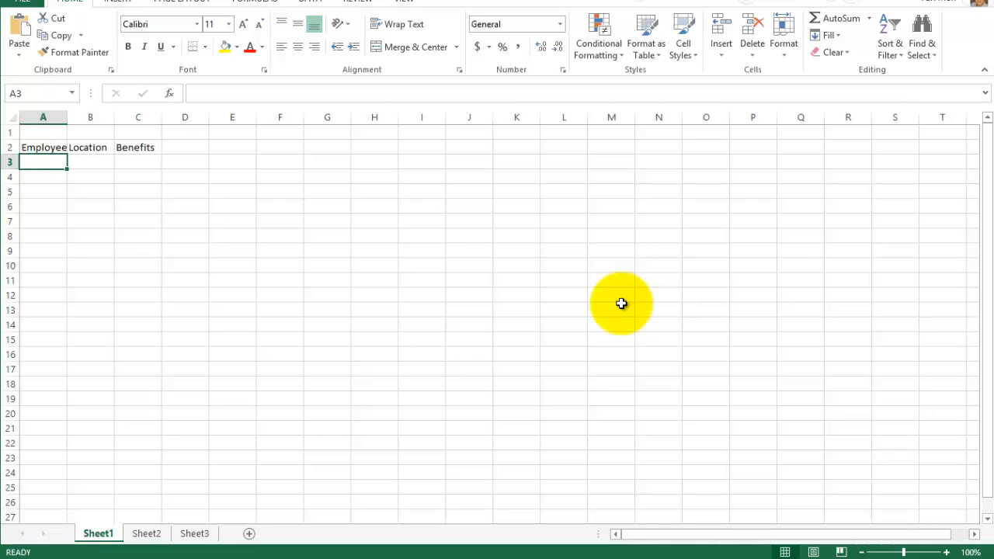
{"action": "type", "text": "A"}
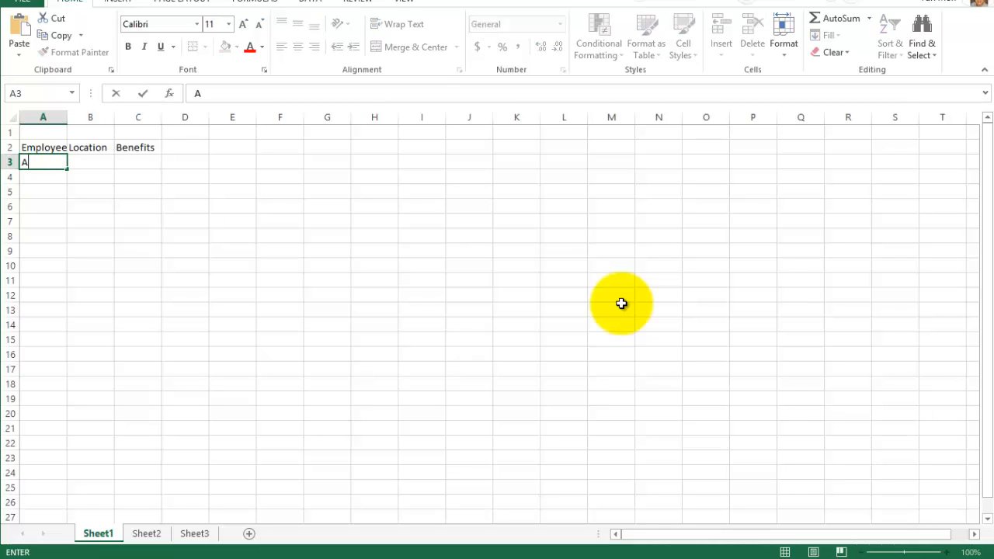
{"action": "type", "text": "very"}
{"action": "key", "text": "Return"}
{"action": "type", "text": "Conners"}
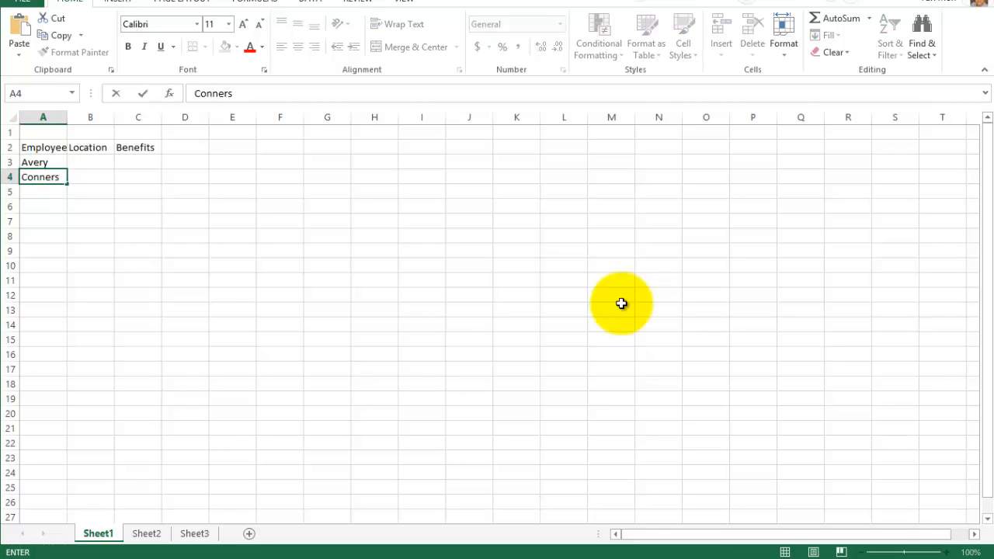
{"action": "key", "text": "Return"}
{"action": "type", "text": "Estrada"}
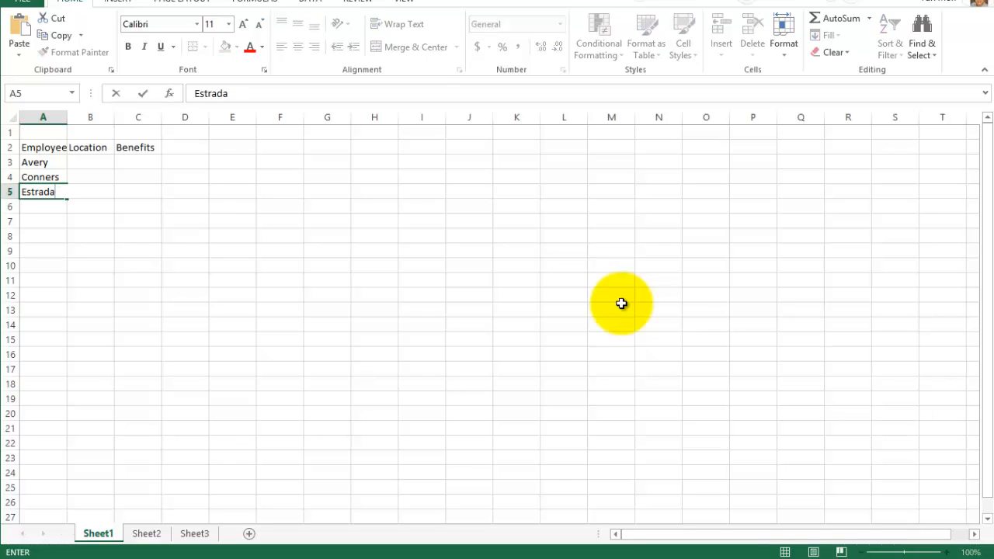
{"action": "key", "text": "Return"}
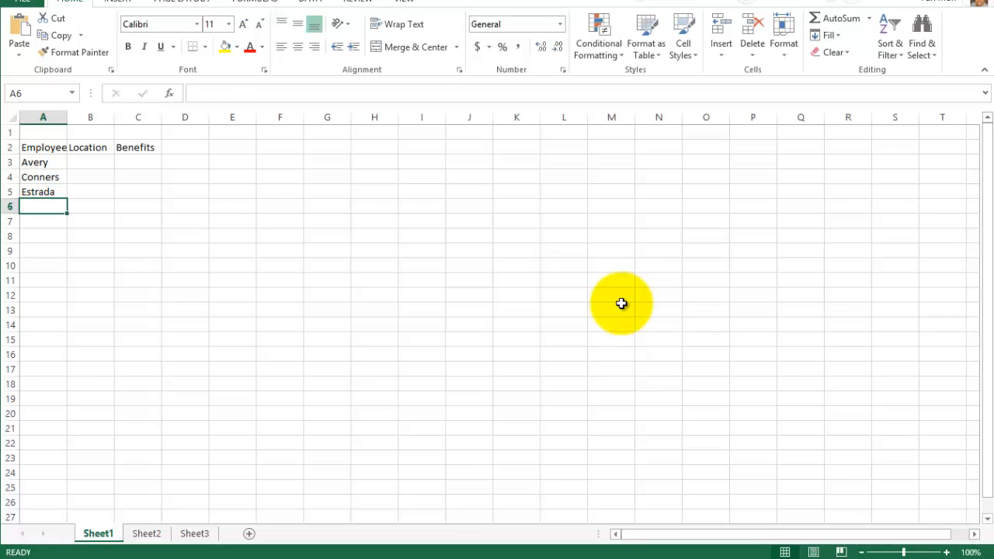
- Enter the fourth employee's surname in cell A6 under the Employee heading
{"action": "type", "text": "Jue"}
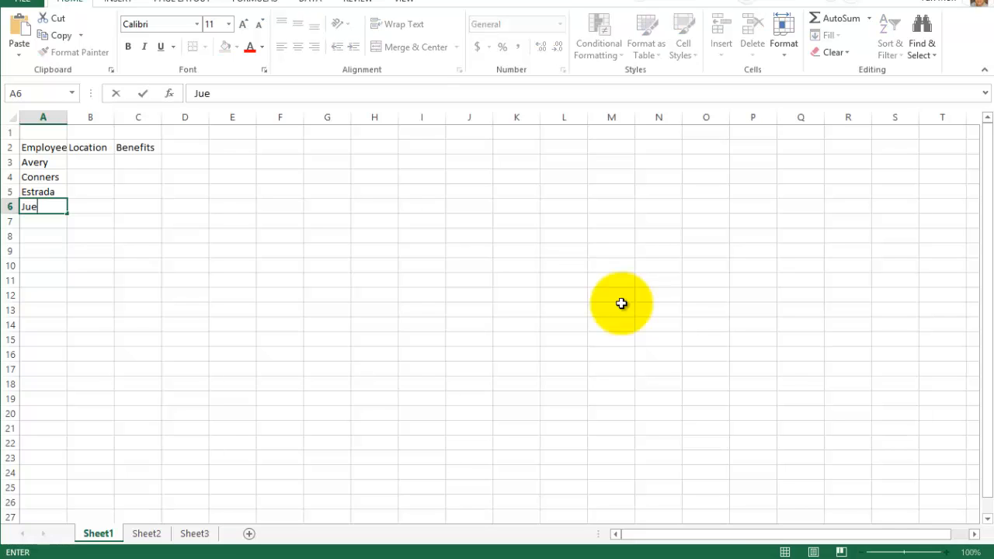
{"action": "type", "text": "rgens"}
{"action": "key", "text": "Return"}
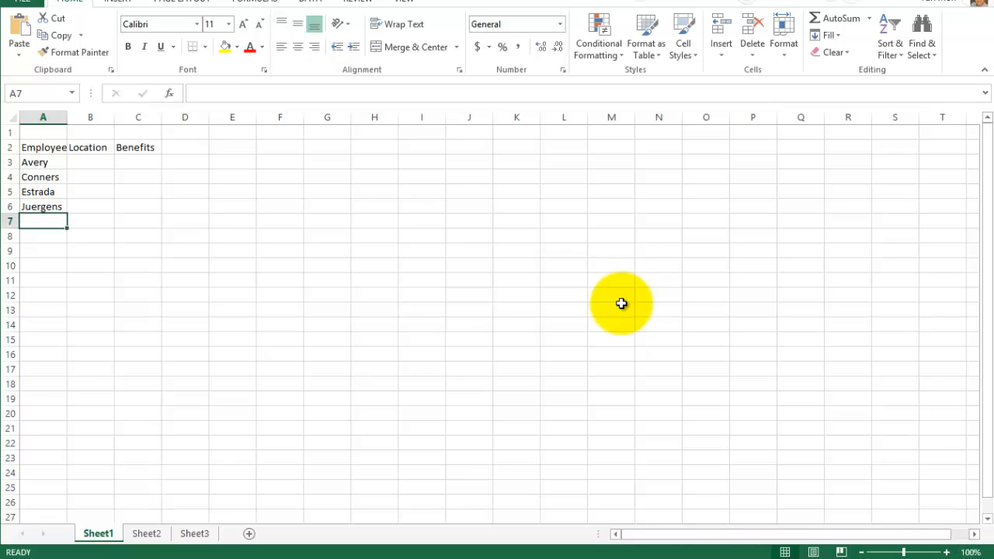
- Enter the fifth employee's surname in cell A7
{"action": "type", "text": "Mi"}
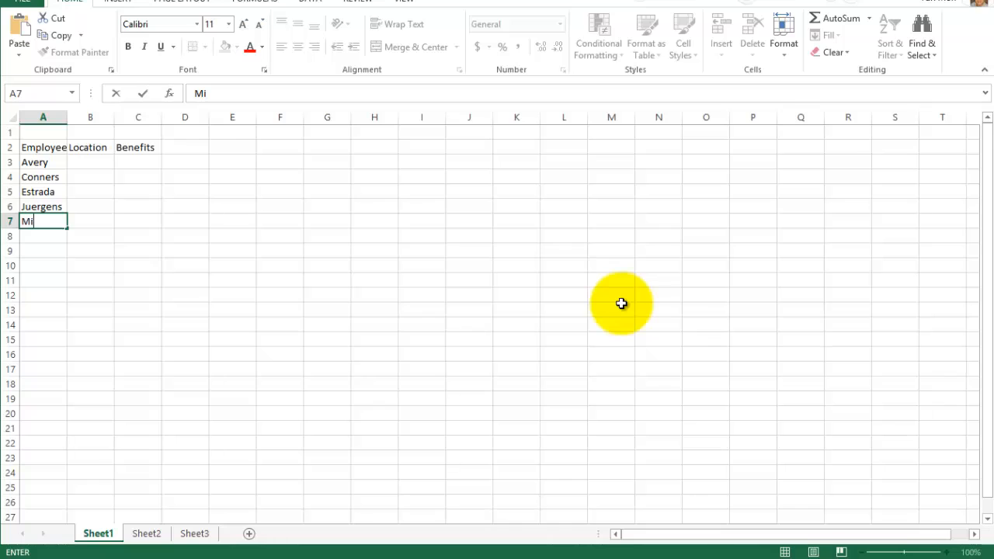
{"action": "type", "text": "kulich"}
{"action": "key", "text": "Return"}
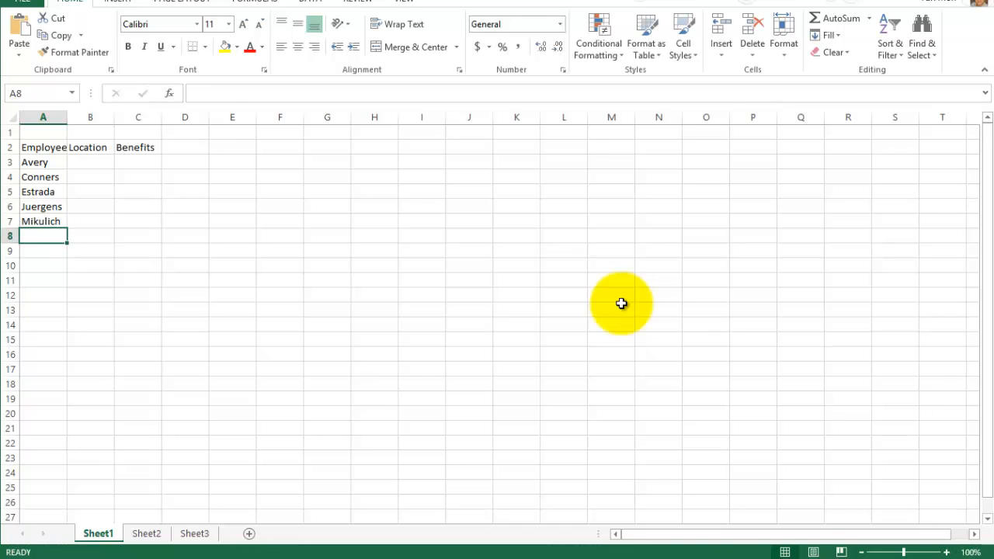
- Enter the sixth employee's surname in cell A8 to complete the Employee column
{"action": "type", "text": "Tai"}
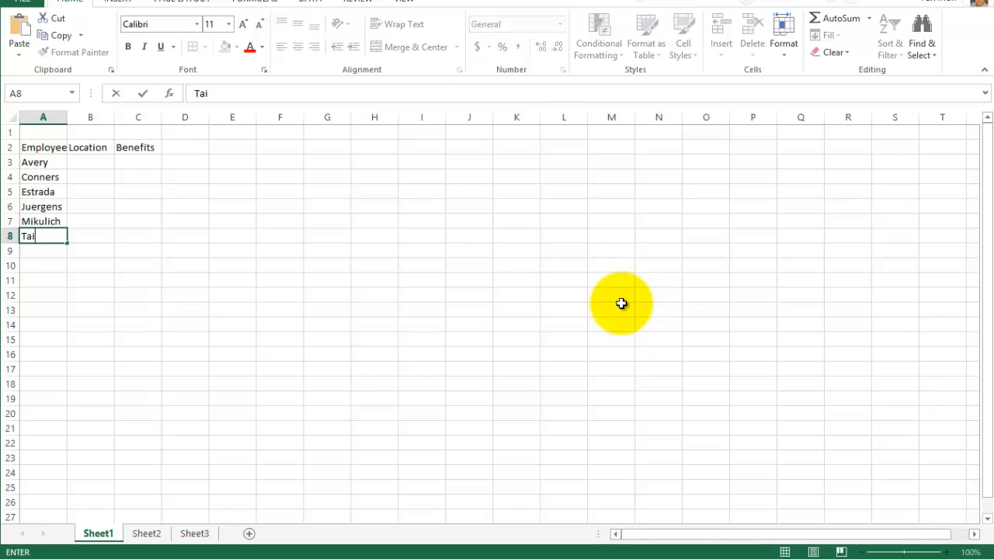
{"action": "key", "text": "BackSpace"}
{"action": "type", "text": "lbot"}
{"action": "key", "text": "Return"}
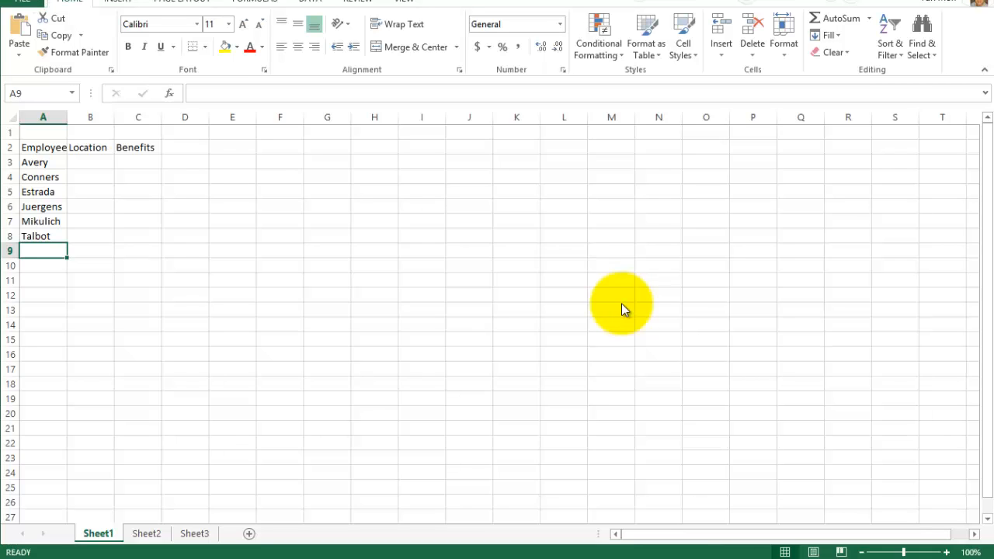
- Start saving the new workbook to the computer and bring up the Save As dialog
{"action": "key", "text": "alt+f"}
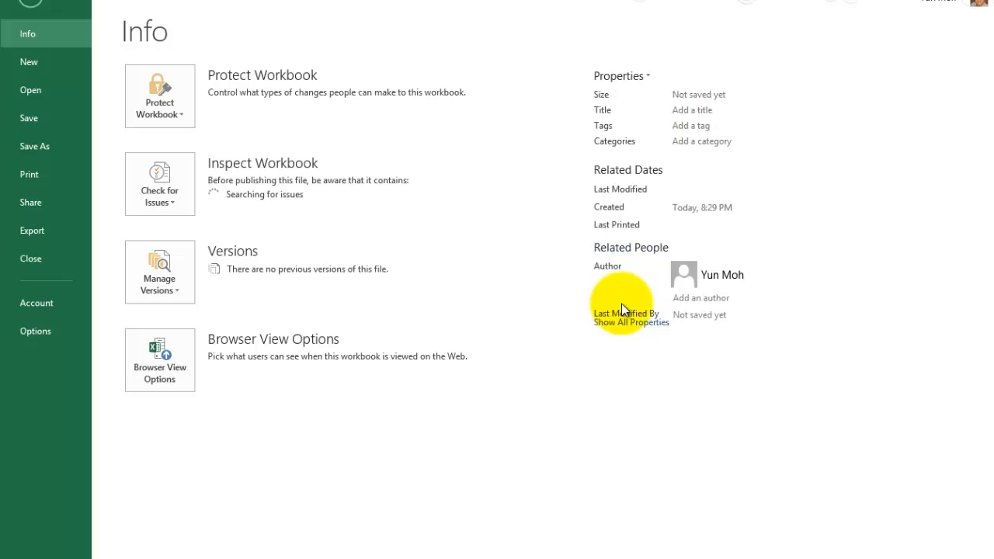
{"action": "key", "text": "Down"}
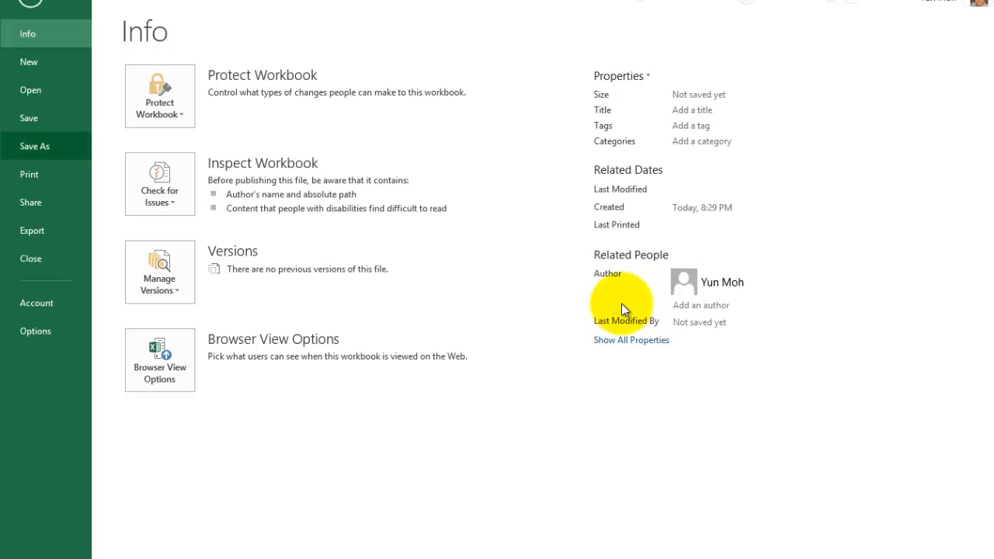
{"action": "key", "text": "Up"}
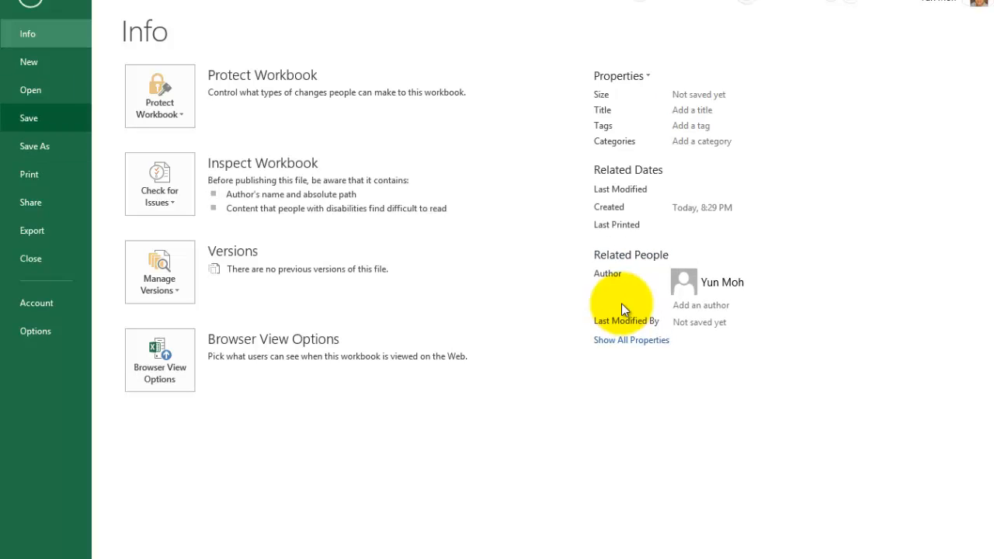
{"action": "key", "text": "Down"}
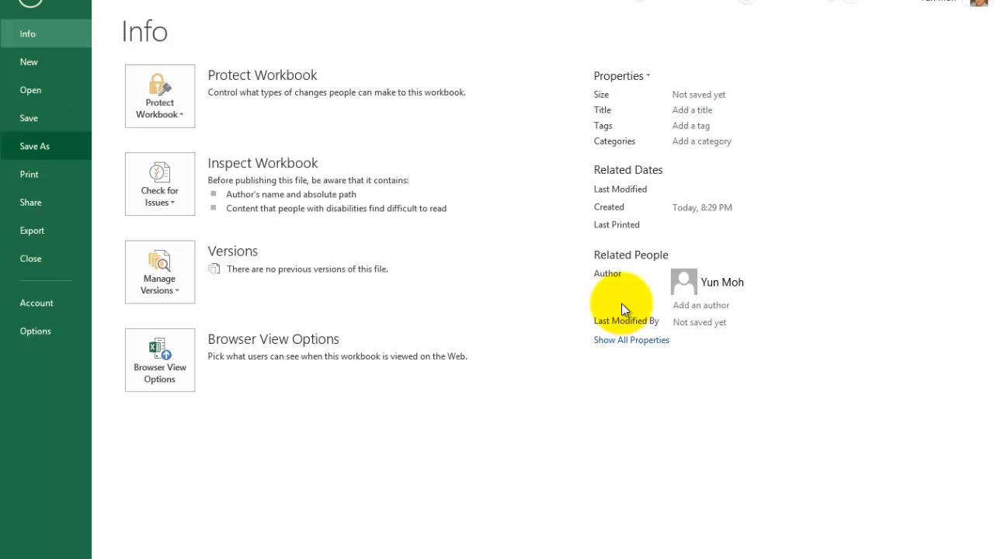
{"action": "key", "text": "Up"}
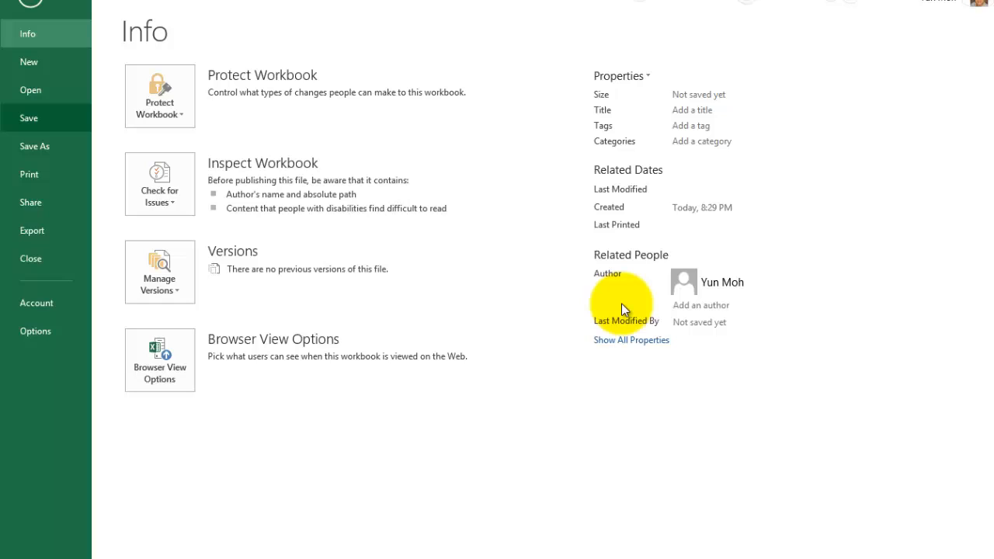
{"action": "key", "text": "Down"}
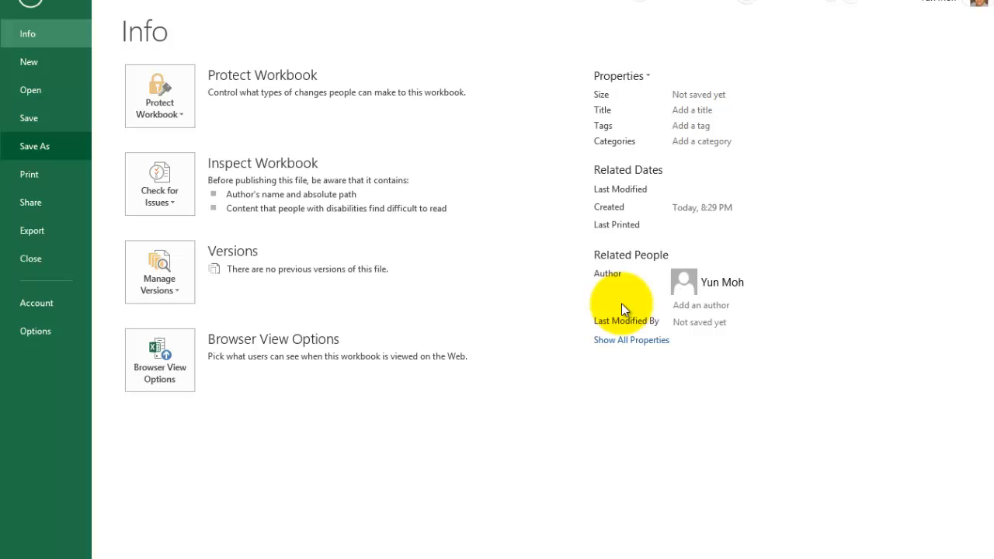
{"action": "key", "text": "Up"}
{"action": "key", "text": "Down"}
{"action": "key", "text": "Up"}
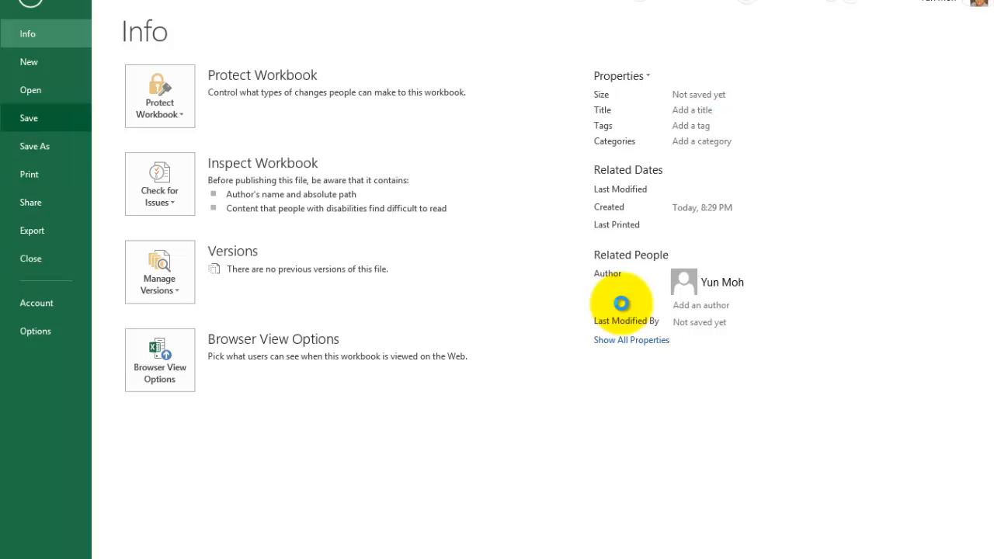
{"action": "key", "text": "Return"}
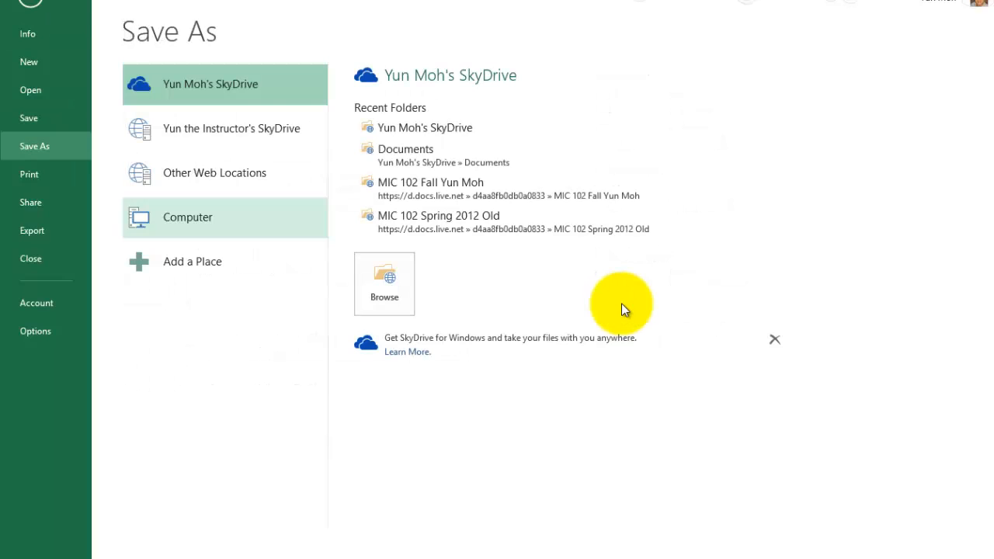
{"action": "key", "text": "Return"}
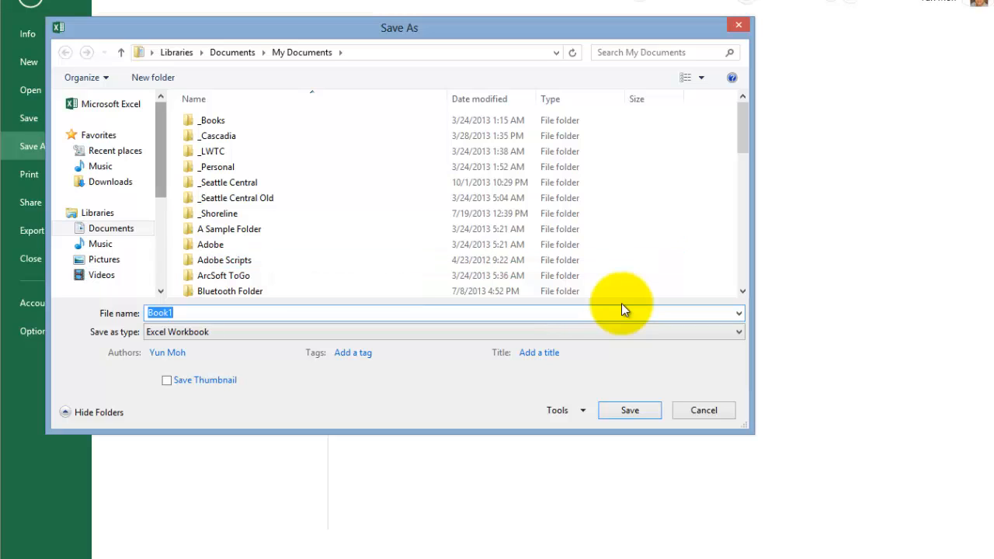
- Set the save location to the Excel2010L1C1 folder inside BusTc 150 Excel on the D: drive
{"action": "left_click_drag", "start_coordinate": [161, 149], "coordinate": [161, 237]}
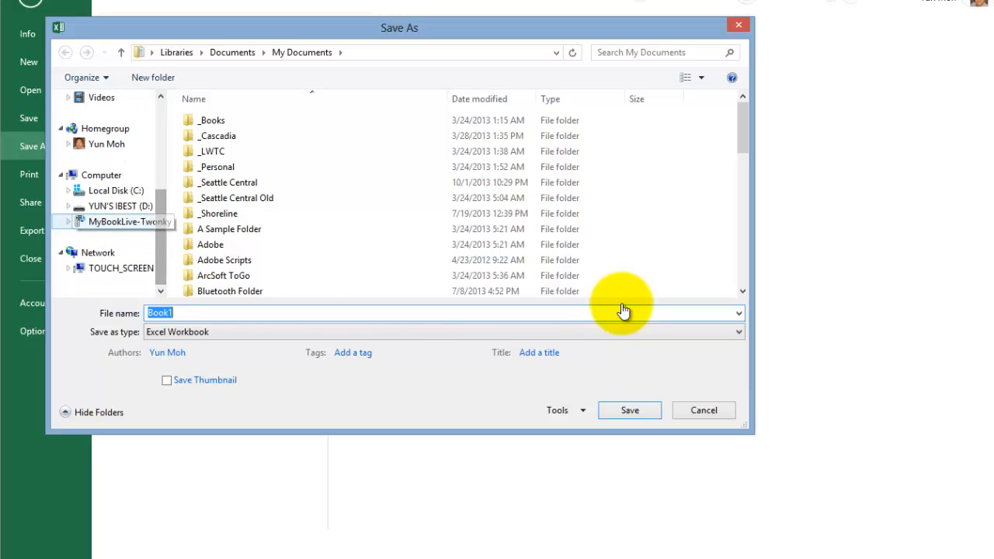
{"action": "left_click", "coordinate": [121, 206]}
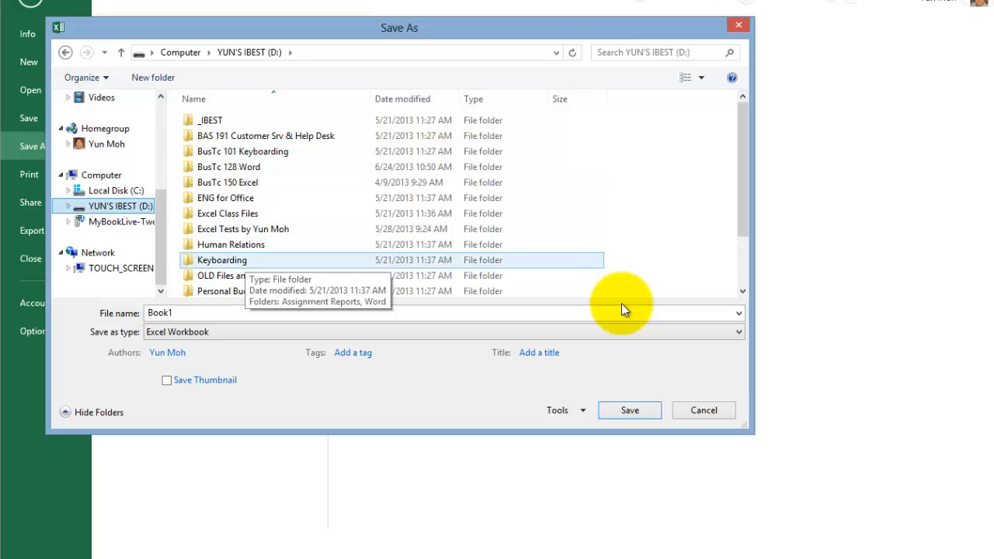
{"action": "left_click", "coordinate": [228, 181]}
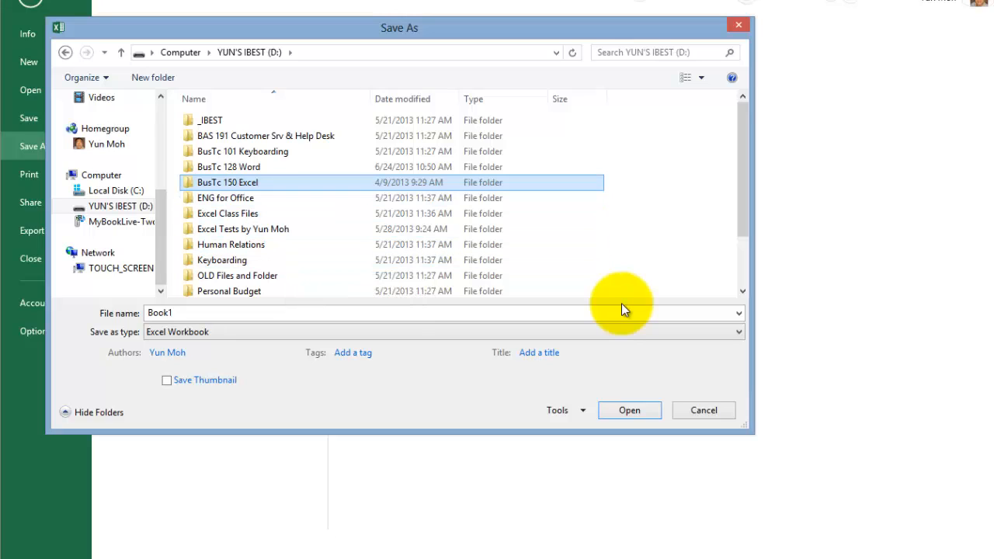
{"action": "key", "text": "Return"}
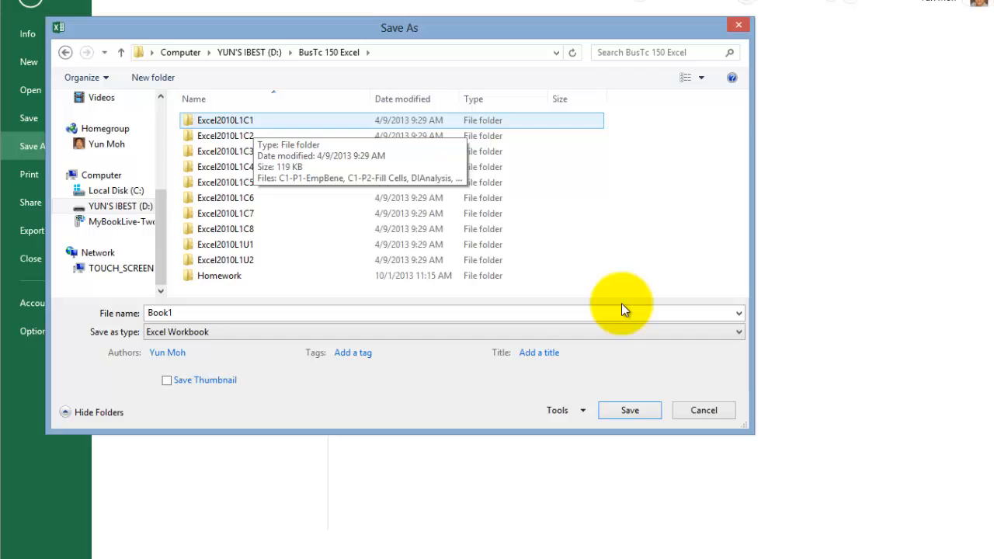
{"action": "double_click", "coordinate": [253, 122]}
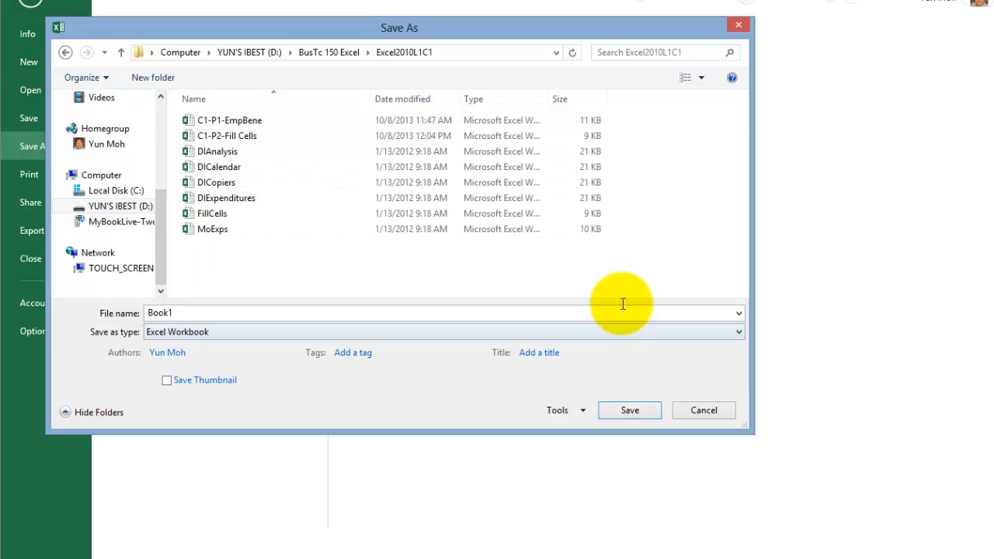
- Name the workbook EL1-C1-P1-EmpBene and save it as an Excel Workbook
{"action": "left_click", "coordinate": [623, 304]}
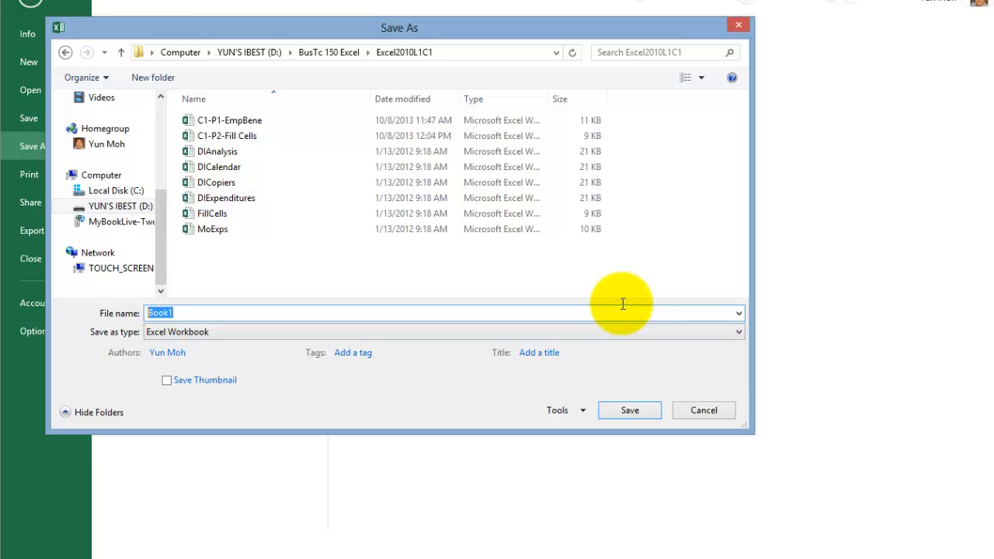
{"action": "key", "text": "BackSpace"}
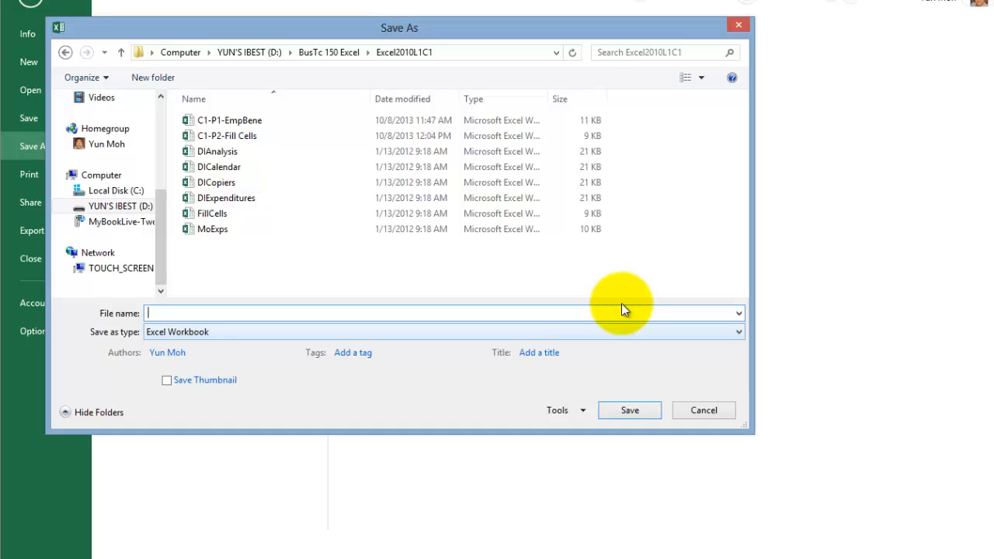
{"action": "type", "text": "EL1-"}
{"action": "type", "text": "C1-P1-EmpBene"}
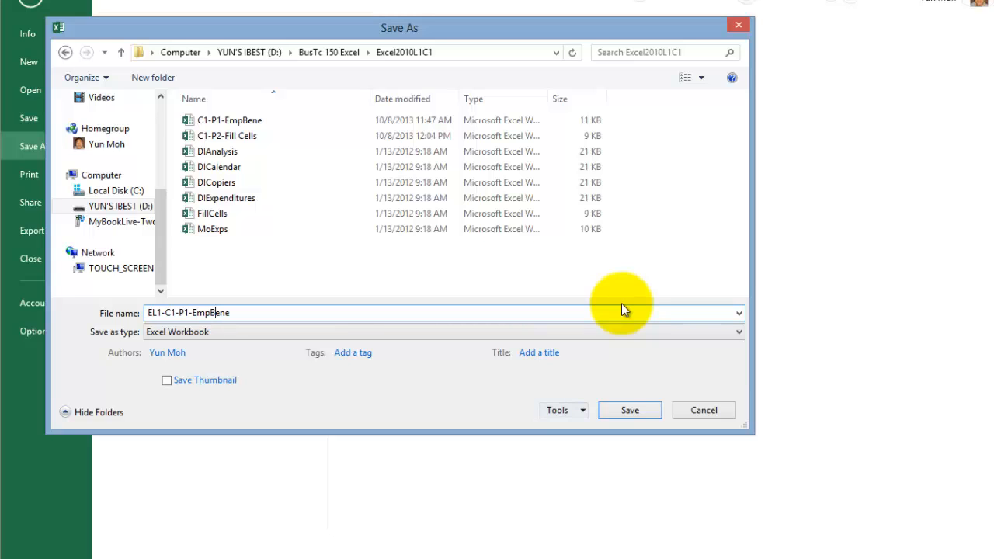
{"action": "key", "text": "Return"}
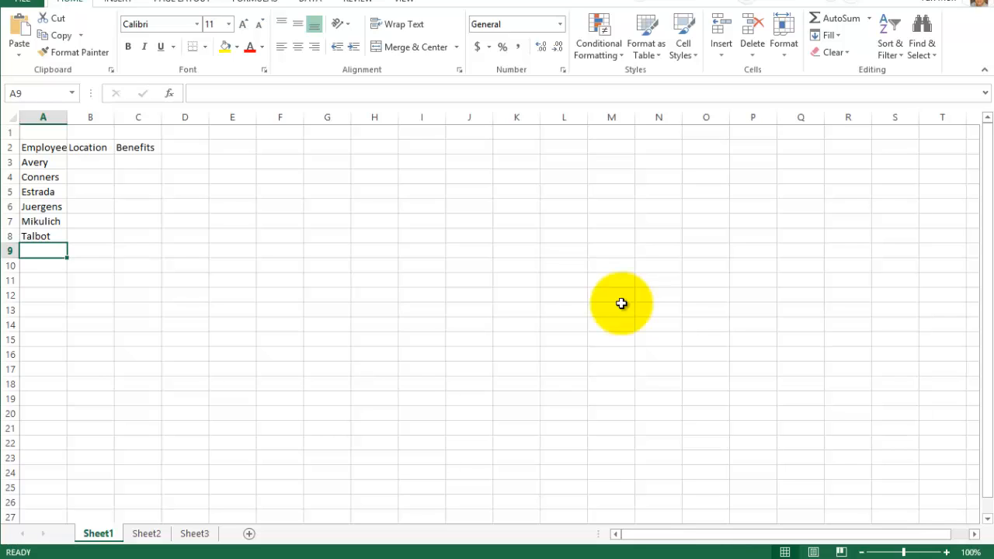
- Correct the surname in cell A7 by inserting the missing letter c before the k in the formula bar
{"action": "key", "text": "Up"}
{"action": "key", "text": "Up"}
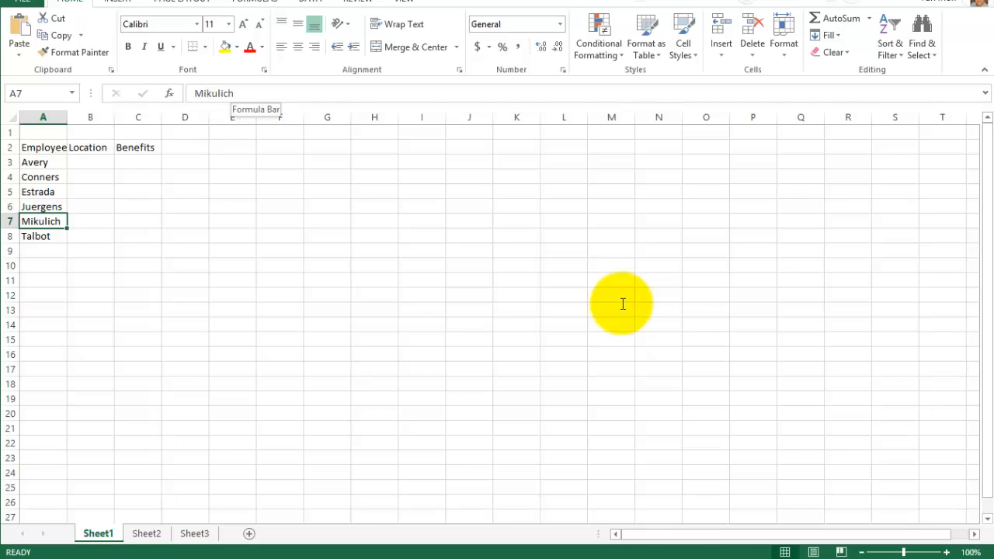
{"action": "left_click", "coordinate": [235, 93]}
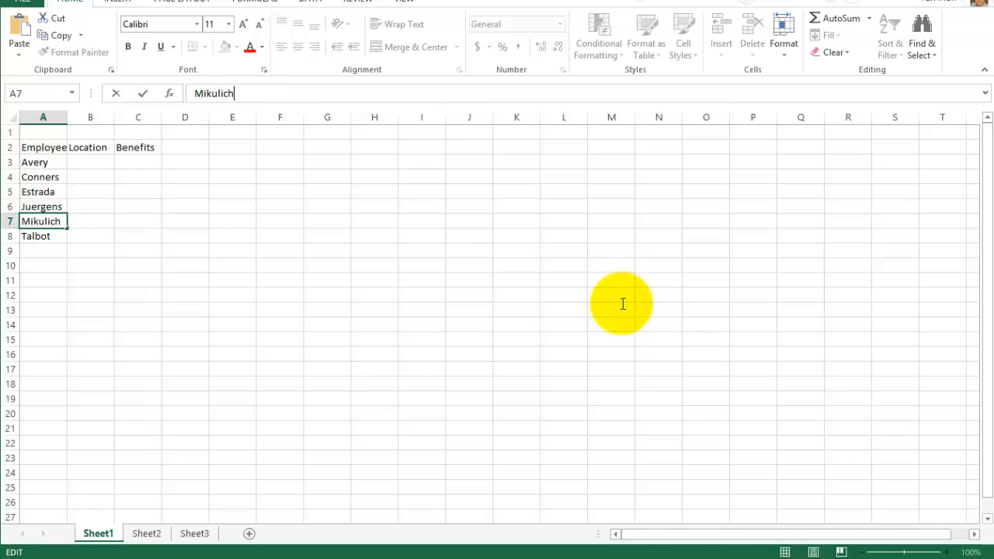
{"action": "key", "text": "Left"}
{"action": "key", "text": "Left"}
{"action": "key", "text": "Left"}
{"action": "key", "text": "Left"}
{"action": "key", "text": "Left"}
{"action": "type", "text": "c"}
{"action": "key", "text": "Return"}
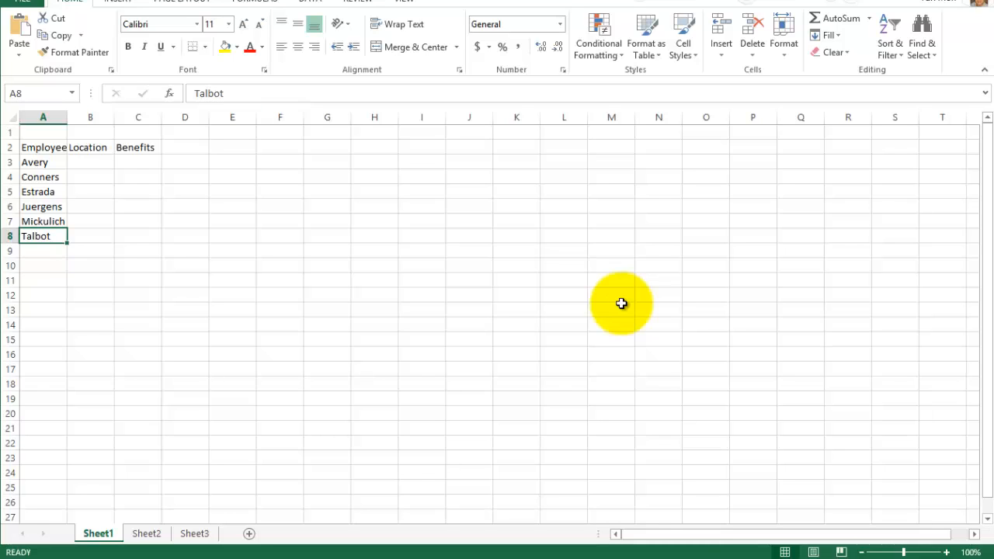
- Shorten the name in cell A4 to Co and undo that edit
{"action": "key", "text": "Up"}
{"action": "key", "text": "Up"}
{"action": "key", "text": "Up"}
{"action": "key", "text": "Up"}
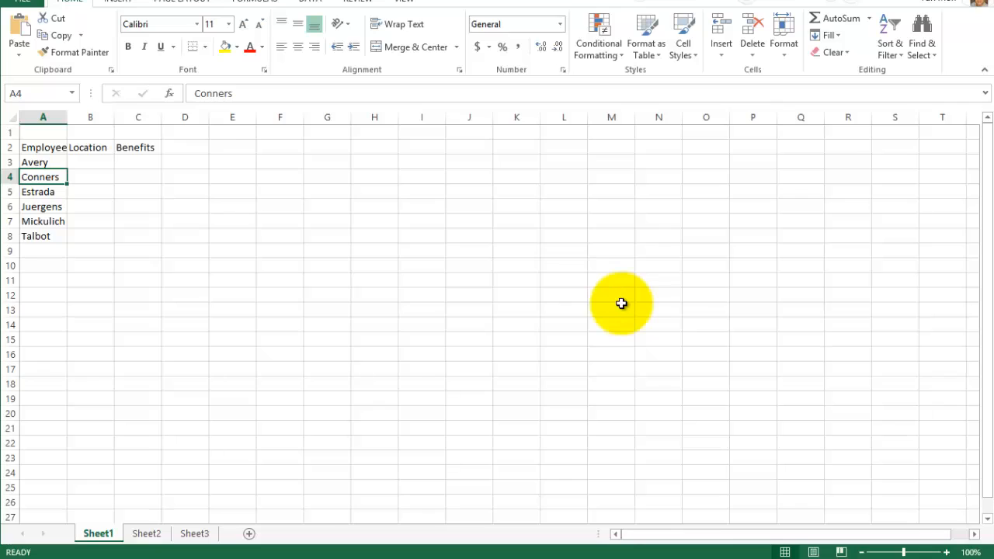
{"action": "left_click_drag", "start_coordinate": [235, 93], "coordinate": [194, 94]}
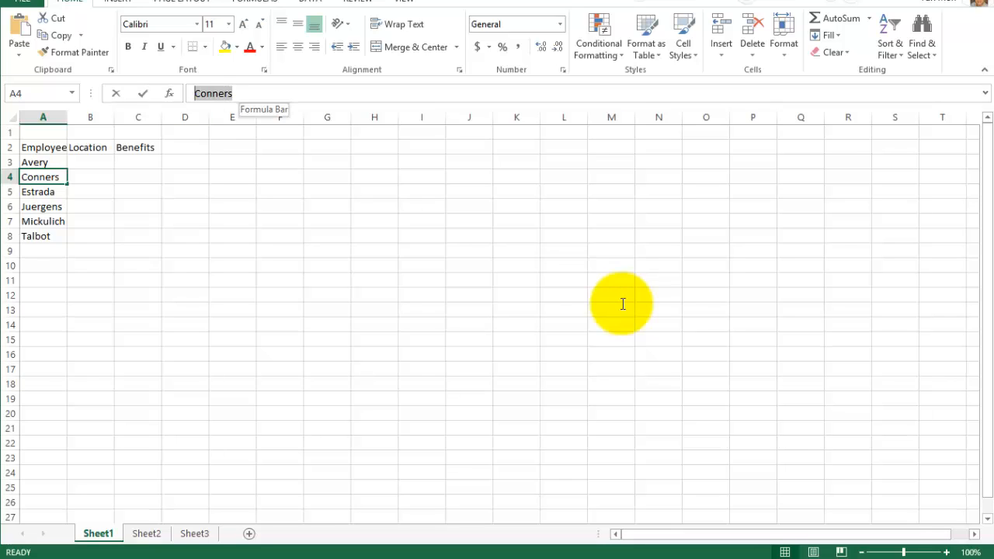
{"action": "left_click", "coordinate": [235, 94]}
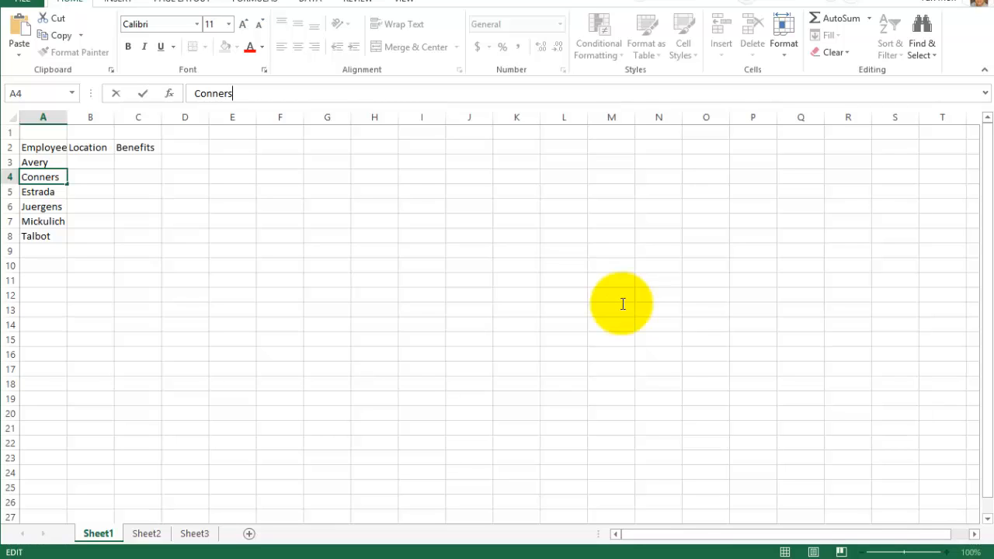
{"action": "key", "text": "BackSpace"}
{"action": "key", "text": "BackSpace"}
{"action": "key", "text": "BackSpace"}
{"action": "key", "text": "BackSpace"}
{"action": "key", "text": "BackSpace"}
{"action": "key", "text": "Return"}
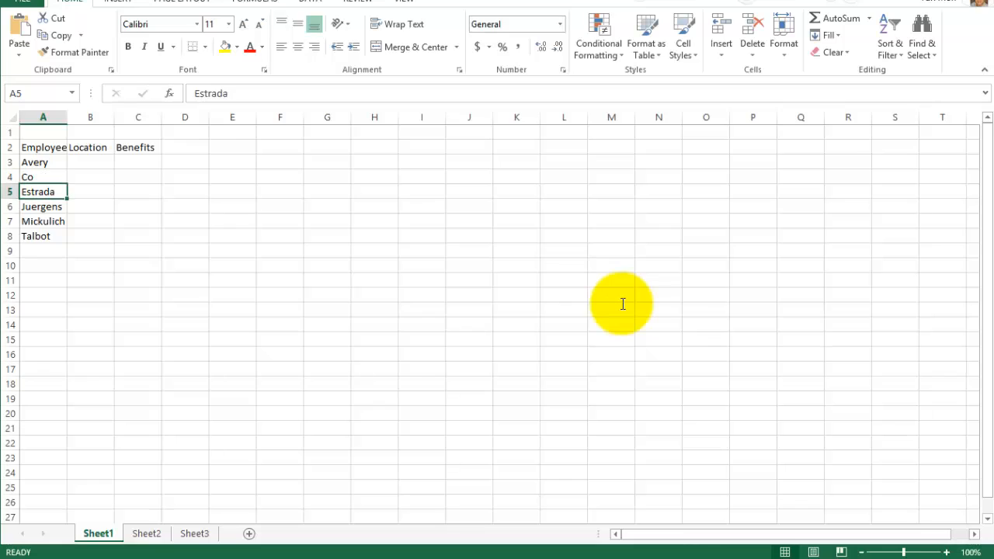
{"action": "key", "text": "Up"}
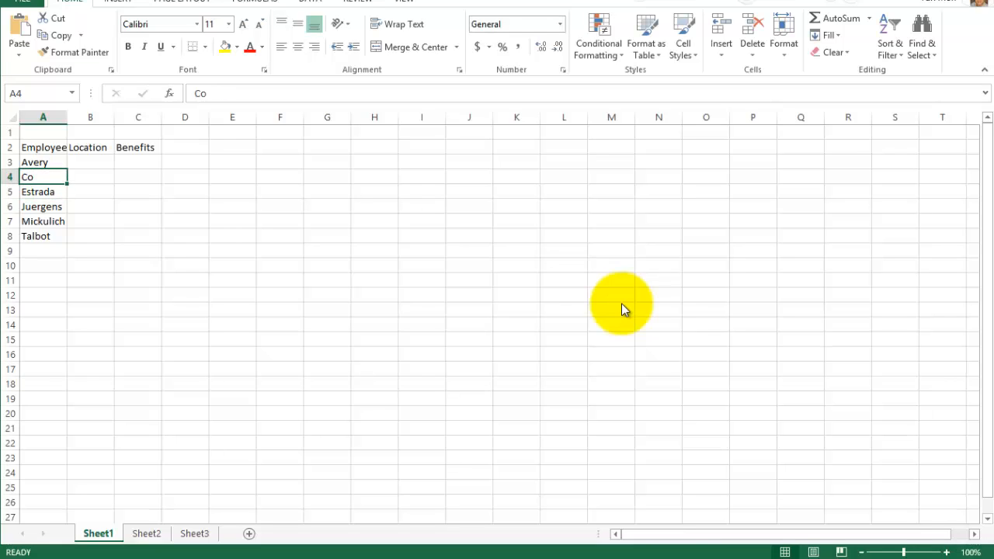
{"action": "key", "text": "ctrl+z"}
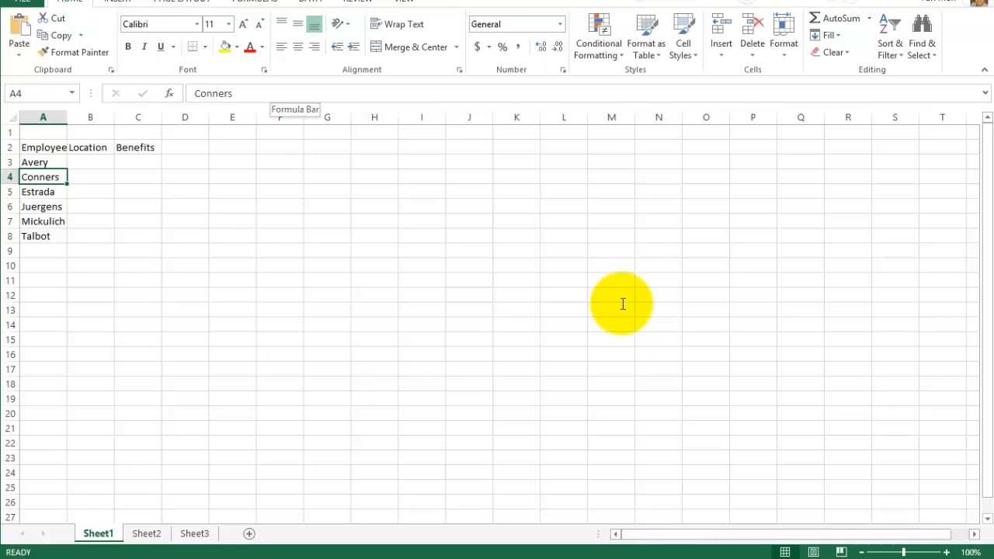
- Replace the whole surname in cell A4 with the new employee's surname using the formula bar
{"action": "left_click", "coordinate": [270, 93]}
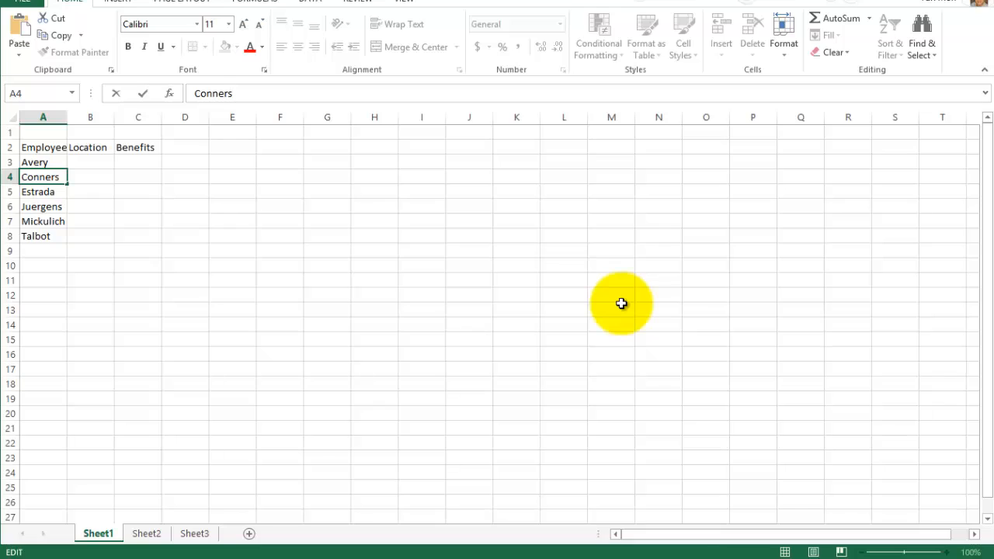
{"action": "key", "text": "shift+Home"}
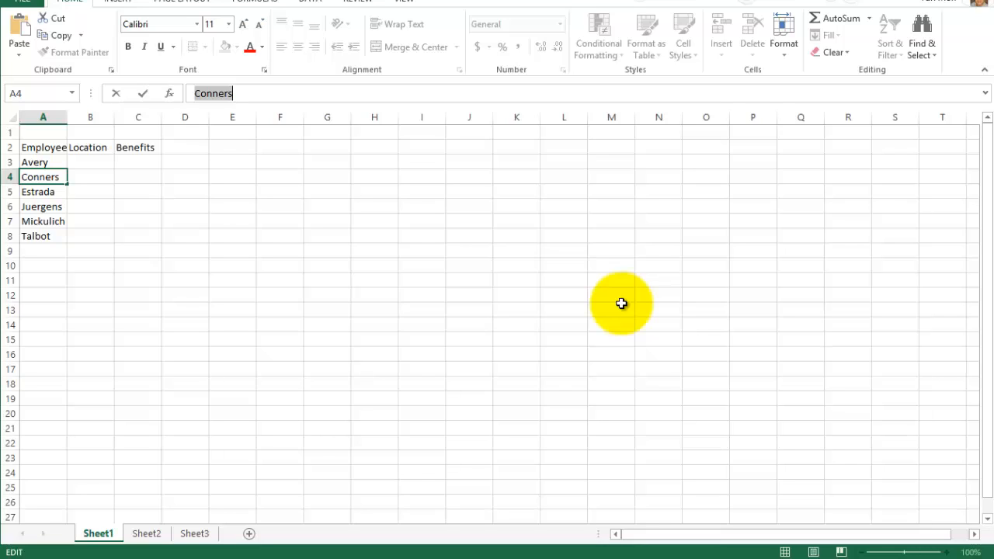
{"action": "key", "text": "BackSpace"}
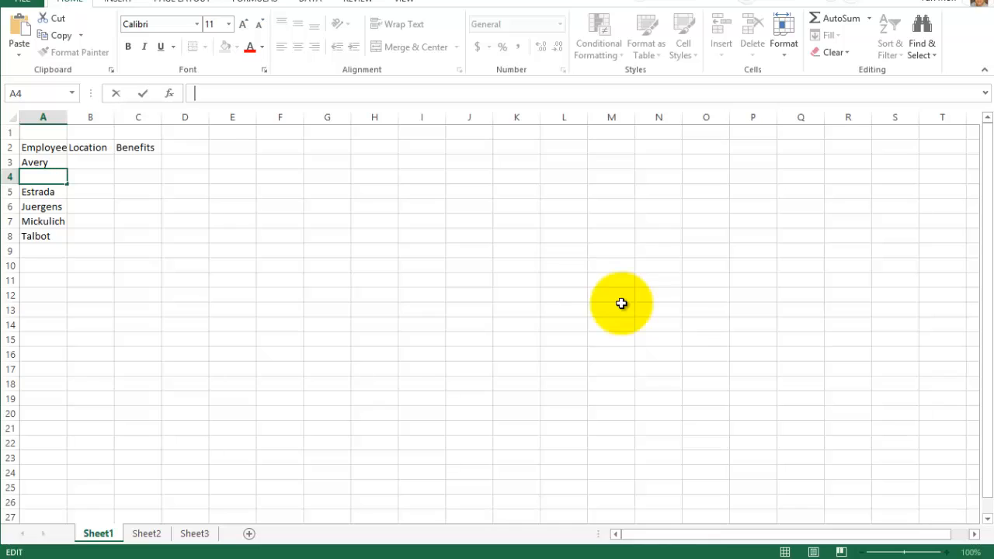
{"action": "type", "text": "Bryant"}
{"action": "key", "text": "Return"}
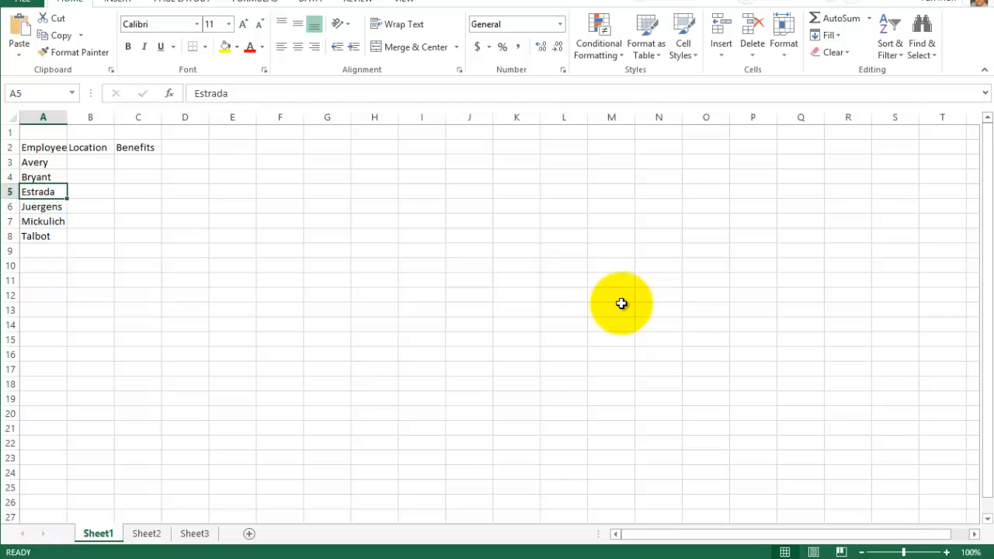
- Jump to cell C2 with the Go To command
{"action": "key", "text": "Right"}
{"action": "key", "text": "Right"}
{"action": "key", "text": "shift+Up"}
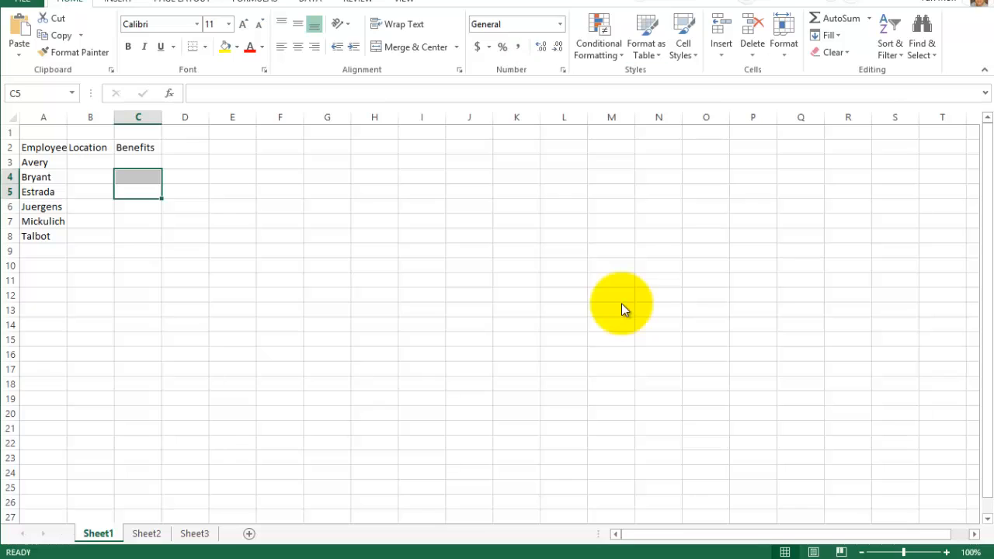
{"action": "left_click", "coordinate": [922, 47]}
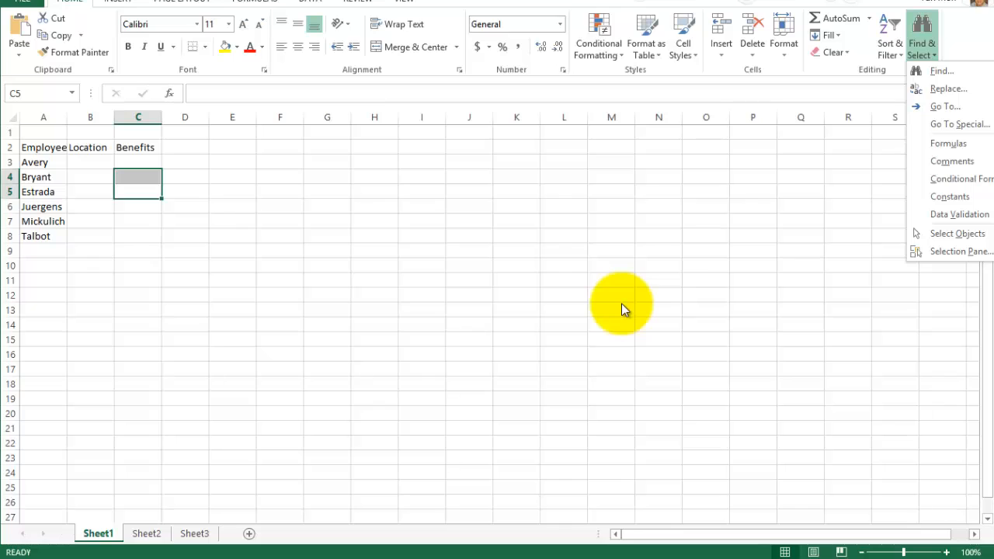
{"action": "key", "text": "Escape"}
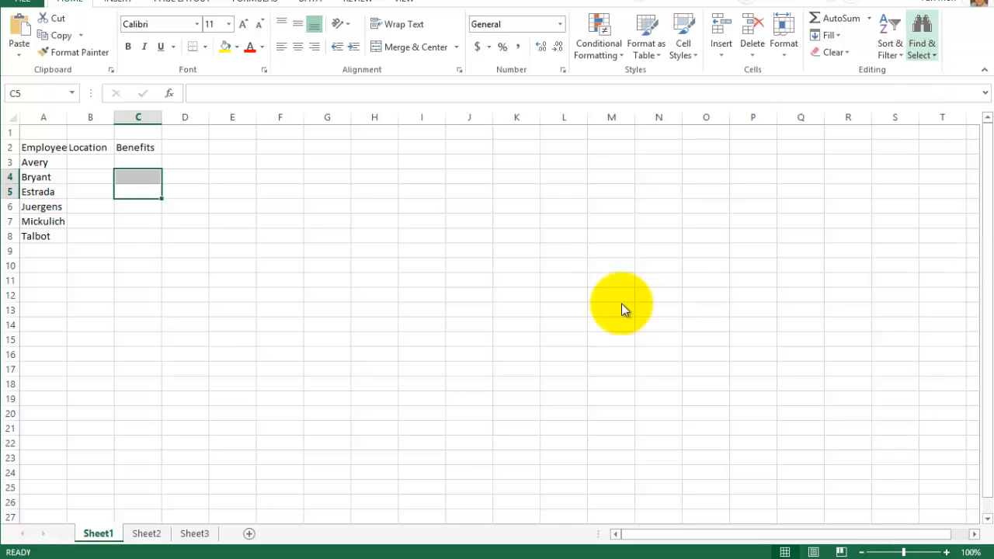
{"action": "key", "text": "Return"}
{"action": "key", "text": "Down"}
{"action": "key", "text": "Down"}
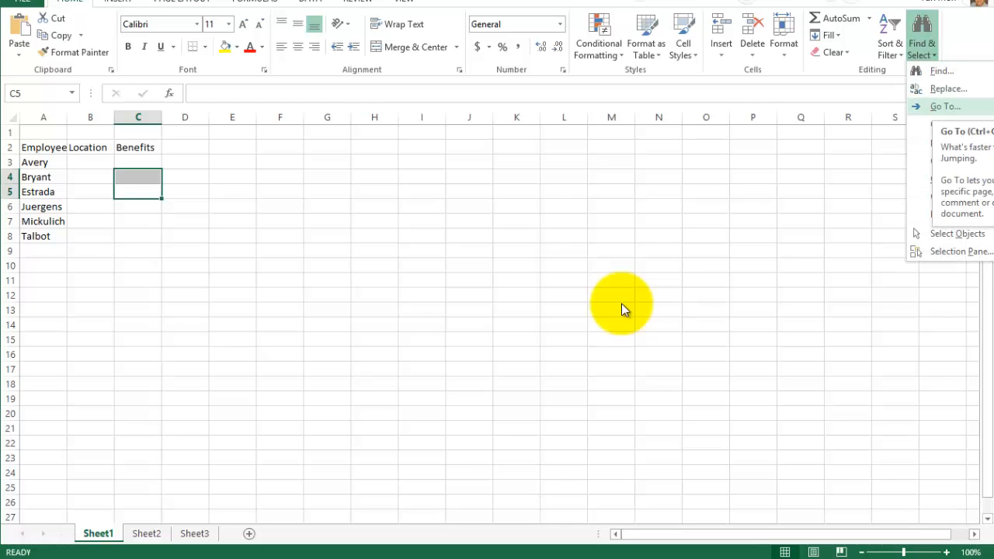
{"action": "key", "text": "Return"}
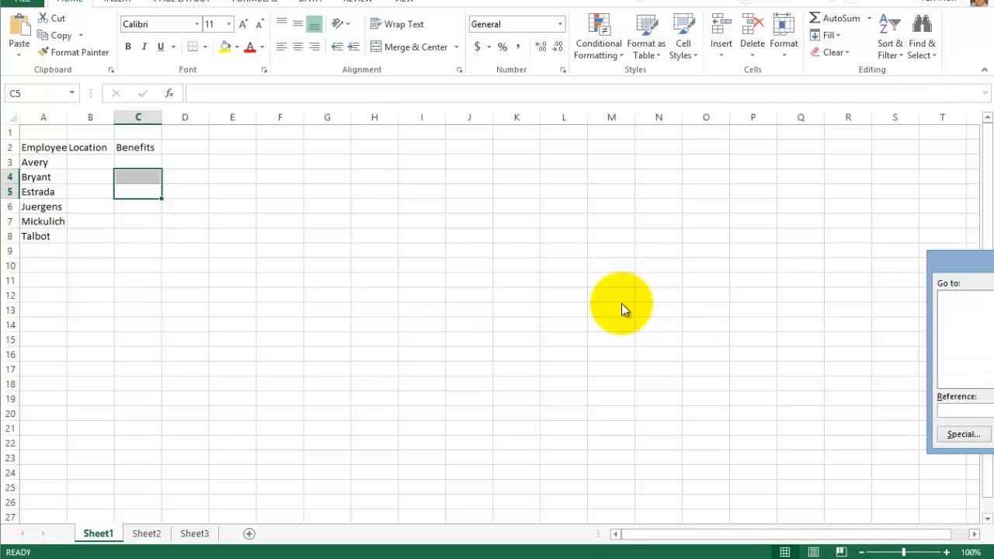
{"action": "mouse_move", "coordinate": [960, 262]}
{"action": "left_mouse_down"}
{"action": "mouse_move", "coordinate": [359, 94]}
{"action": "mouse_move", "coordinate": [379, 131]}
{"action": "left_mouse_up"}
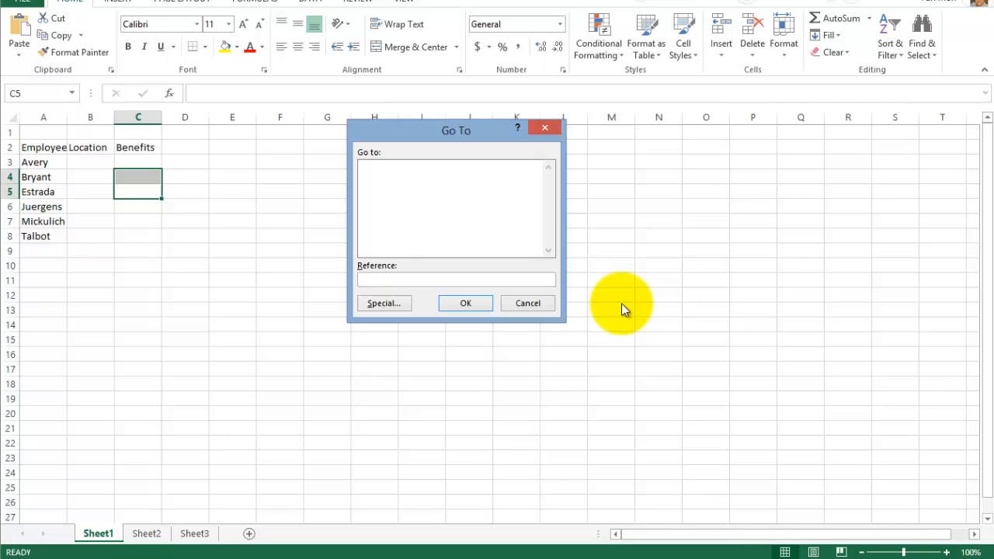
{"action": "type", "text": "c2"}
{"action": "key", "text": "Return"}
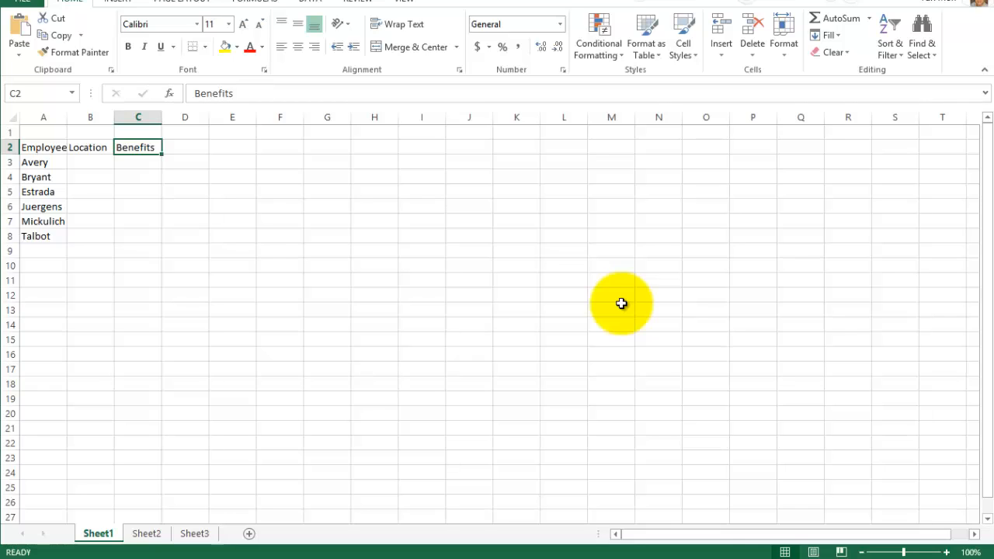
{"action": "key", "text": "Right"}
{"action": "key", "text": "Right"}
{"action": "key", "text": "Right"}
{"action": "key", "text": "Right"}
{"action": "key", "text": "Right"}
{"action": "key", "text": "Right"}
{"action": "key", "text": "Right"}
{"action": "key", "text": "Down"}
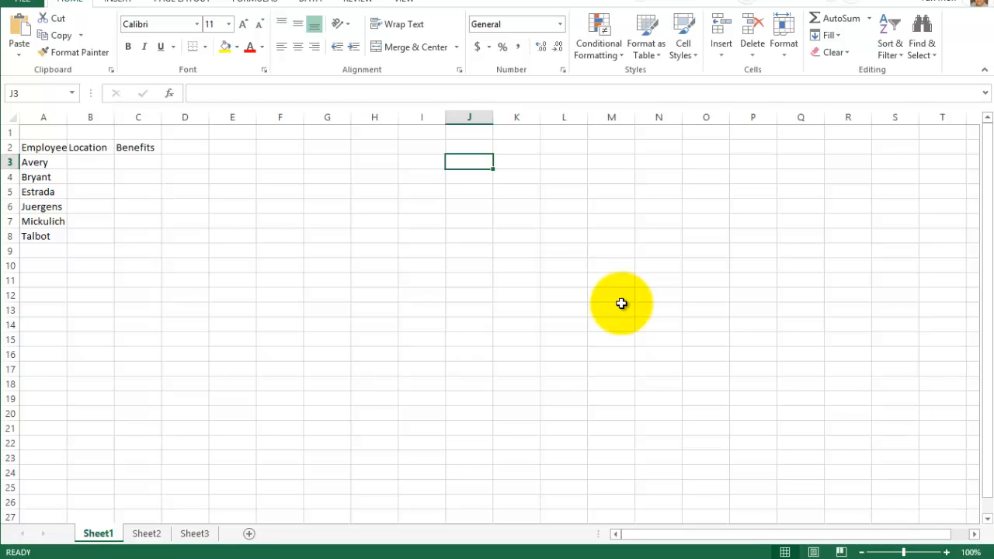
{"action": "key", "text": "alt+h"}
{"action": "key", "text": "f"}
{"action": "key", "text": "d"}
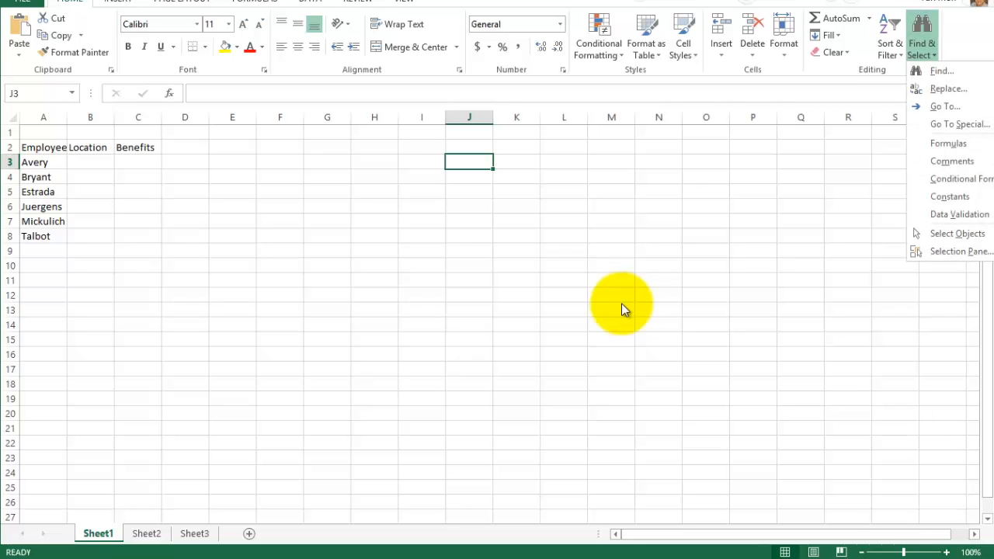
{"action": "key", "text": "Escape"}
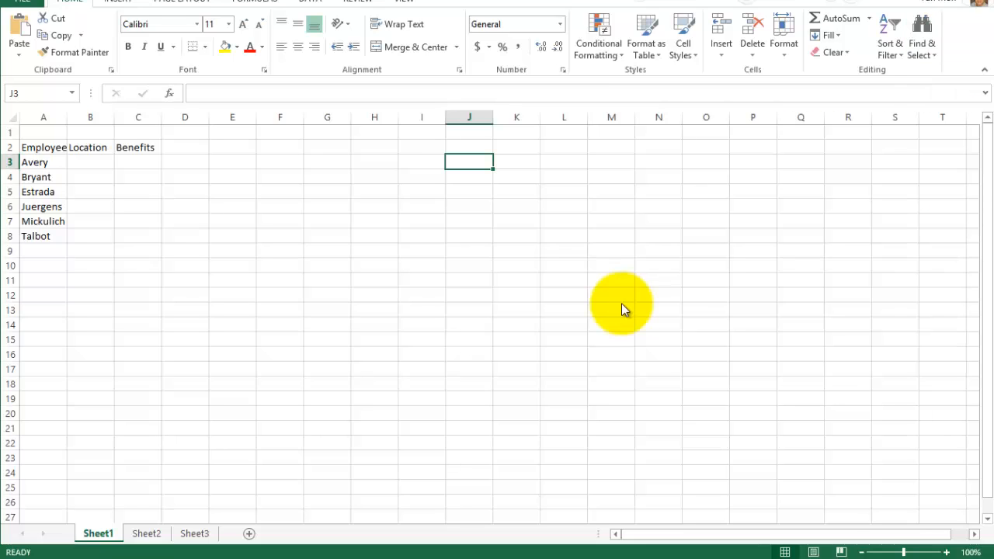
{"action": "scroll", "coordinate": [621, 309], "scroll_direction": "down", "scroll_amount": 1}
{"action": "scroll", "coordinate": [622, 307], "scroll_direction": "up", "scroll_amount": 1}
- Replace the heading in cell C2 with Classification
{"action": "key", "text": "Left"}
{"action": "key", "text": "Left"}
{"action": "key", "text": "Left"}
{"action": "key", "text": "Left"}
{"action": "key", "text": "Left"}
{"action": "key", "text": "Left"}
{"action": "key", "text": "Left"}
{"action": "key", "text": "Up"}
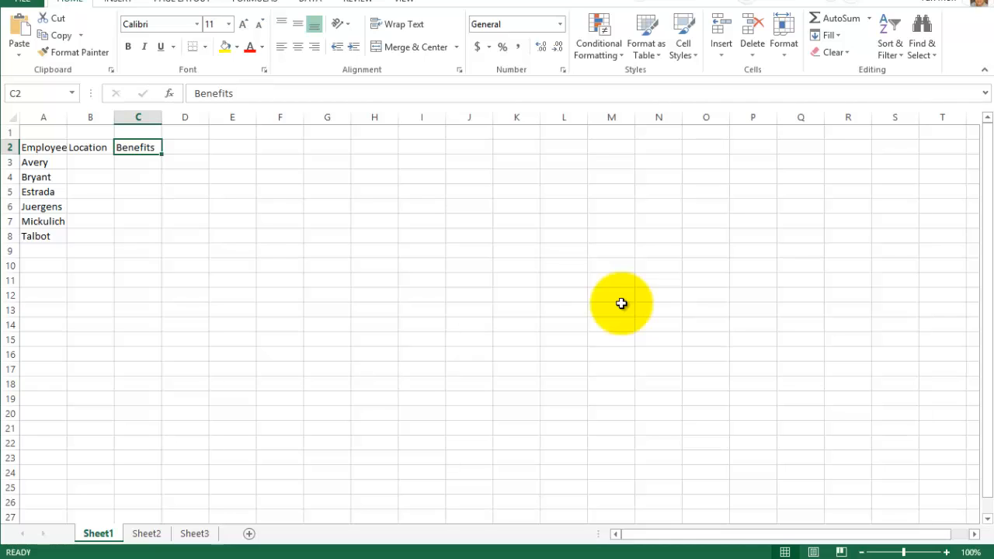
{"action": "type", "text": "Class"}
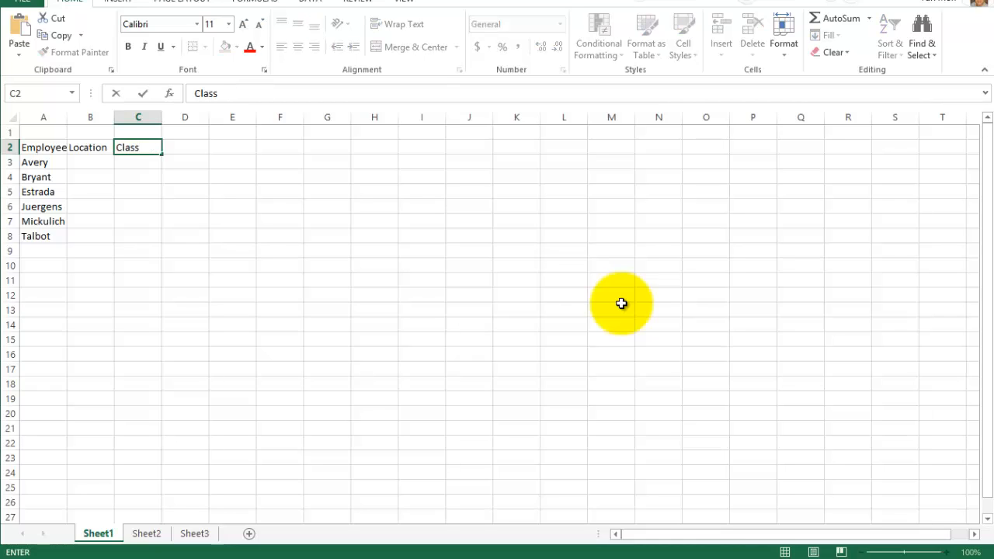
{"action": "type", "text": "ification"}
{"action": "key", "text": "Return"}
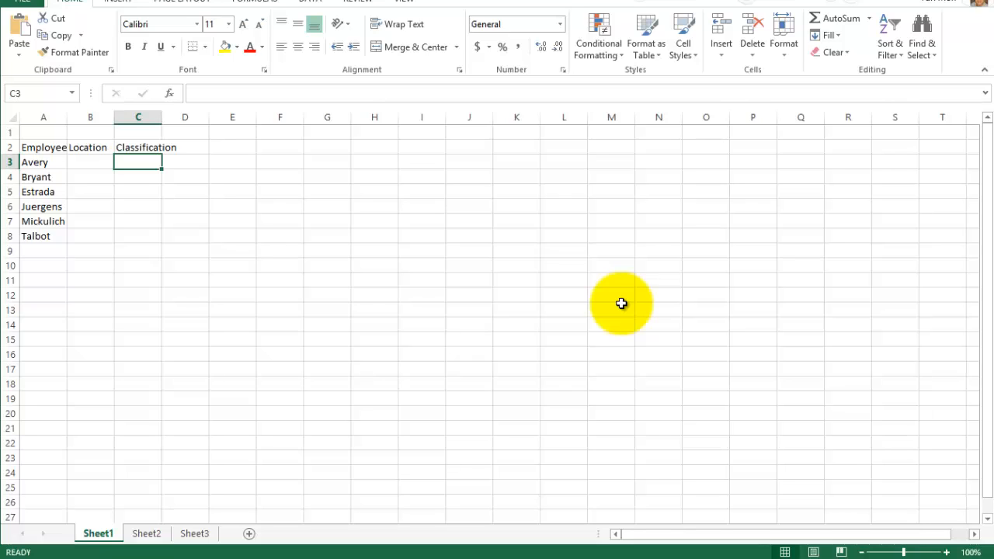
- Compare cells C2 and D2 in the formula bar to examine which cell holds the overflowing Classification heading
{"action": "key", "text": "Up"}
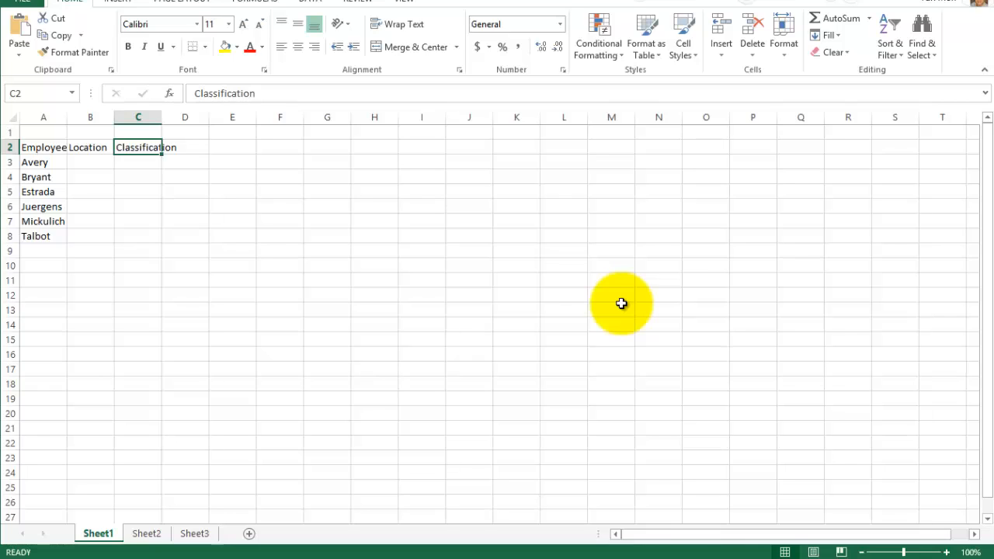
{"action": "key", "text": "Right"}
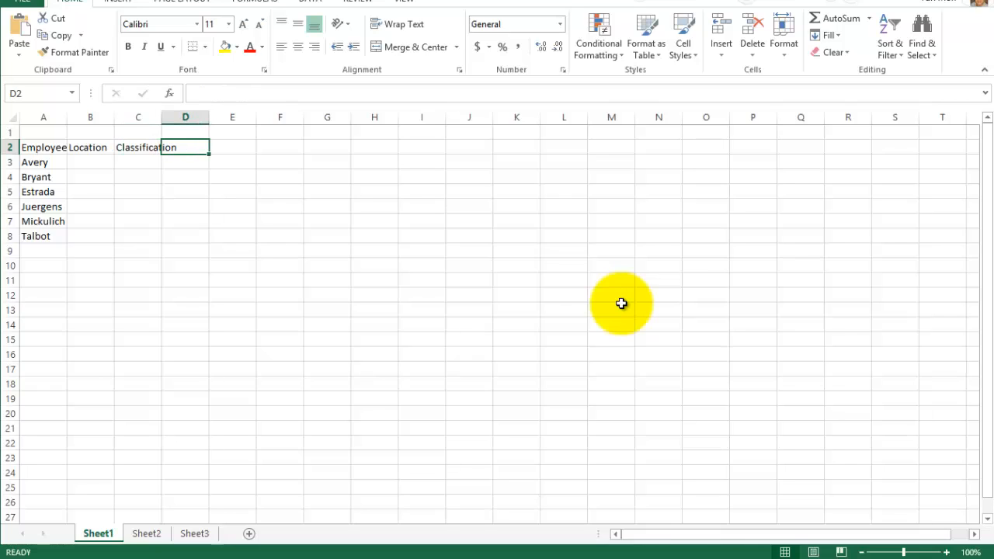
{"action": "key", "text": "Left"}
{"action": "key", "text": "Right"}
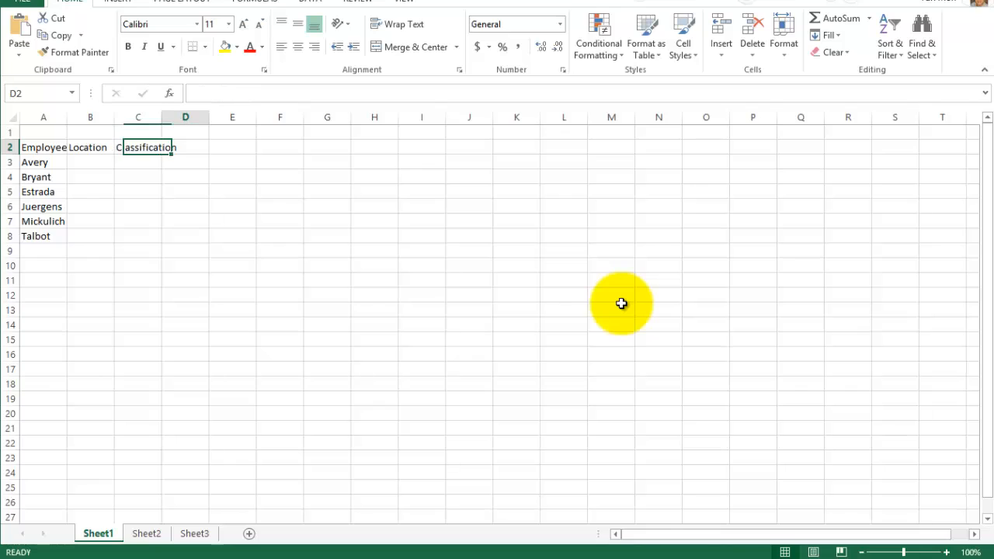
{"action": "key", "text": "Left"}
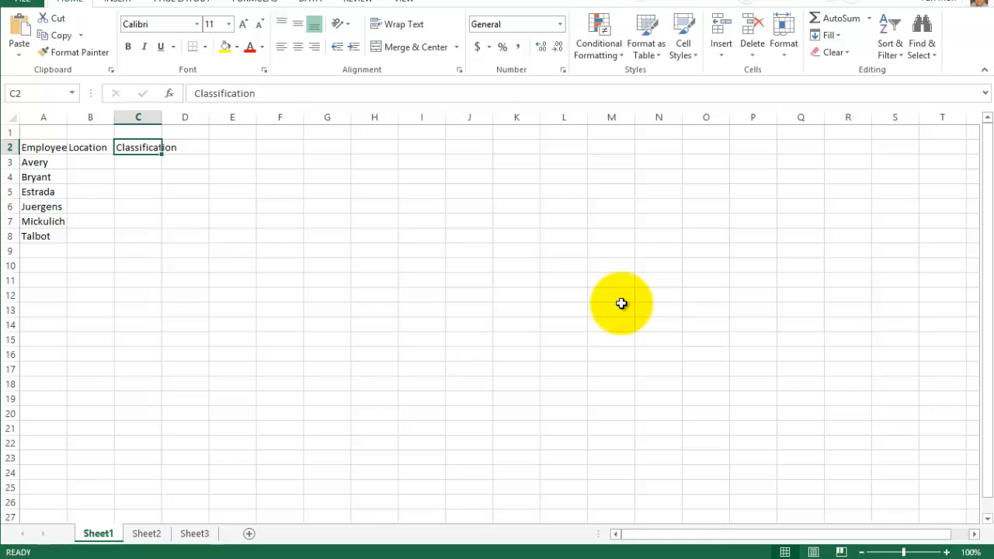
{"action": "left_click", "coordinate": [262, 94]}
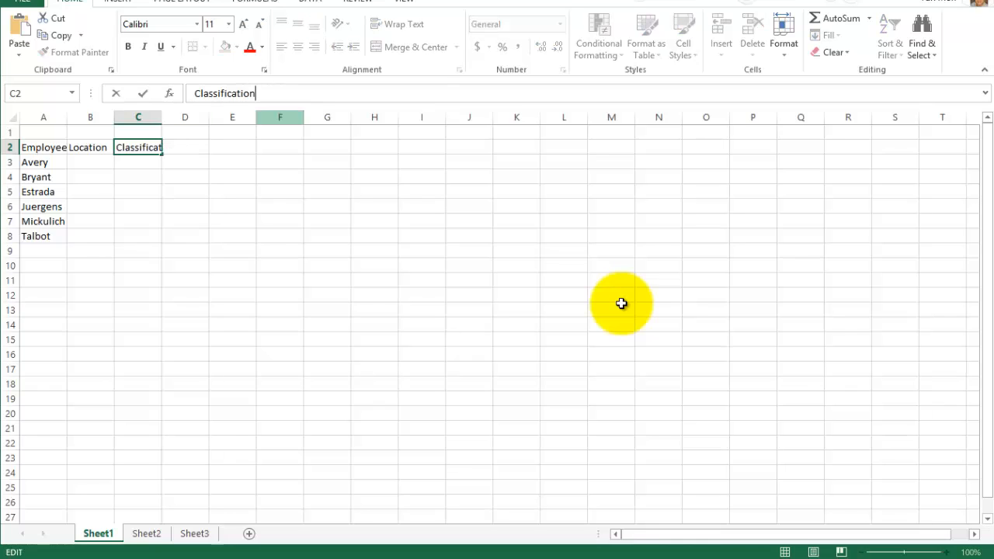
{"action": "left_click_drag", "start_coordinate": [259, 94], "coordinate": [193, 94]}
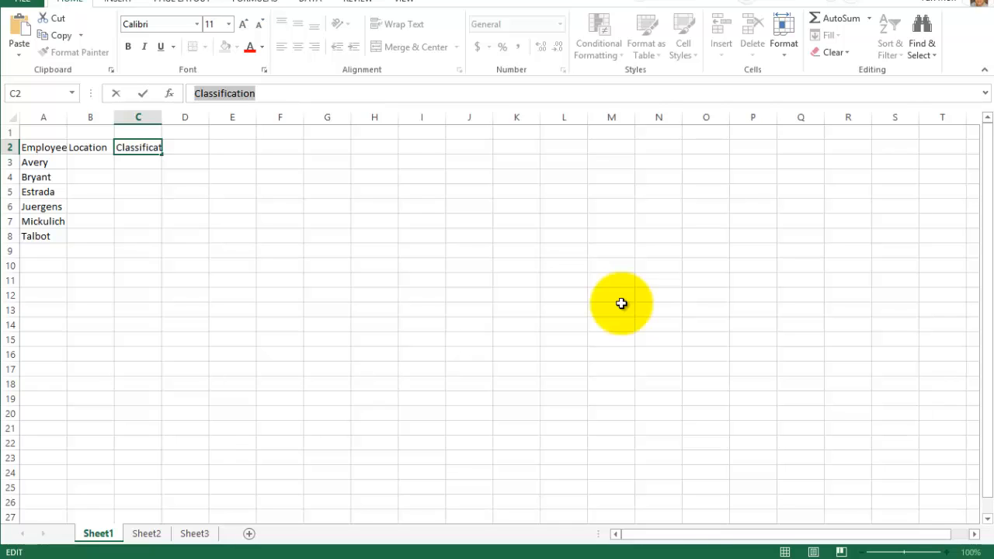
{"action": "key", "text": "Return"}
{"action": "key", "text": "Up"}
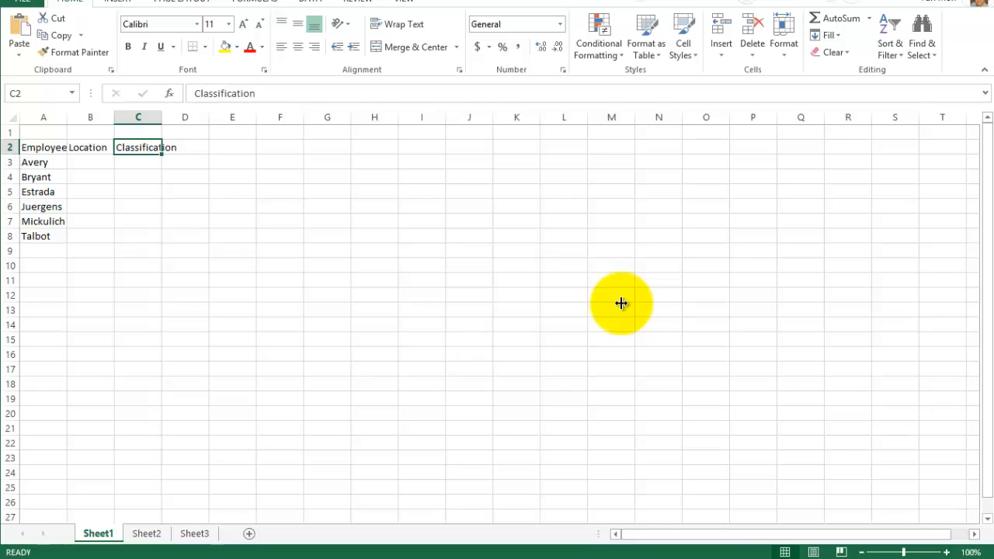
- Widen column C so the Classification heading fits inside its cell
{"action": "key", "text": "Down"}
{"action": "key", "text": "Right"}
{"action": "key", "text": "Right"}
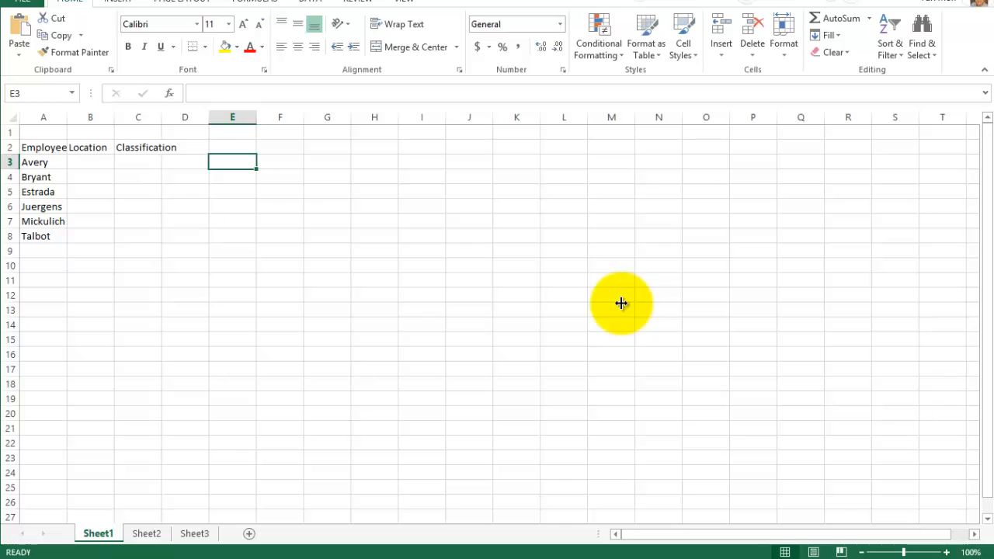
{"action": "left_click_drag", "start_coordinate": [161, 117], "coordinate": [184, 117]}
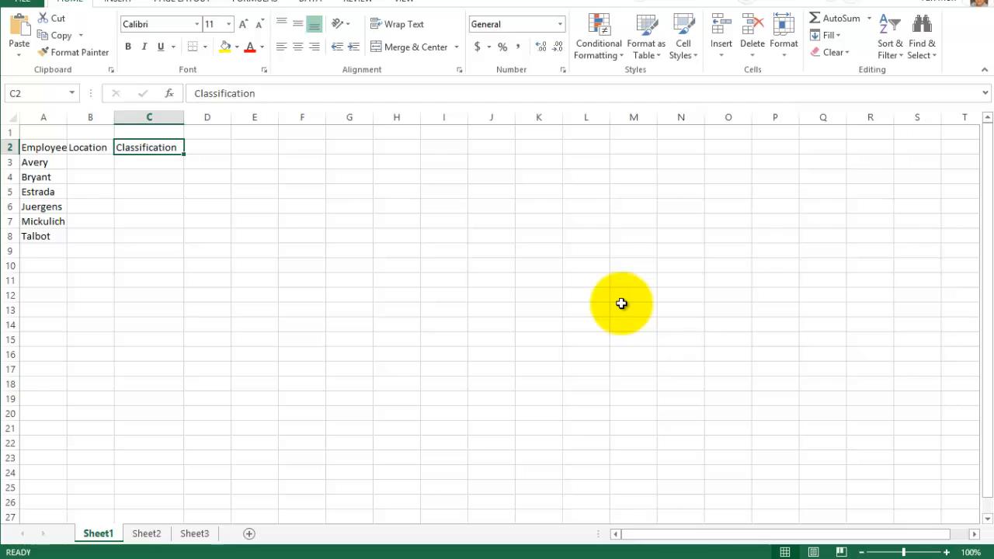
{"action": "key", "text": "ctrl+End"}
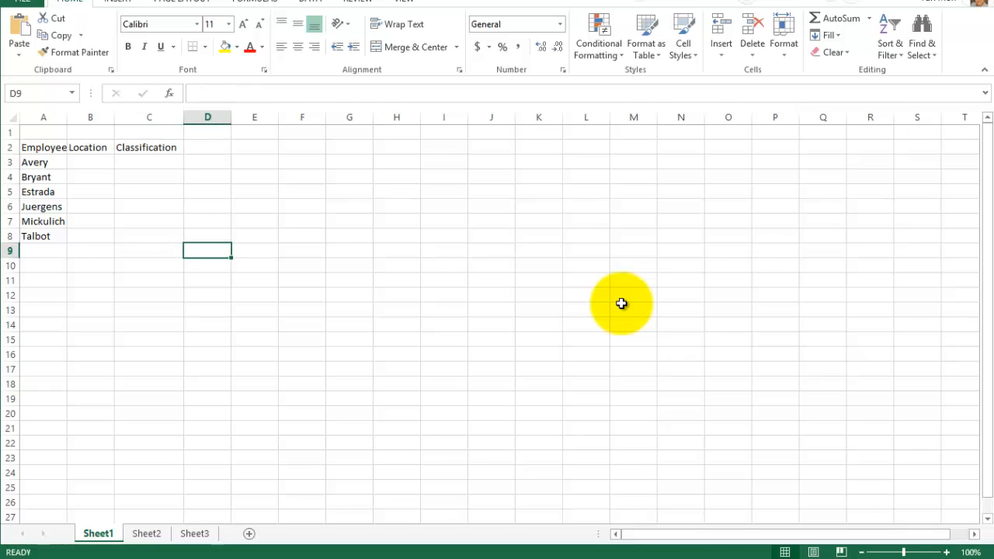
{"action": "key", "text": "Left"}
{"action": "key", "text": "ctrl+Up"}
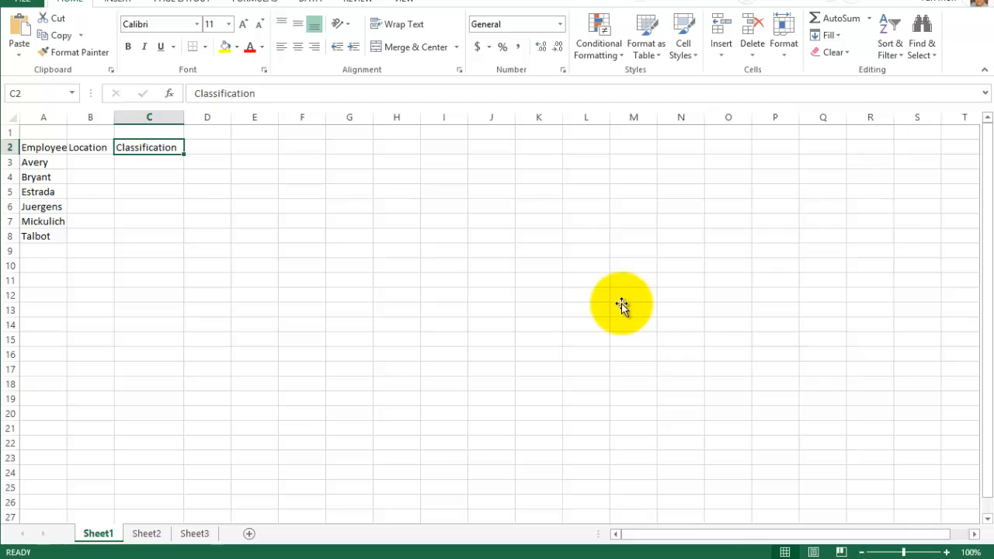
{"action": "key", "text": "F2"}
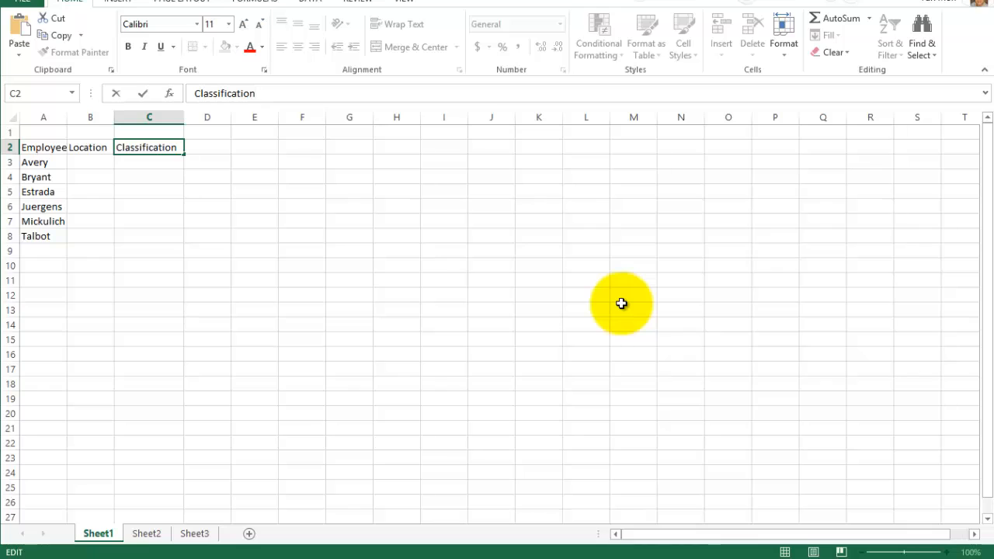
{"action": "key", "text": "Return"}
{"action": "key", "text": "Return"}
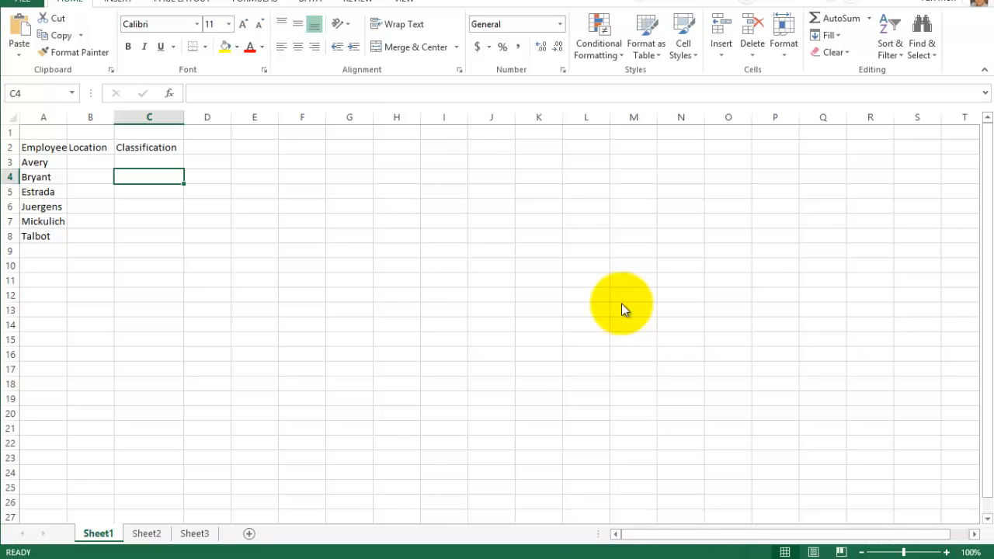
- Save the EL1-C1-P1-EmpBene workbook
{"action": "key", "text": "ctrl+s"}
- Examine the ribbon's command groups one after another, from the insertion commands through to the view commands
{"action": "key", "text": "alt"}
{"action": "key", "text": "Right"}
{"action": "key", "text": "Right"}
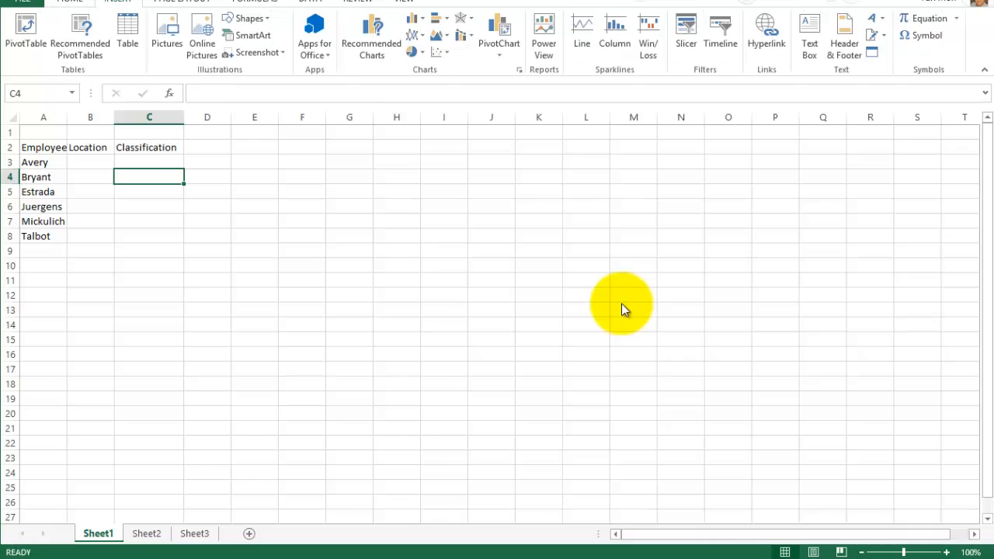
{"action": "key", "text": "Right"}
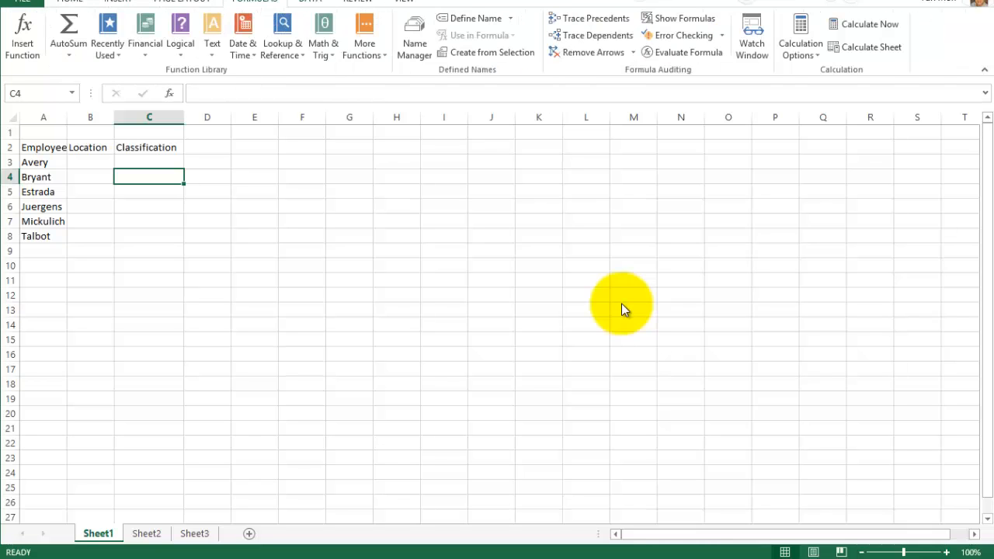
{"action": "key", "text": "Right"}
{"action": "key", "text": "Right"}
{"action": "key", "text": "Right"}
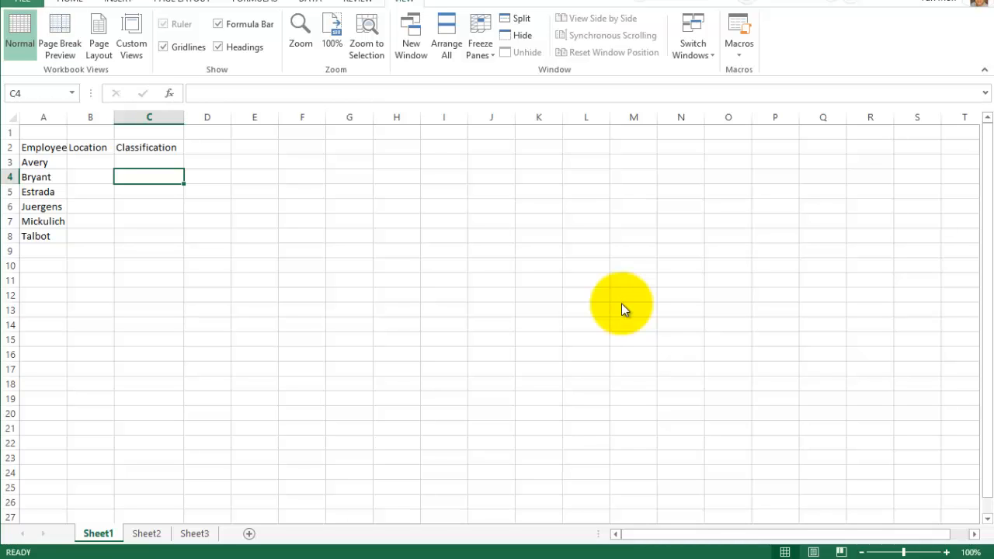
- Look at the file options and revisit the insertion, page layout, formula, data, review and view commands
{"action": "key", "text": "alt+f"}
{"action": "key", "text": "Escape"}
{"action": "key", "text": "alt+n"}
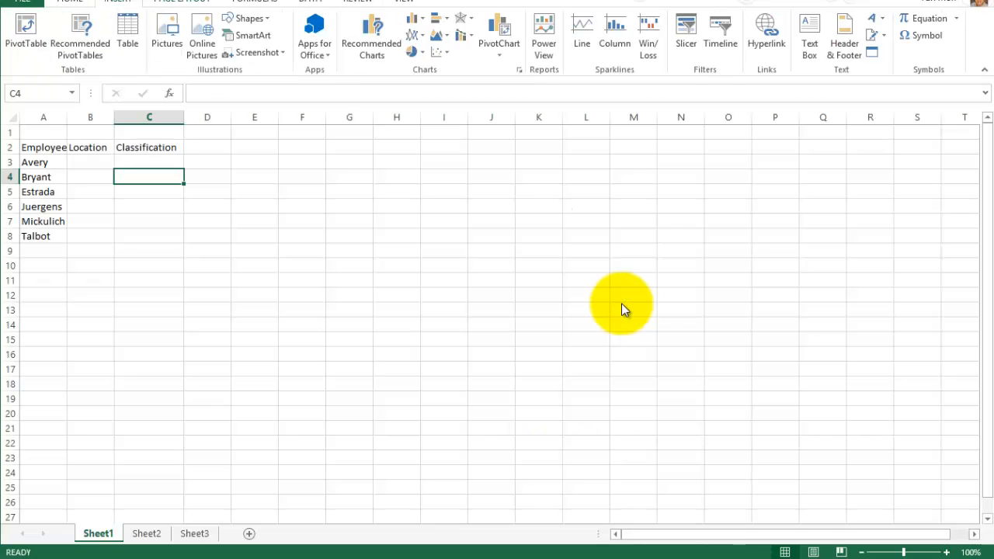
{"action": "key", "text": "alt+p"}
{"action": "key", "text": "alt+m"}
{"action": "key", "text": "alt+a"}
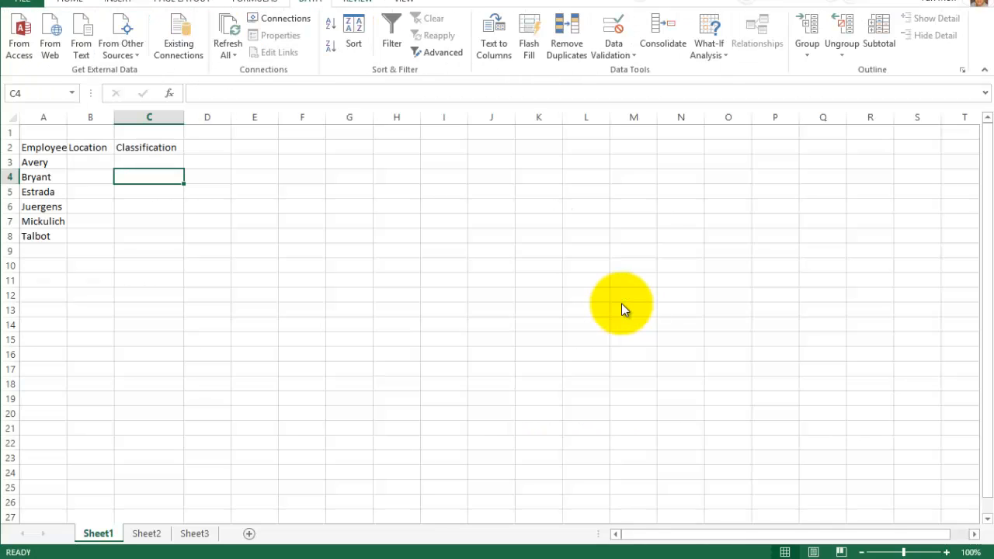
{"action": "key", "text": "alt+r"}
{"action": "key", "text": "alt+w"}
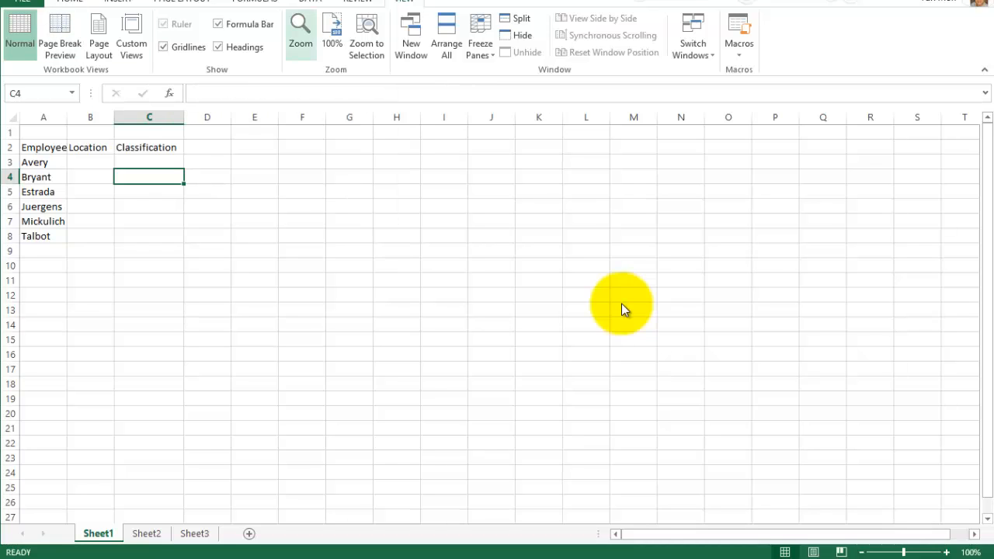
- Go back through the review, data and formula commands to examine what each set offers
{"action": "left_click", "coordinate": [358, 2]}
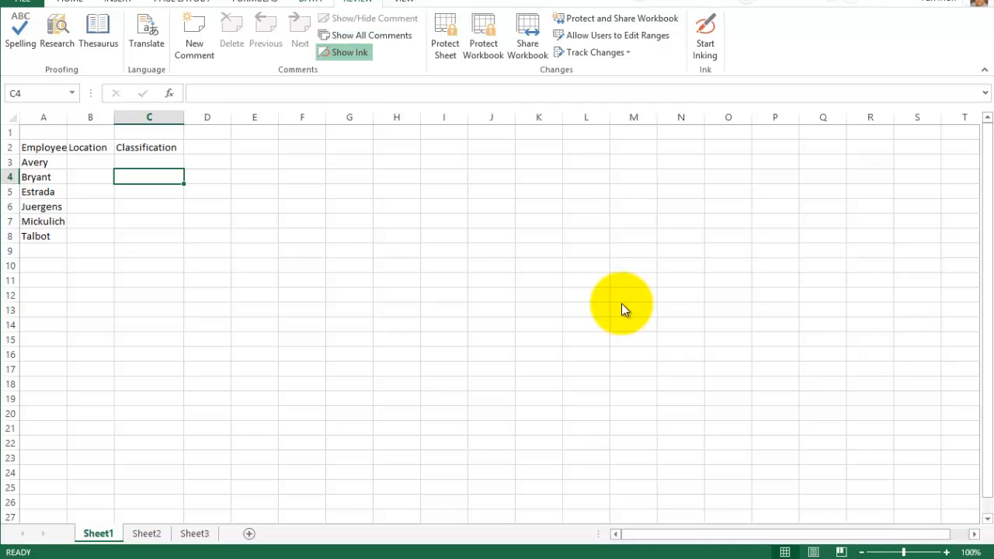
{"action": "left_click", "coordinate": [310, 1]}
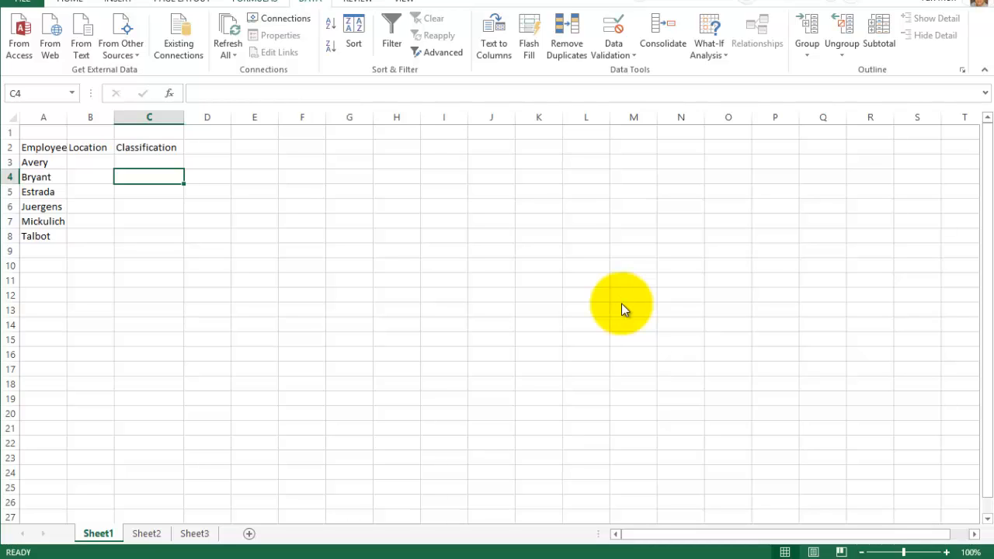
{"action": "left_click", "coordinate": [255, 1]}
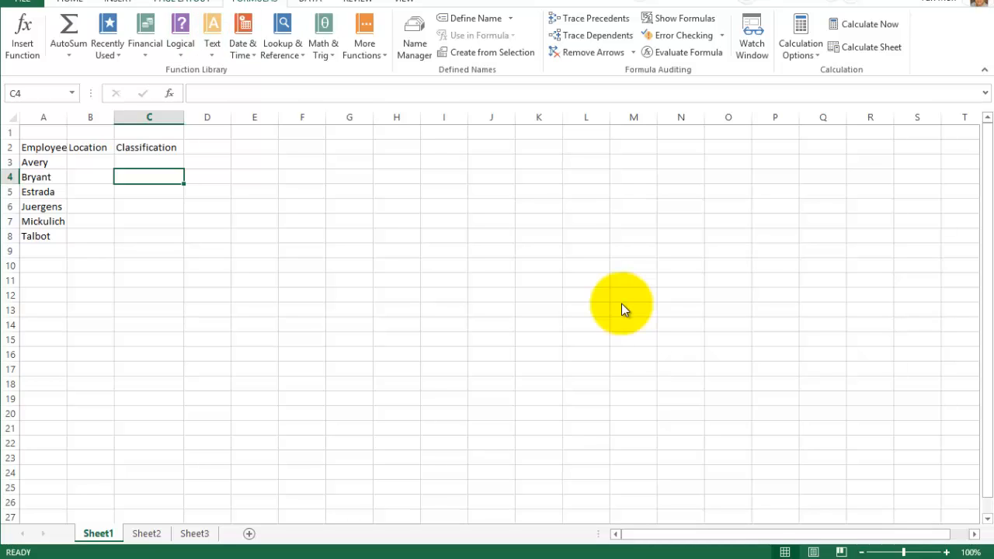
- Examine the available page orientations and the preset page margins
{"action": "left_click", "coordinate": [182, 2]}
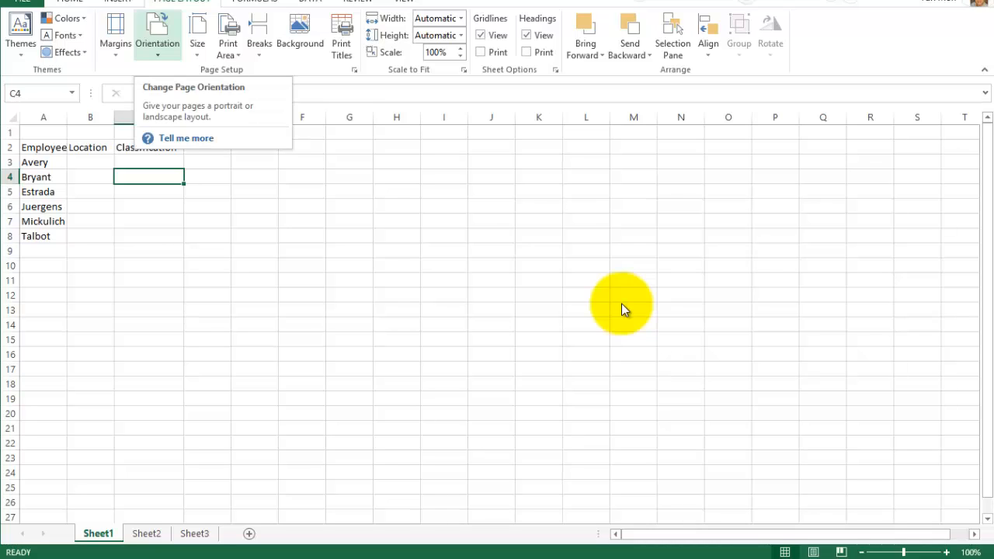
{"action": "key", "text": "Return"}
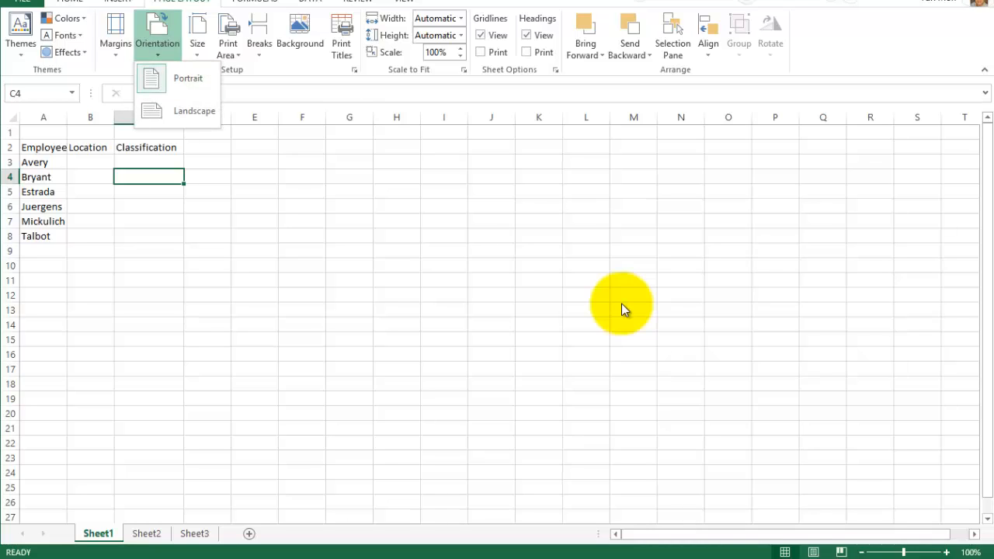
{"action": "key", "text": "Escape"}
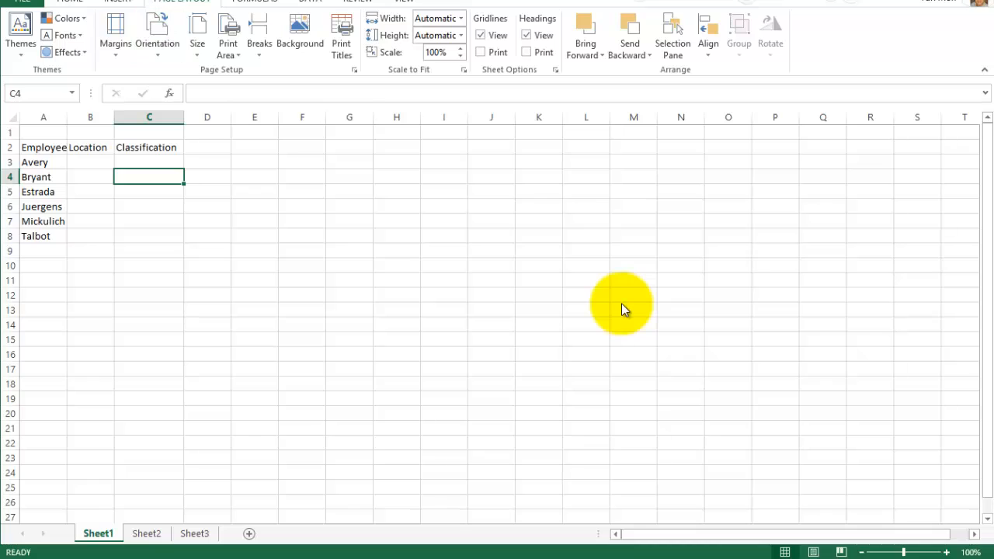
{"action": "key", "text": "Left"}
{"action": "key", "text": "Return"}
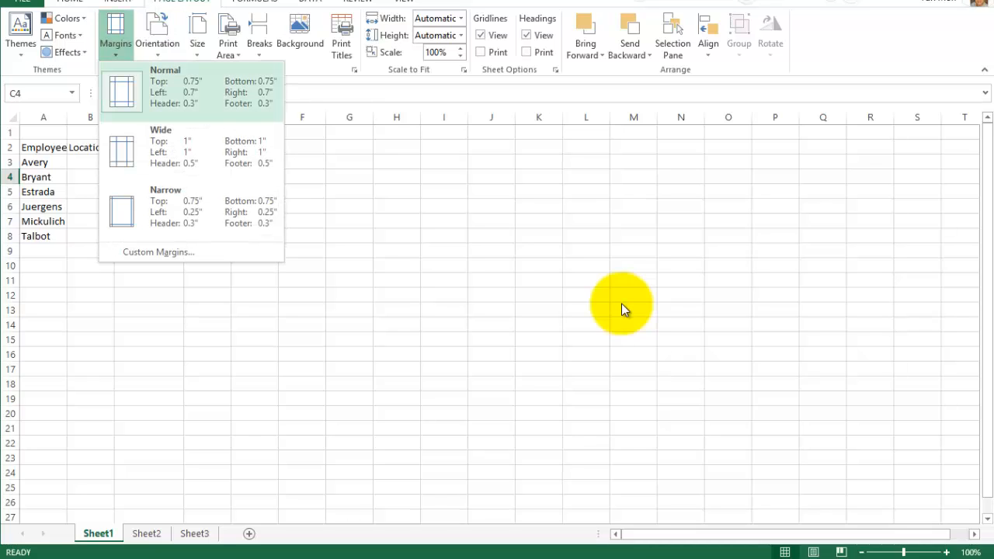
{"action": "key", "text": "Down"}
{"action": "key", "text": "Down"}
{"action": "key", "text": "Escape"}
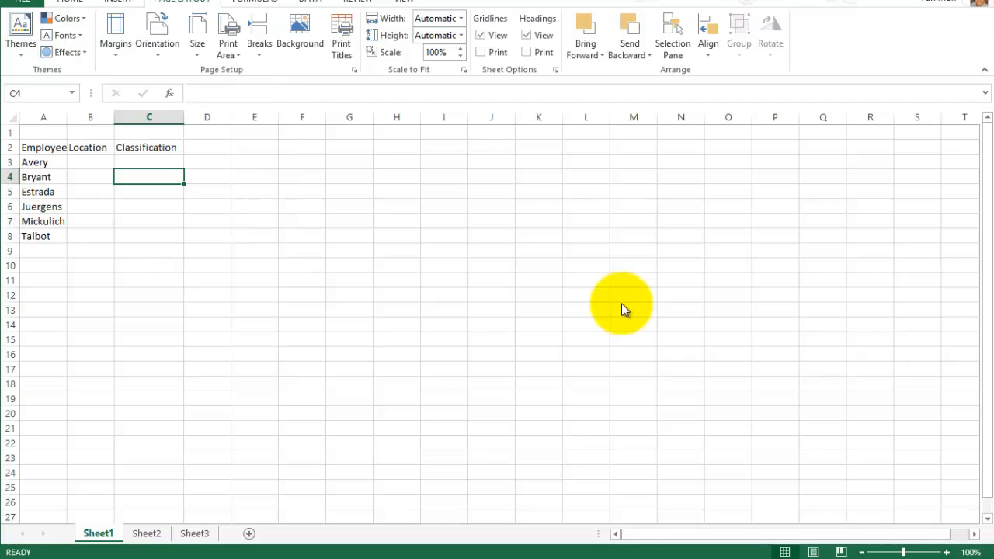
- Look at the PivotTable and cell formatting commands, and check the formula bar's editing mode on empty cell C4
{"action": "key", "text": "Left"}
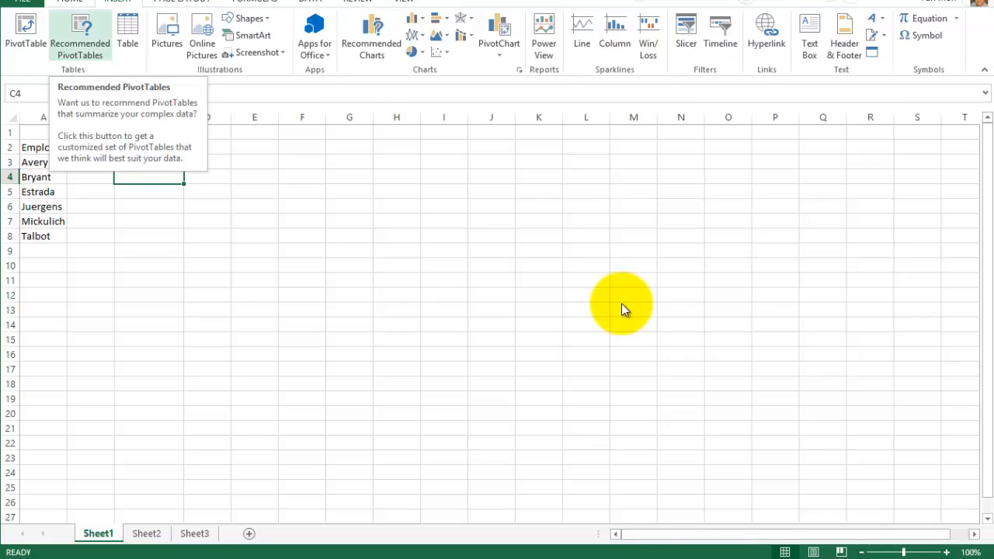
{"action": "key", "text": "Left"}
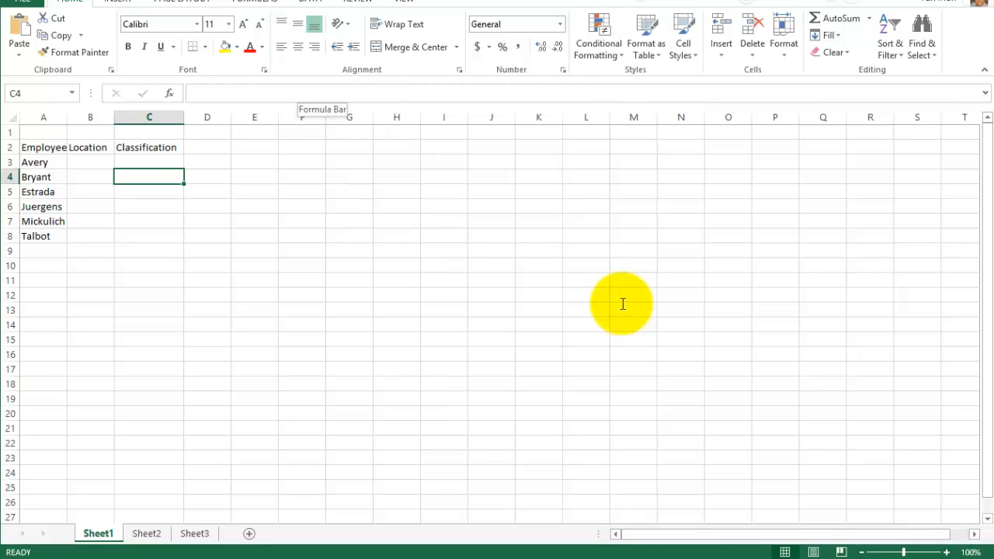
{"action": "key", "text": "F2"}
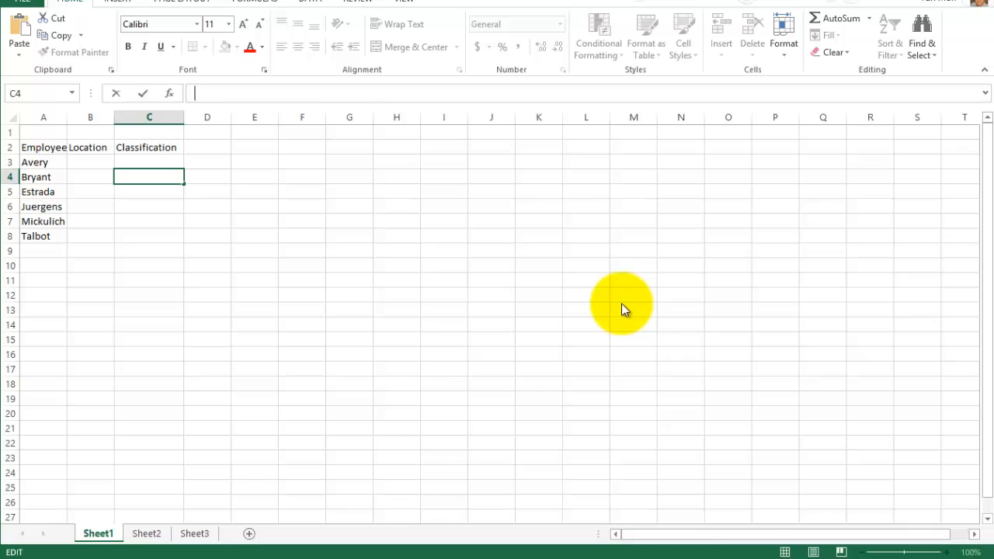
{"action": "key", "text": "Escape"}
- Open the print preview of the employee sheet and examine its printer and print settings
{"action": "key", "text": "alt+f"}
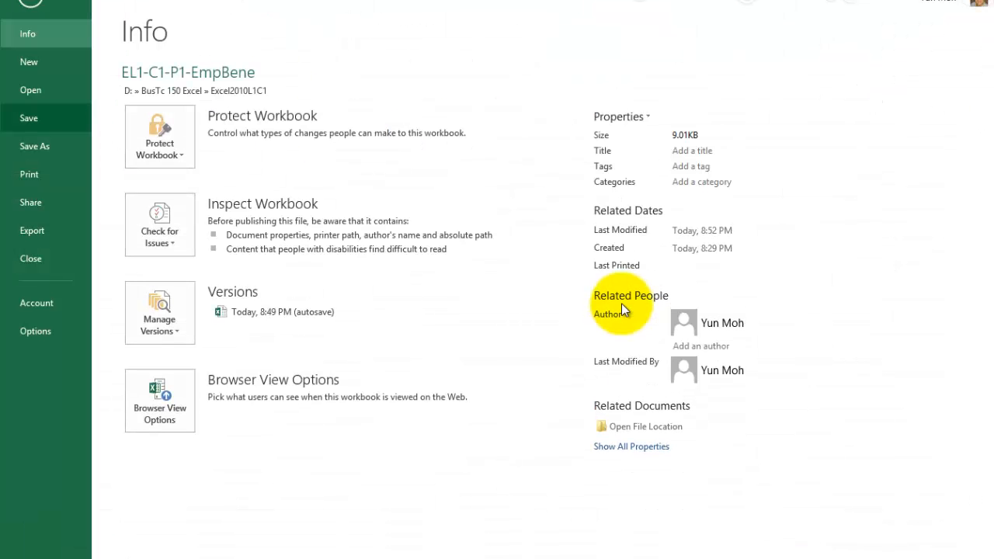
{"action": "key", "text": "Down"}
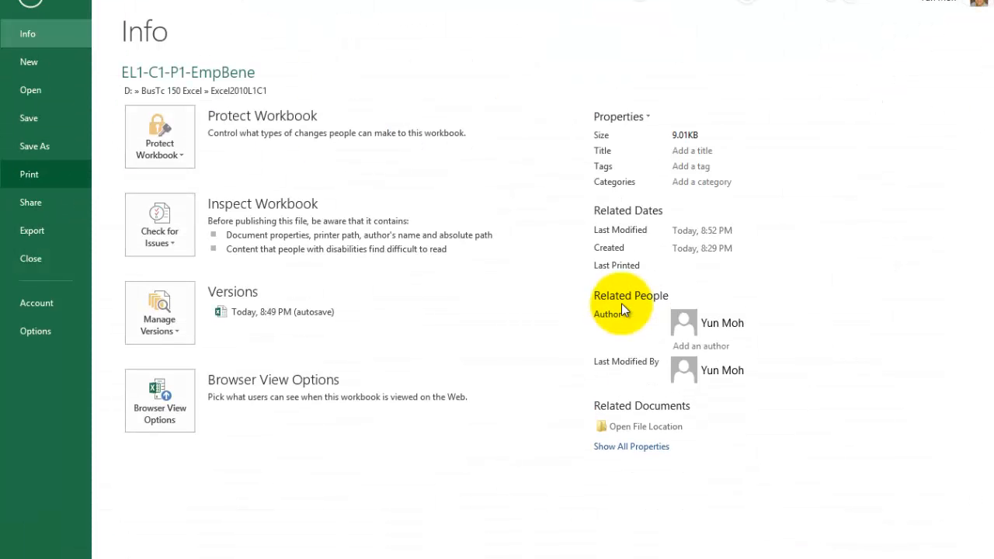
{"action": "key", "text": "Return"}
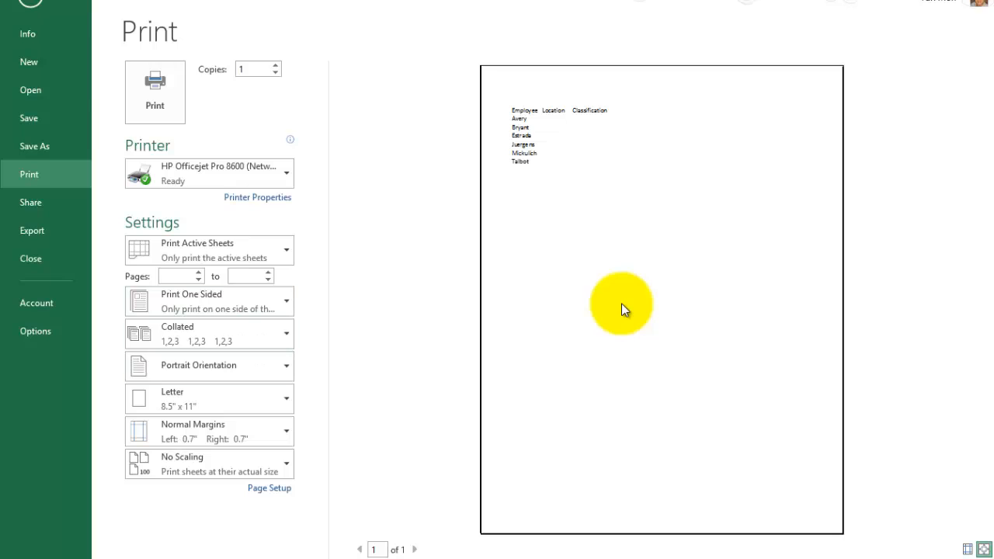
{"action": "key", "text": "Tab"}
{"action": "key", "text": "Tab"}
{"action": "key", "text": "Tab"}
{"action": "key", "text": "Tab"}
{"action": "key", "text": "Tab"}
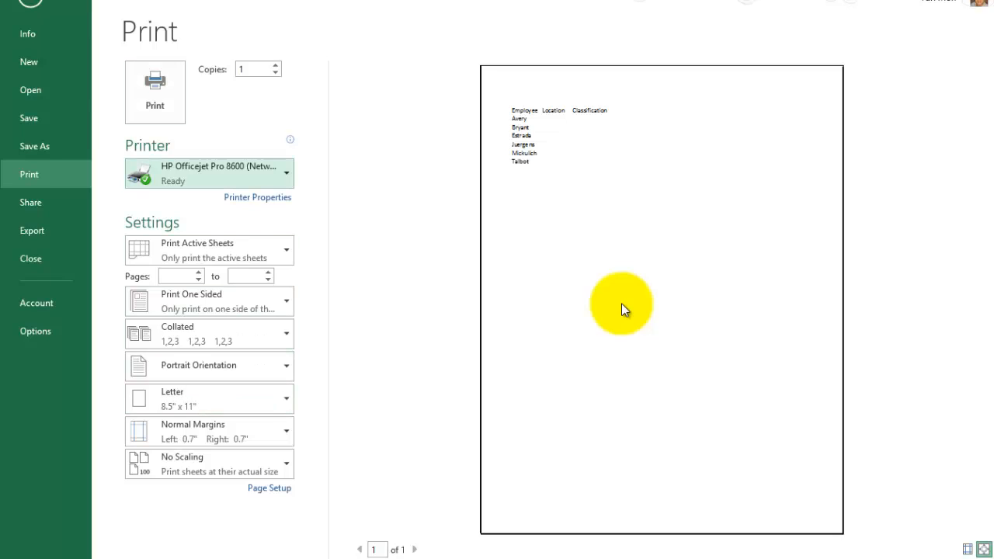
{"action": "key", "text": "Tab"}
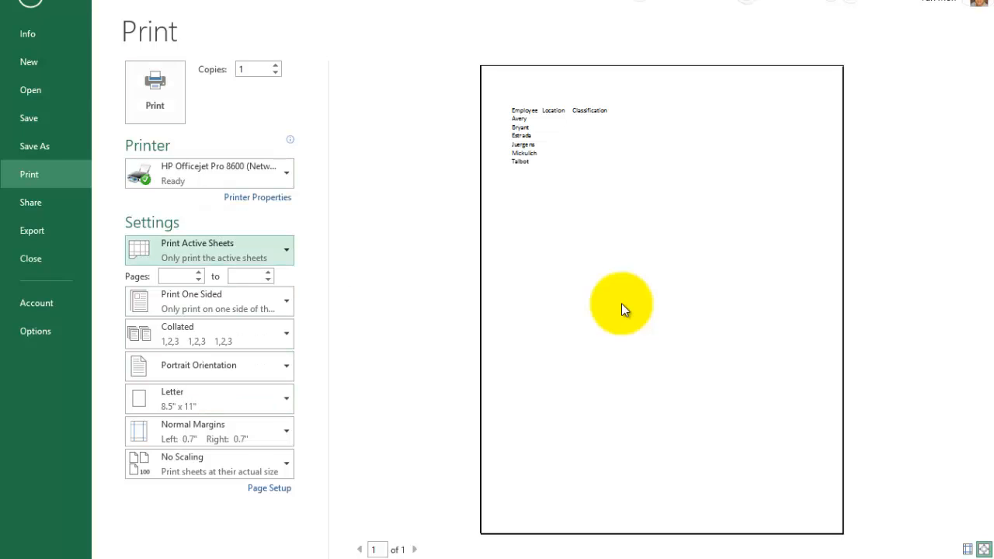
{"action": "key", "text": "Tab"}
{"action": "key", "text": "Tab"}
{"action": "key", "text": "Tab"}
{"action": "key", "text": "Tab"}
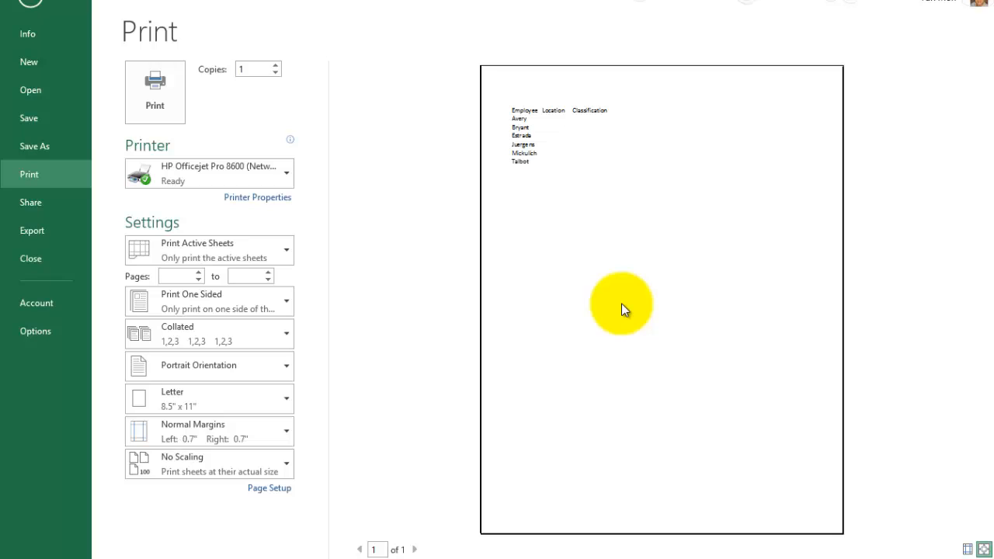
{"action": "key", "text": "Escape"}
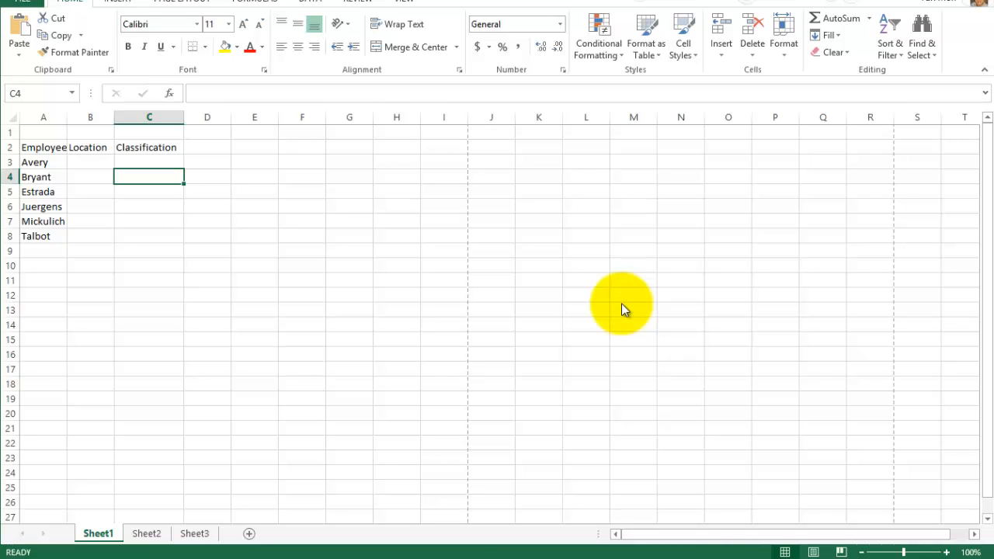
- Preview the employee sheet's printed page once more and return to the worksheet
{"action": "key", "text": "alt+f"}
{"action": "key", "text": "Down"}
{"action": "key", "text": "Down"}
{"action": "key", "text": "Down"}
{"action": "key", "text": "Down"}
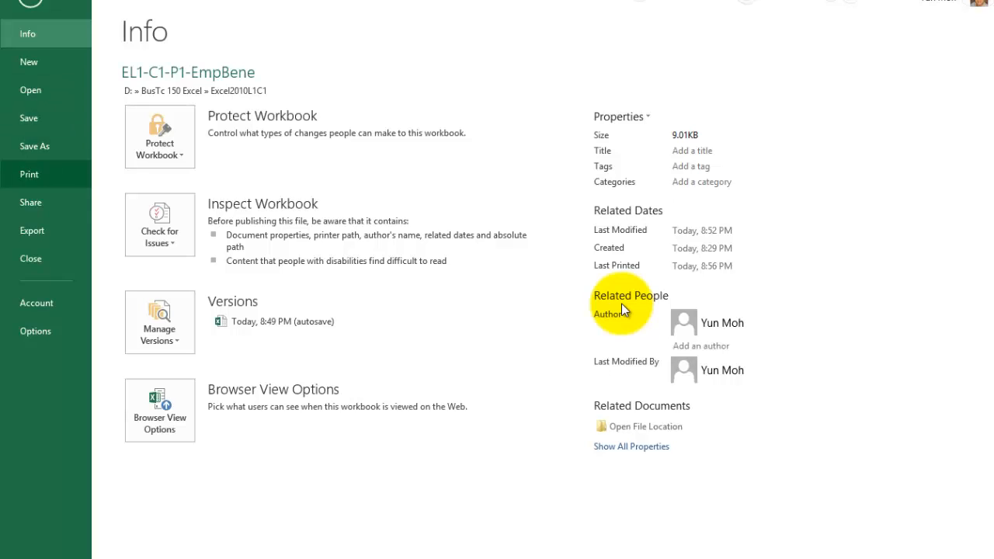
{"action": "key", "text": "Return"}
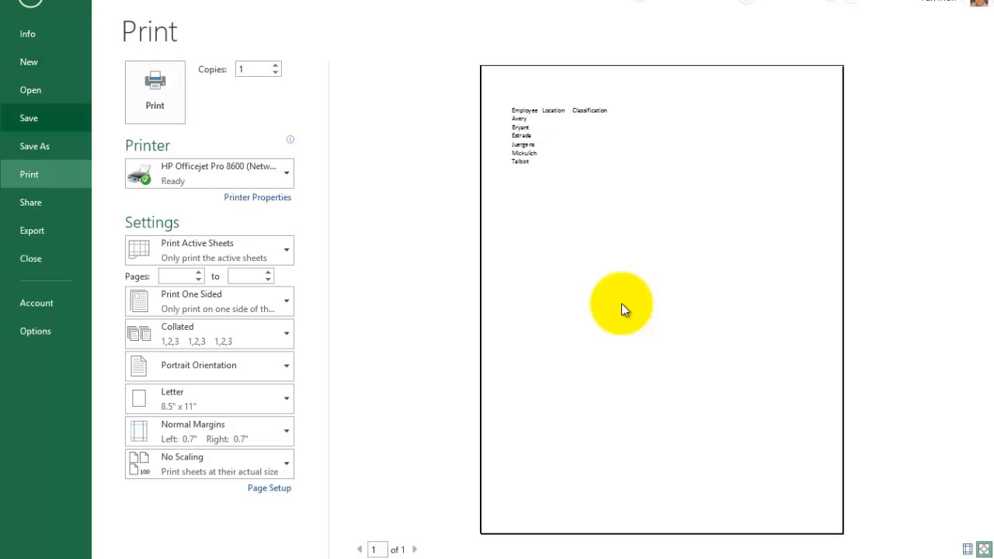
{"action": "key", "text": "Escape"}
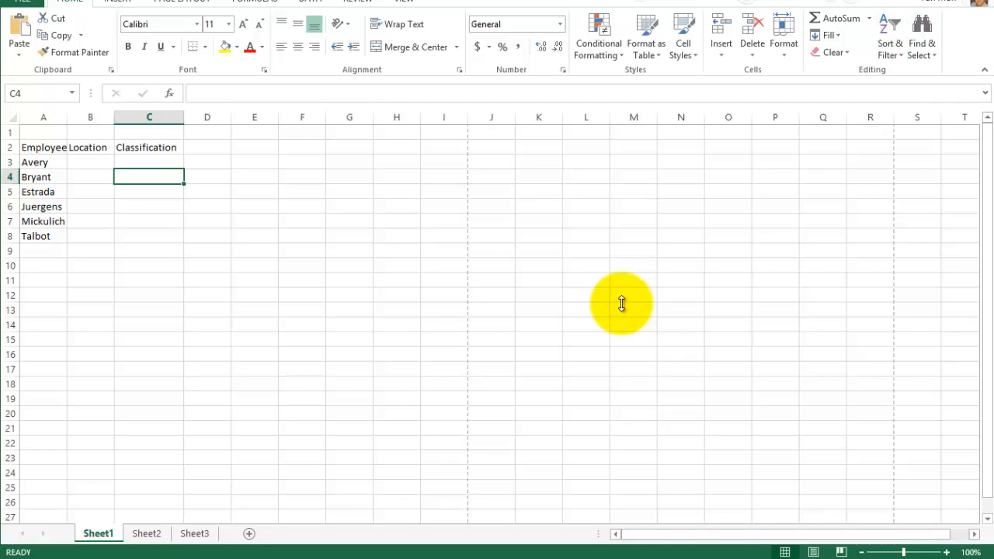
- Examine the file-management commands for saving, printing and closing the workbook, and return to the worksheet
{"action": "key", "text": "alt+f"}
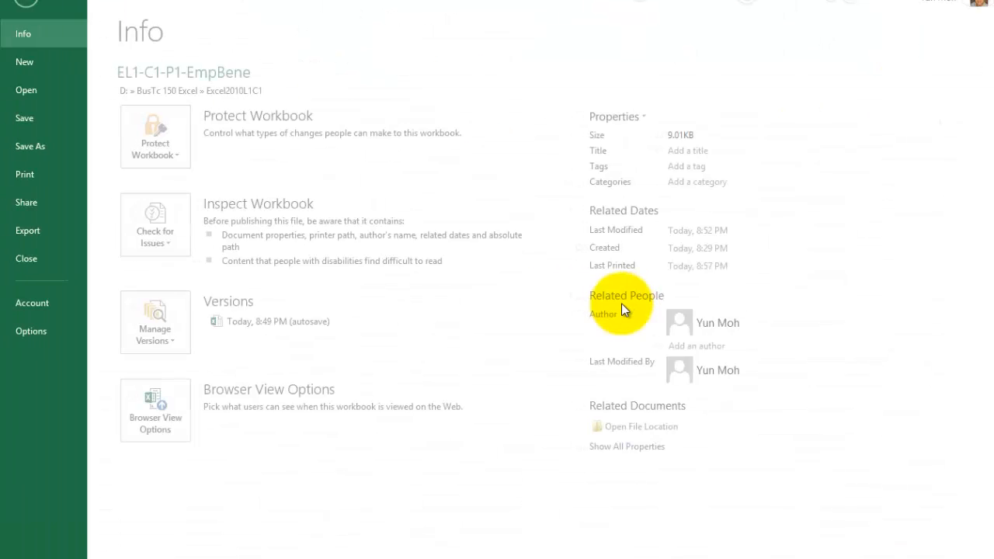
{"action": "key", "text": "Up"}
{"action": "key", "text": "Up"}
{"action": "key", "text": "Up"}
{"action": "key", "text": "Up"}
{"action": "key", "text": "Up"}
{"action": "key", "text": "Up"}
{"action": "key", "text": "Up"}
{"action": "key", "text": "Up"}
{"action": "key", "text": "Up"}
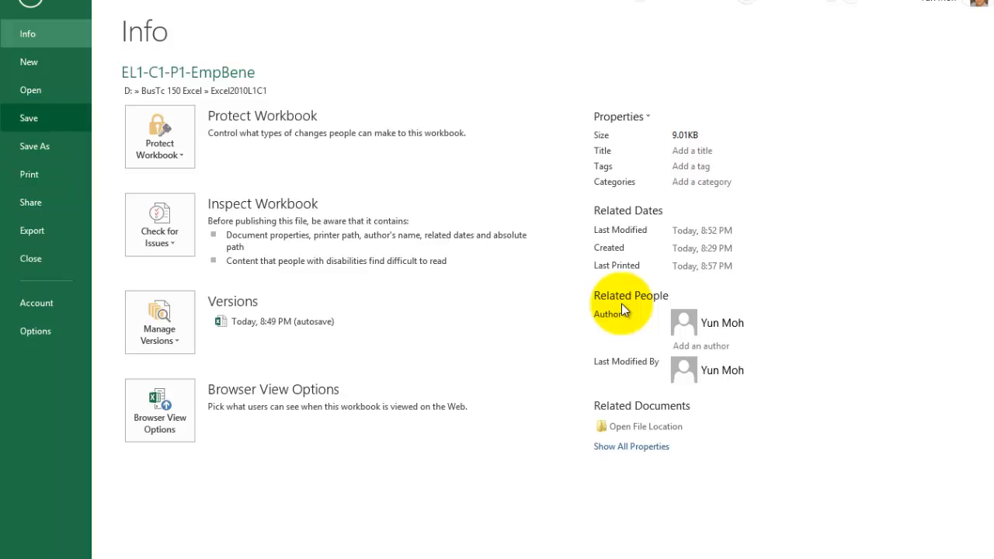
{"action": "key", "text": "Down"}
{"action": "key", "text": "Down"}
{"action": "key", "text": "Down"}
{"action": "key", "text": "Down"}
{"action": "key", "text": "Down"}
{"action": "key", "text": "Down"}
{"action": "key", "text": "Down"}
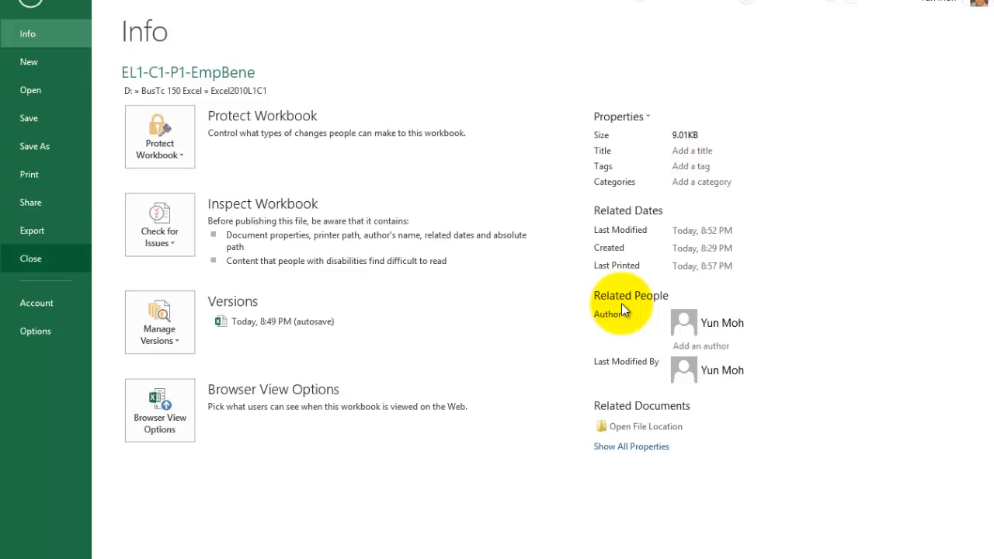
{"action": "key", "text": "Up"}
{"action": "key", "text": "Escape"}
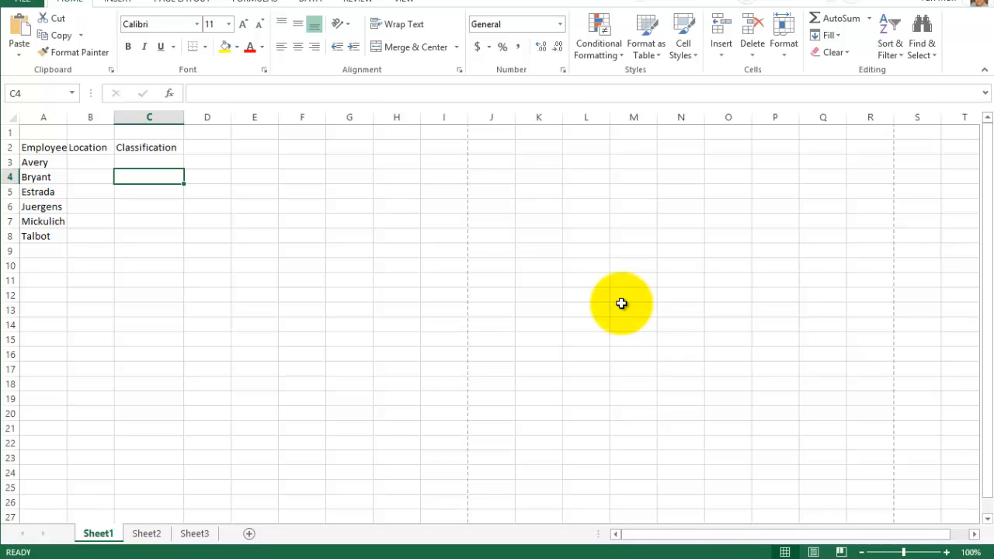
- Switch to the Word document and write Nike followed by a copyright symbol below the Project 1a-1c heading
{"action": "key", "text": "alt+Tab"}
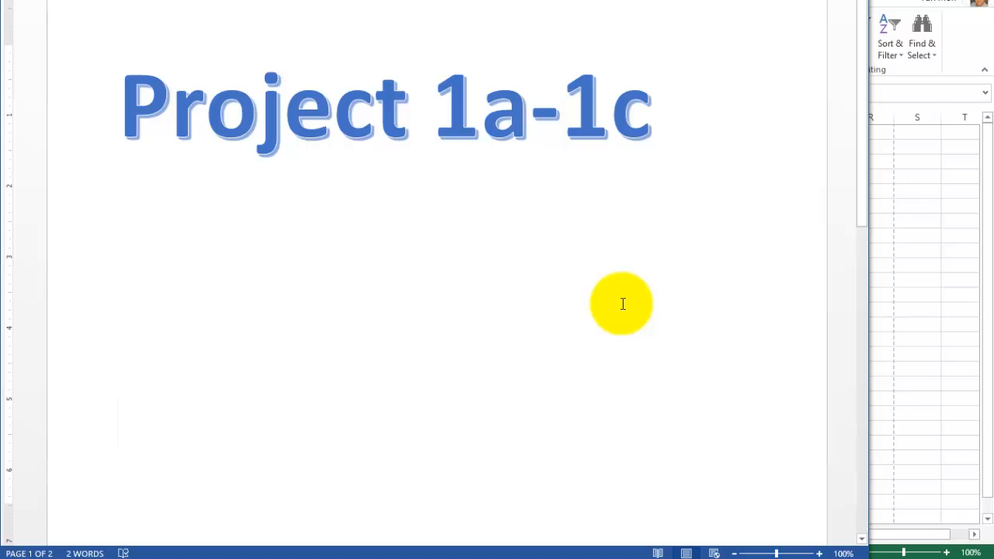
{"action": "type", "text": "Nike"}
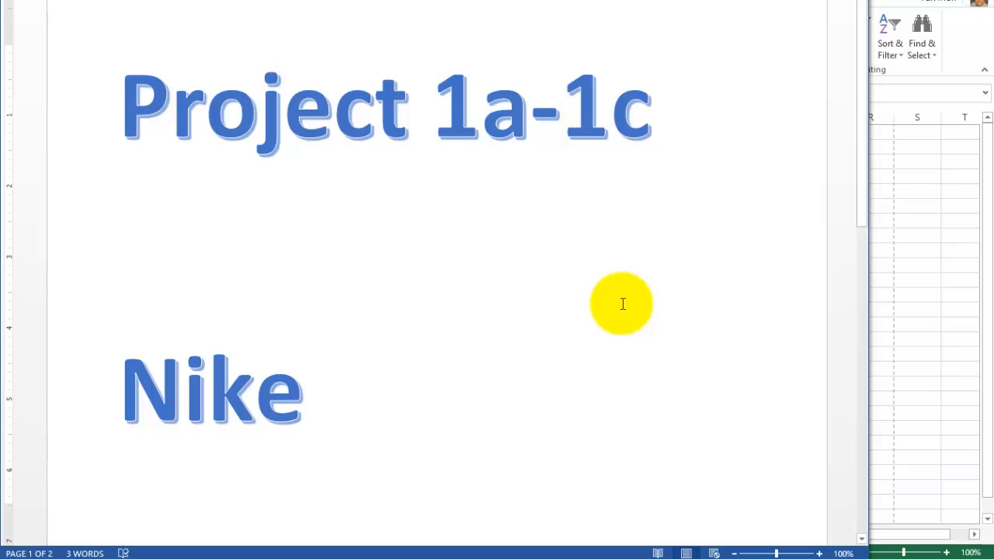
{"action": "key", "text": "alt+n"}
{"action": "key", "text": "u"}
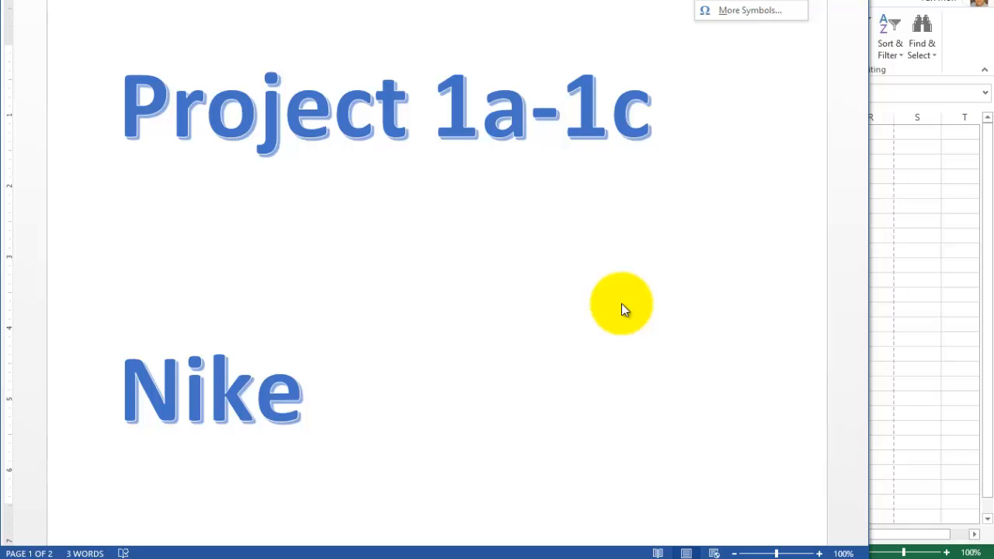
{"action": "left_click", "coordinate": [623, 304]}
{"action": "key", "text": "ctrl+alt+c"}
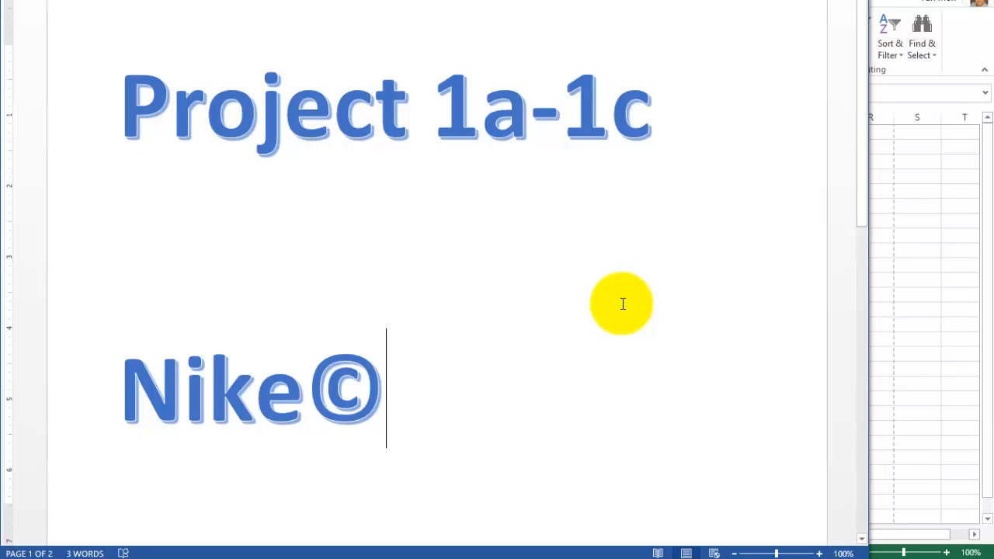
- Delete the copyright symbol that follows Nike below the Project 1a-1c heading
{"action": "key", "text": "shift+Left"}
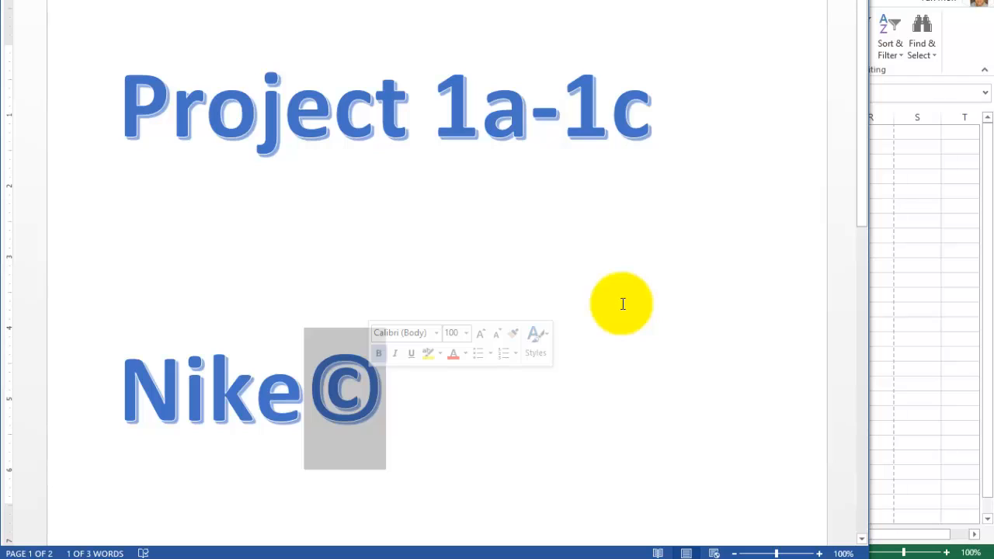
{"action": "key", "text": "Right"}
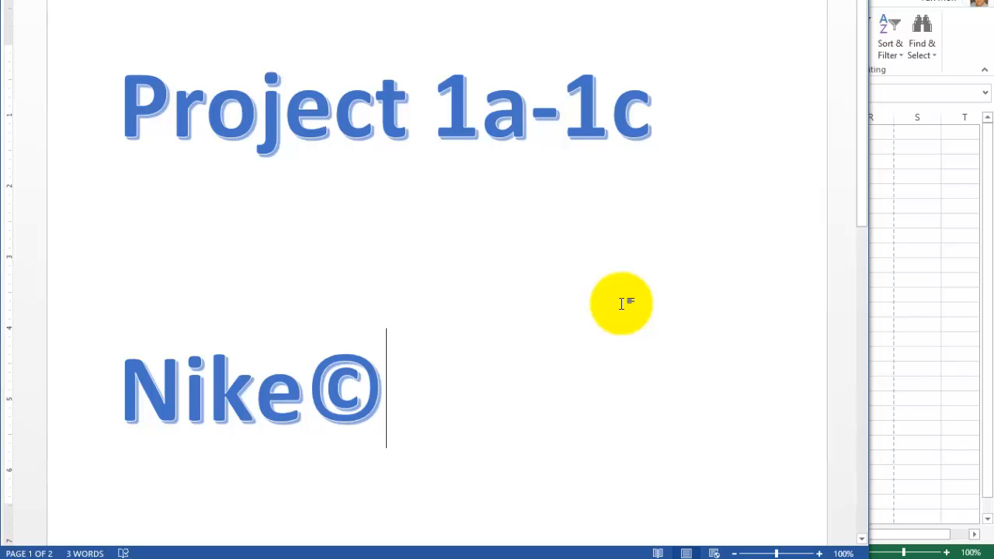
{"action": "key", "text": "BackSpace"}
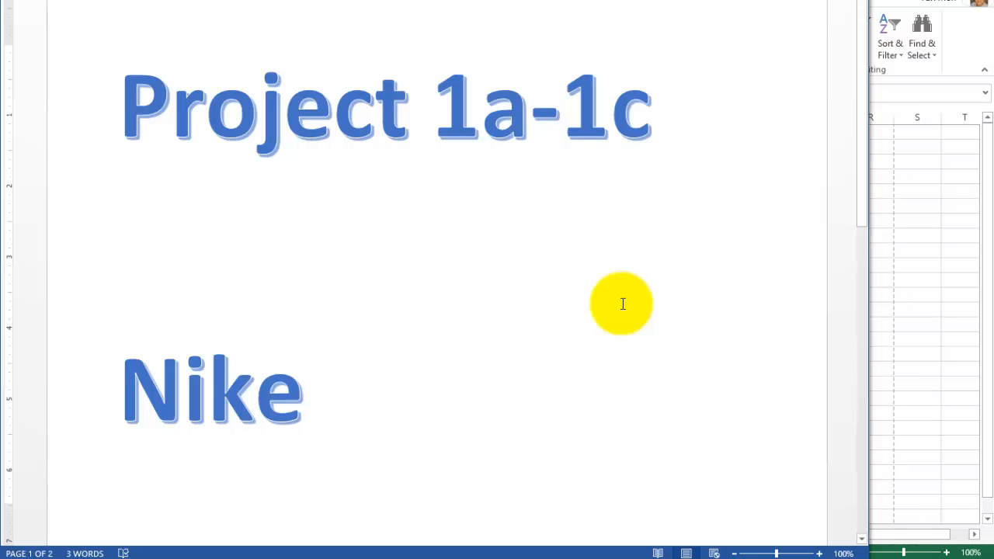
- Insert the Registered Sign from the recently used symbols directly after Nike and close the Symbol dialog
{"action": "key", "text": "alt+n"}
{"action": "key", "text": "u"}
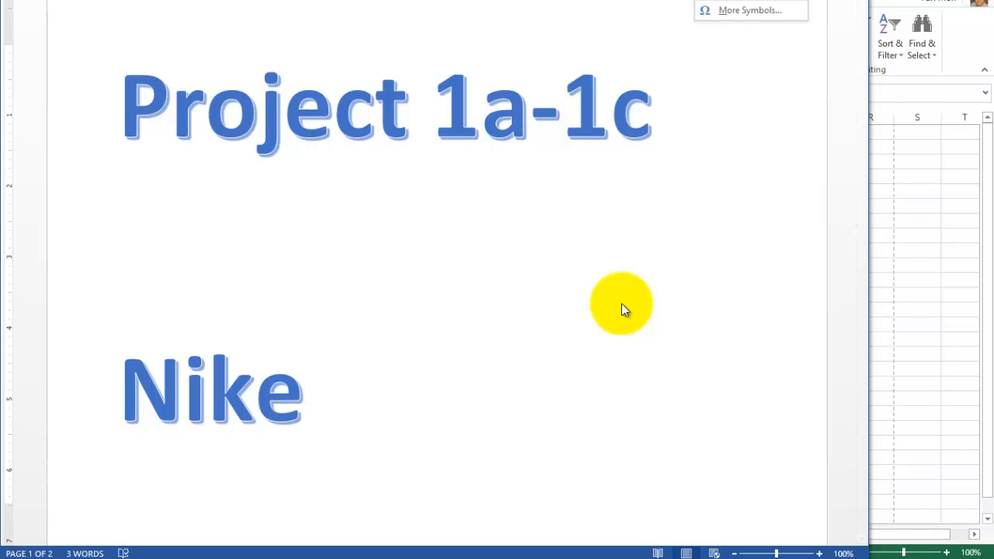
{"action": "key", "text": "m"}
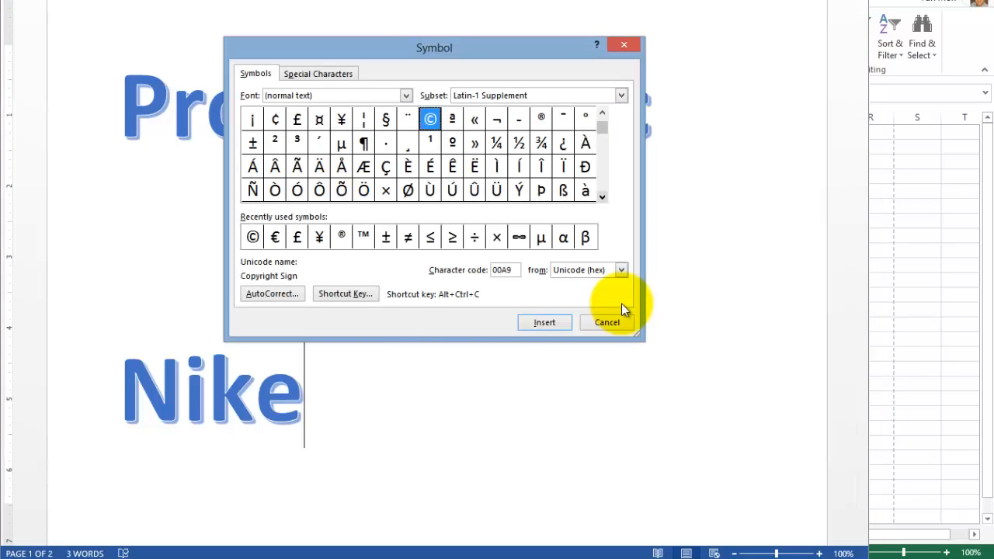
{"action": "key", "text": "alt+r"}
{"action": "key", "text": "Right"}
{"action": "key", "text": "Right"}
{"action": "key", "text": "Right"}
{"action": "key", "text": "Right"}
{"action": "key", "text": "alt+i"}
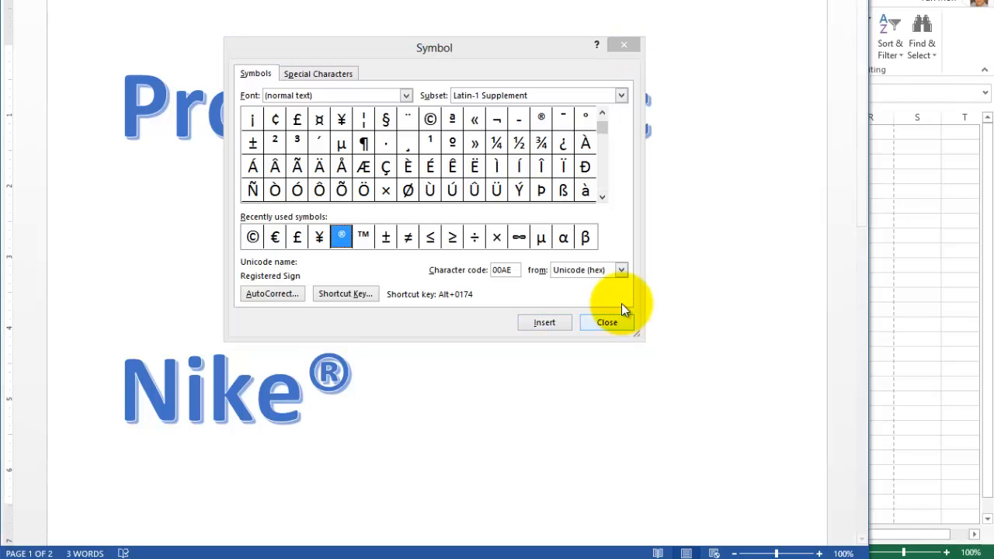
{"action": "key", "text": "Escape"}
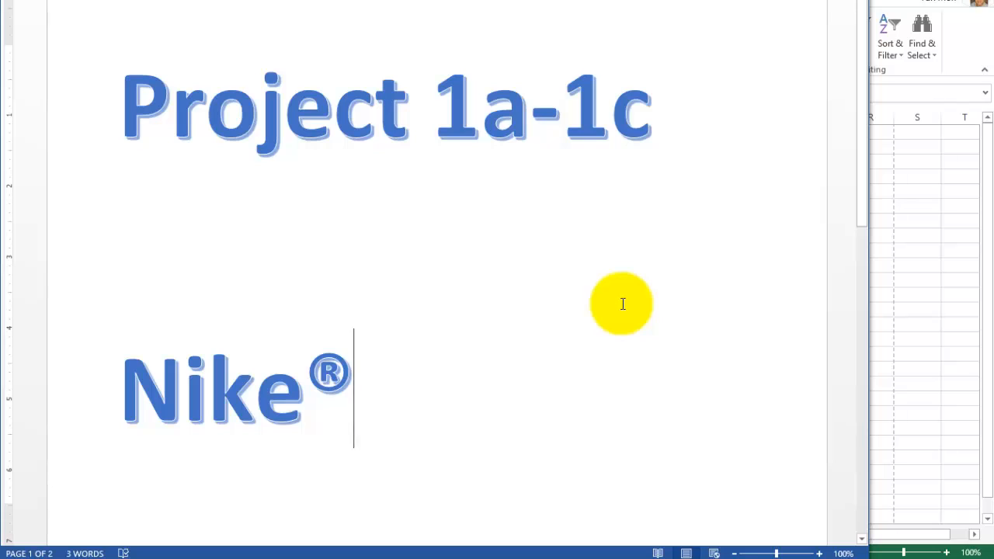
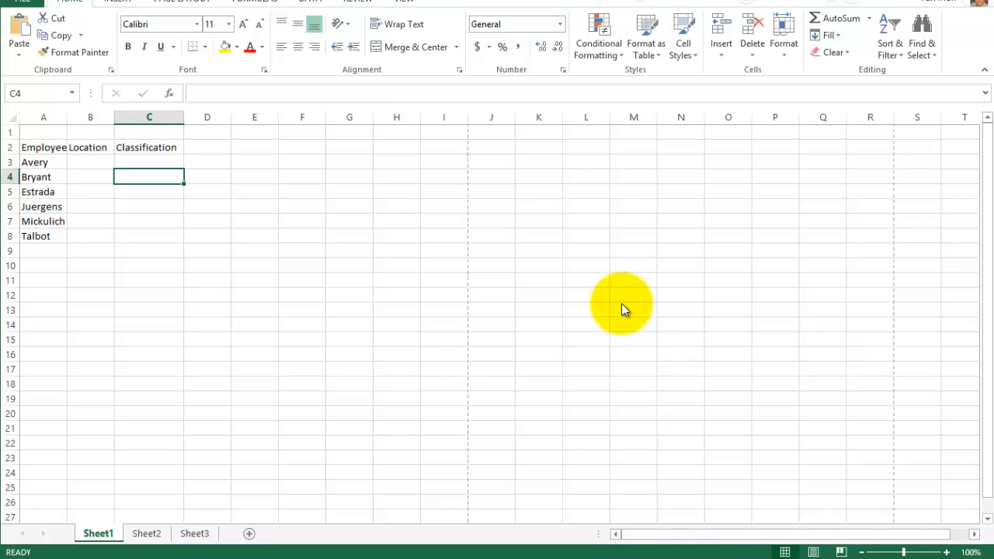
- Select cell A1, open the Excel Options dialog and look through its categories from General to Advanced
{"action": "key", "text": "ctrl+Home"}
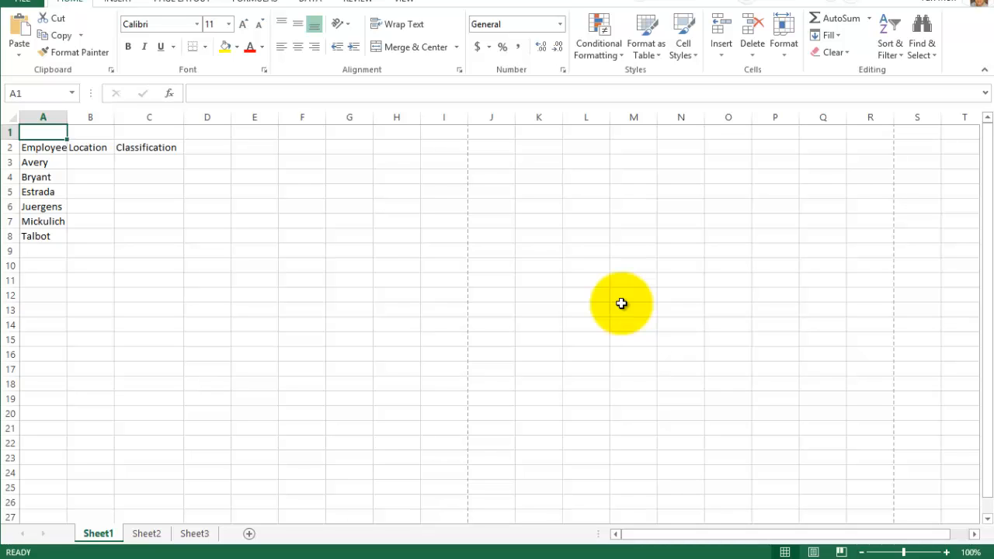
{"action": "key", "text": "alt+f"}
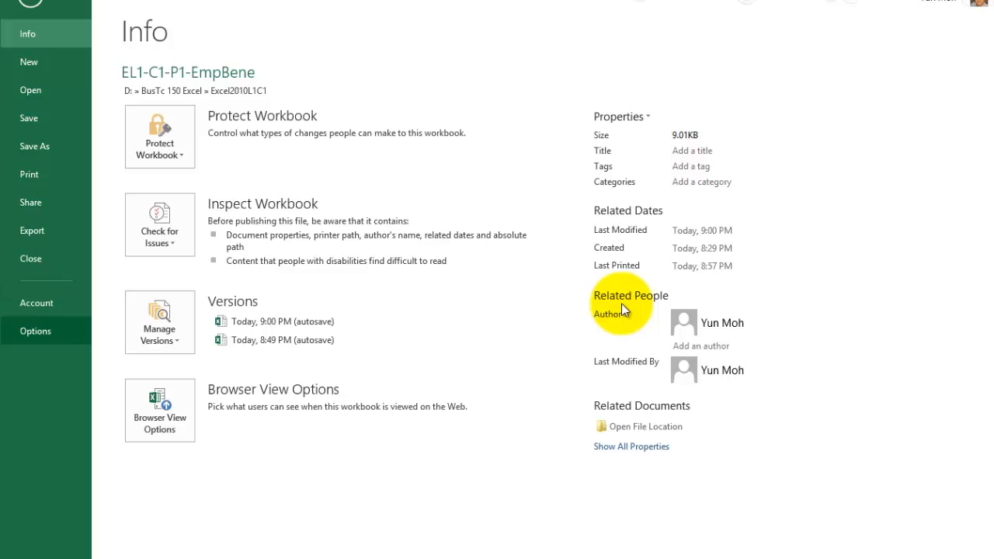
{"action": "key", "text": "Return"}
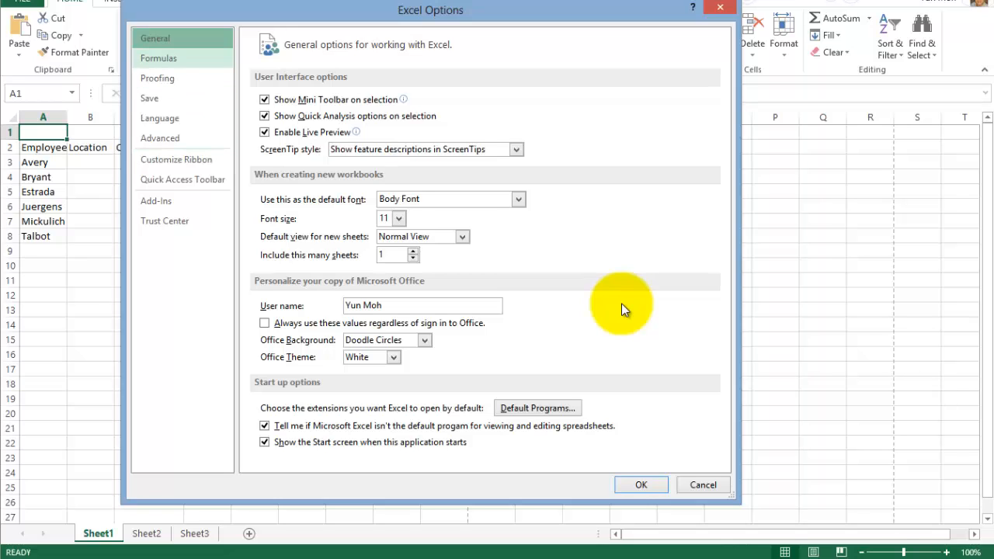
{"action": "key", "text": "Down"}
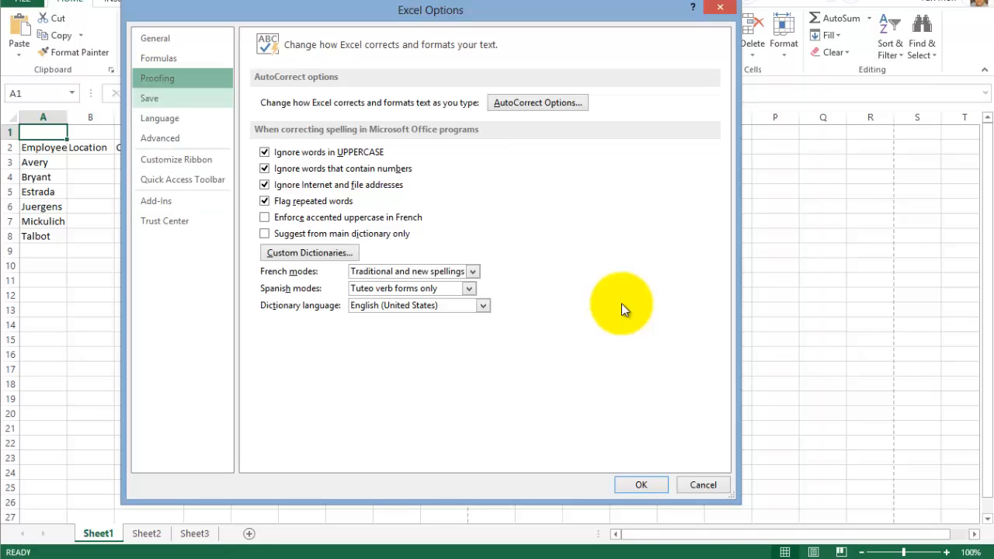
{"action": "key", "text": "Down"}
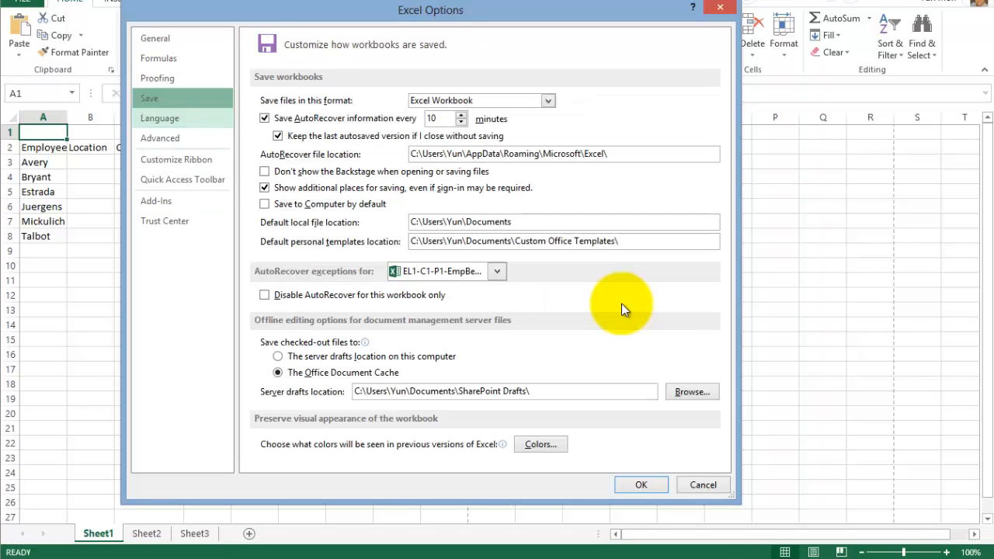
{"action": "key", "text": "Down"}
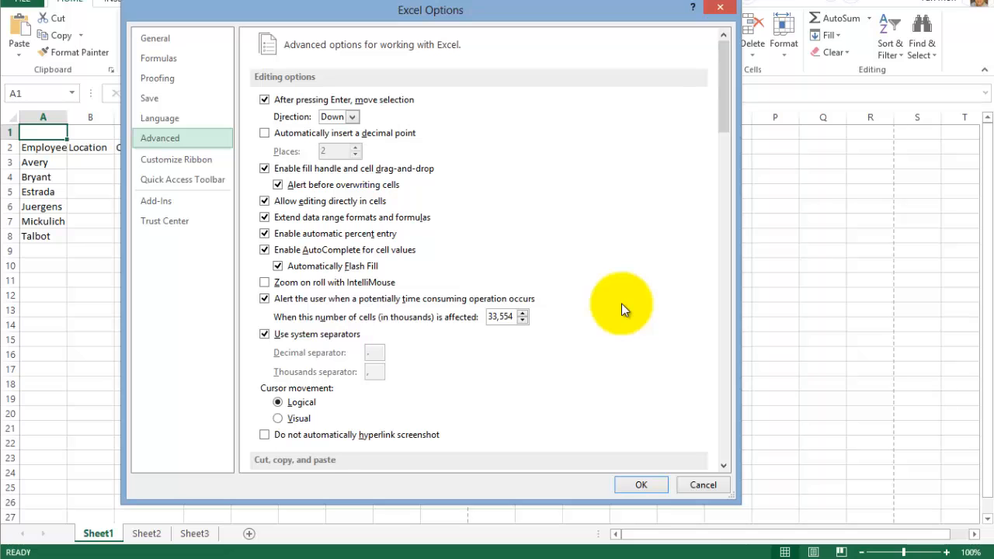
- Look through the Advanced options, open the custom lists used for sorts and fill sequences, and close them
{"action": "scroll", "coordinate": [621, 309], "scroll_direction": "down", "scroll_amount": 6}
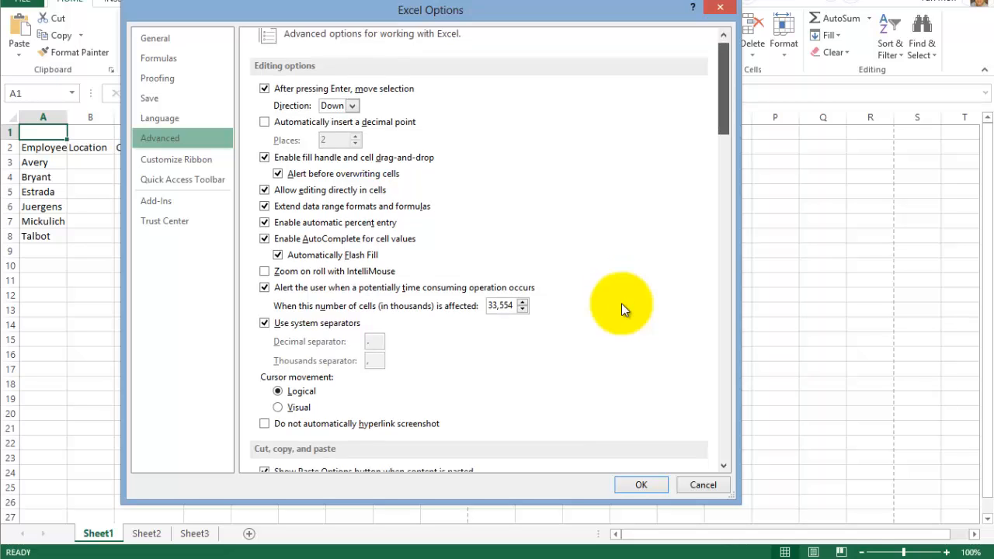
{"action": "scroll", "coordinate": [621, 310], "scroll_direction": "down", "scroll_amount": 1}
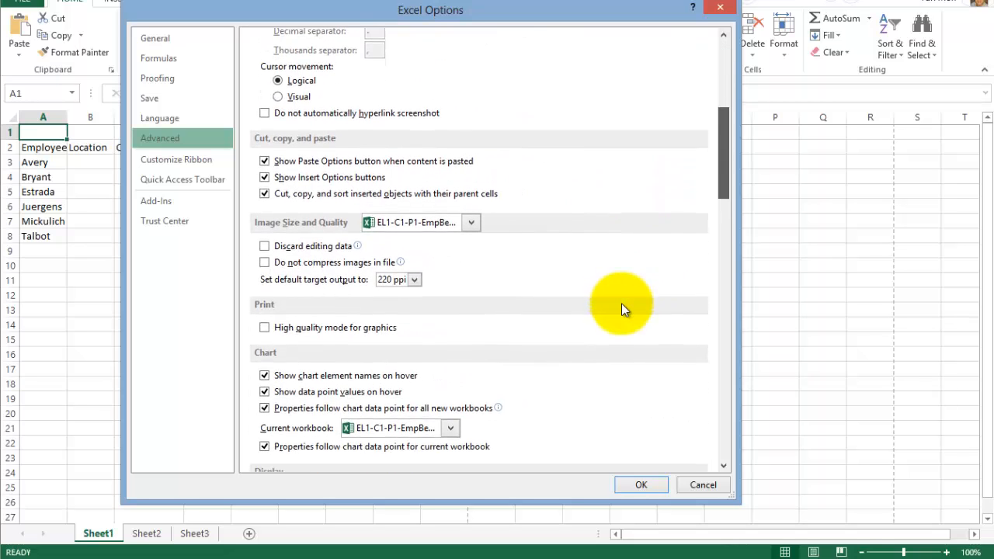
{"action": "scroll", "coordinate": [621, 309], "scroll_direction": "down", "scroll_amount": 3}
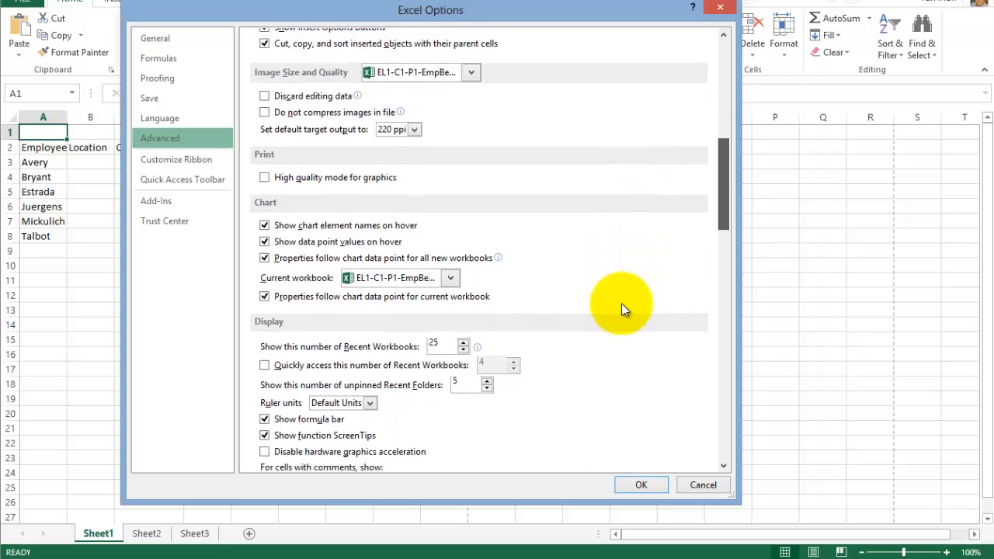
{"action": "scroll", "coordinate": [621, 309], "scroll_direction": "down", "scroll_amount": 6}
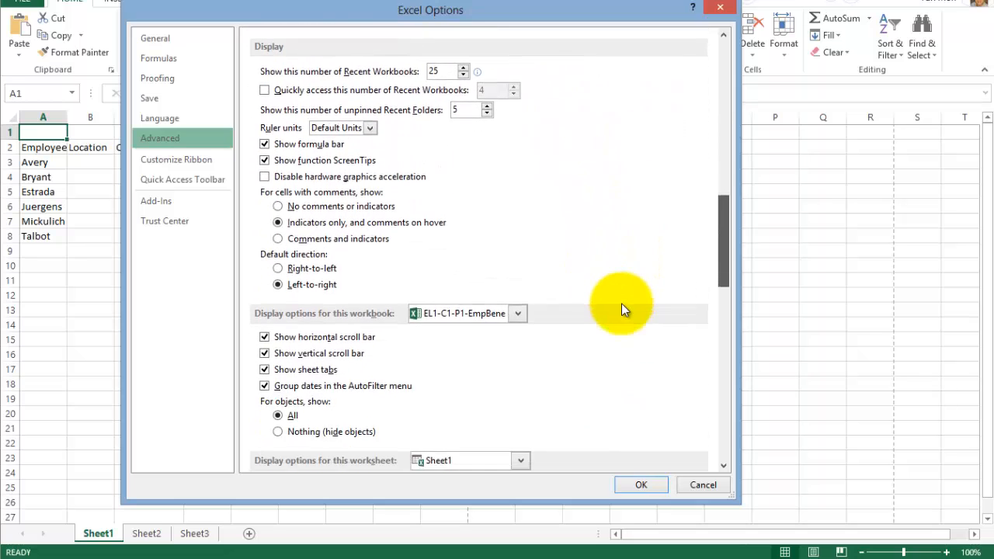
{"action": "scroll", "coordinate": [621, 309], "scroll_direction": "down", "scroll_amount": 8}
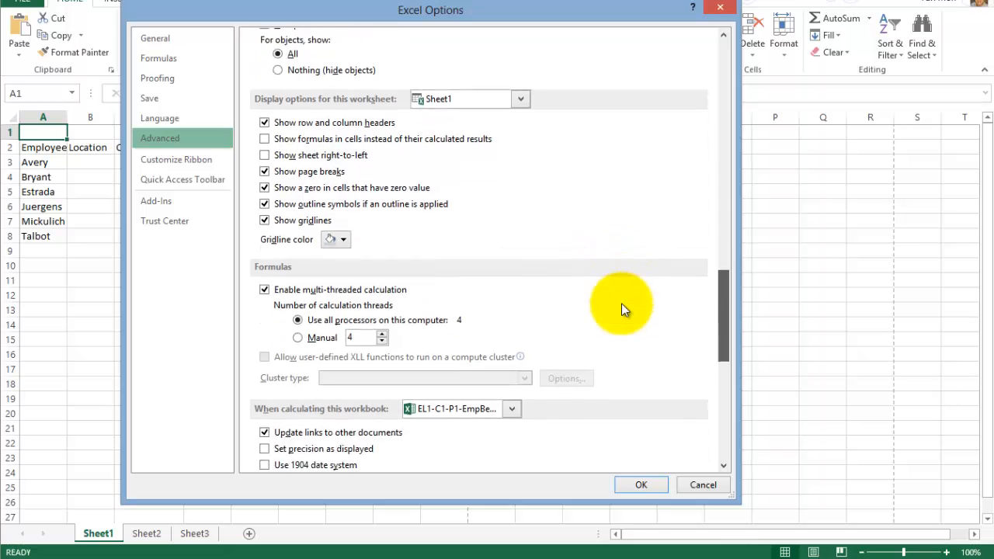
{"action": "scroll", "coordinate": [621, 309], "scroll_direction": "down", "scroll_amount": 6}
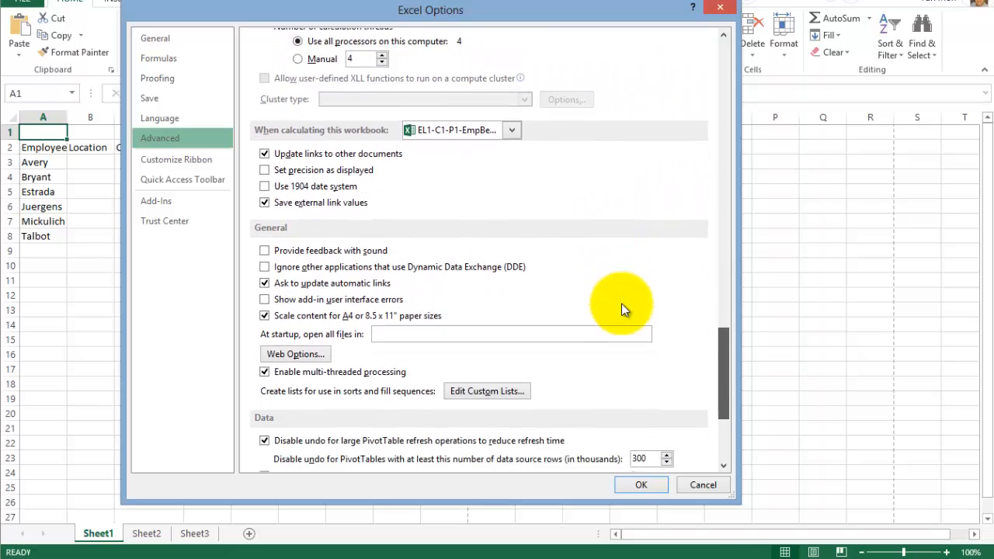
{"action": "scroll", "coordinate": [621, 309], "scroll_direction": "down", "scroll_amount": 4}
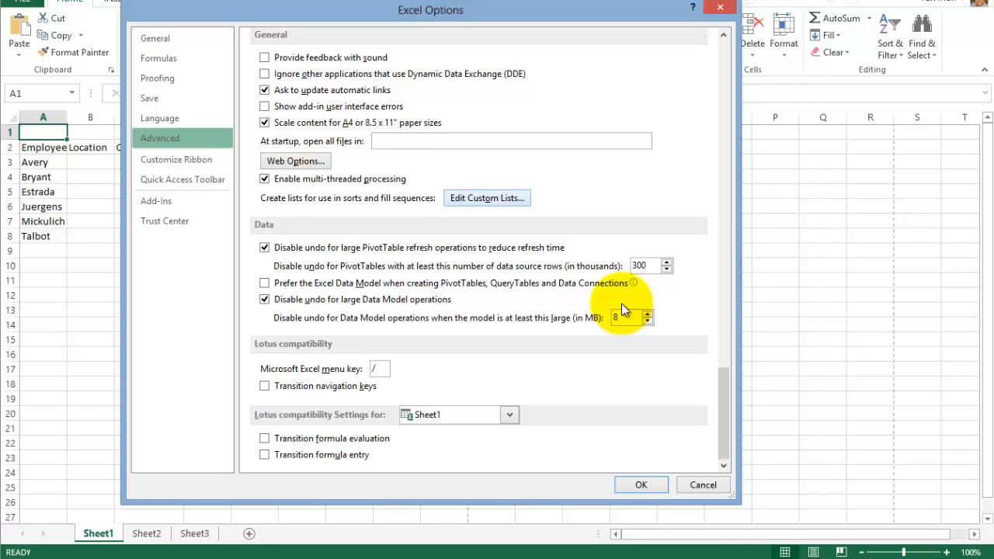
{"action": "key", "text": "alt+o"}
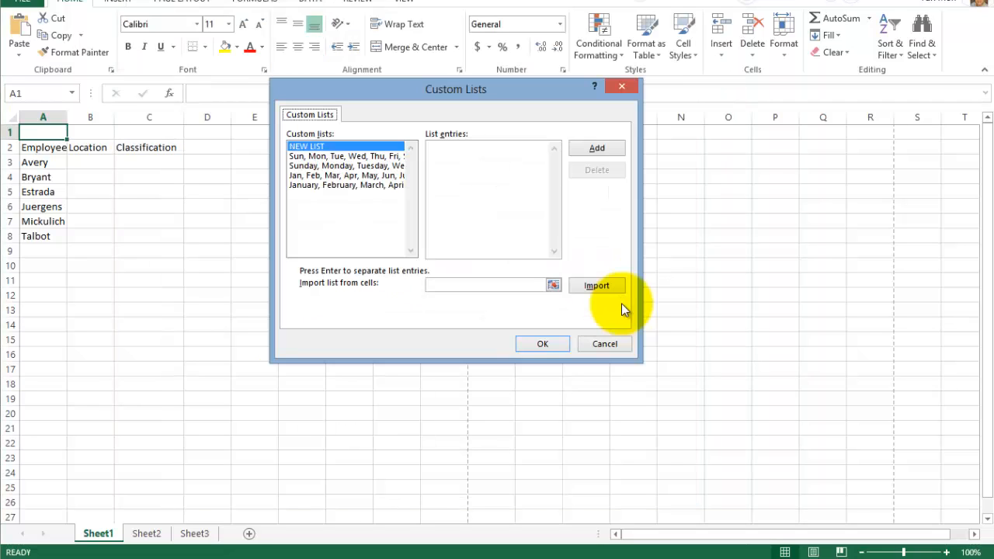
{"action": "key", "text": "Escape"}
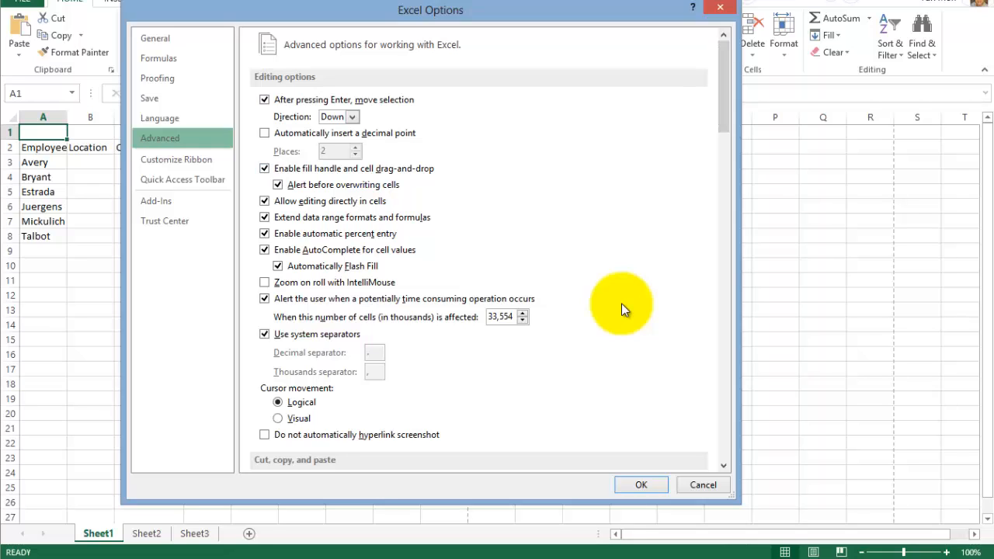
- Examine all Advanced options, from the editing settings down to the Lotus compatibility settings
{"action": "scroll", "coordinate": [621, 309], "scroll_direction": "down", "scroll_amount": 2}
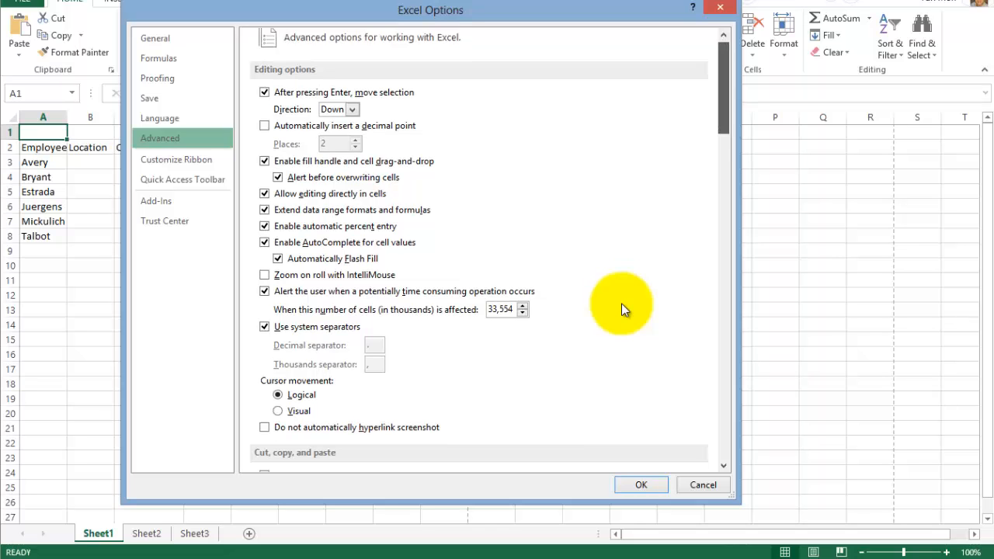
{"action": "scroll", "coordinate": [621, 309], "scroll_direction": "down", "scroll_amount": 6}
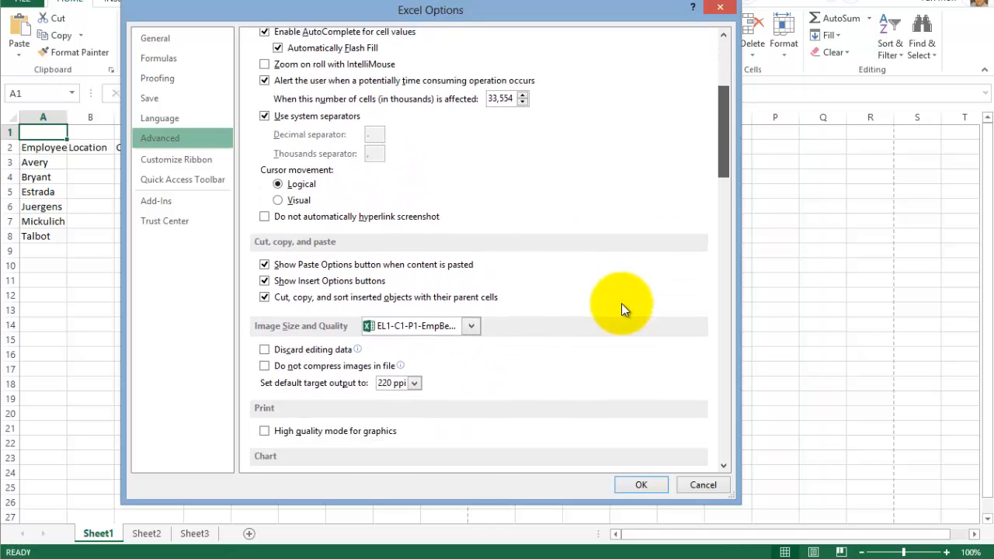
{"action": "scroll", "coordinate": [621, 309], "scroll_direction": "down", "scroll_amount": 3}
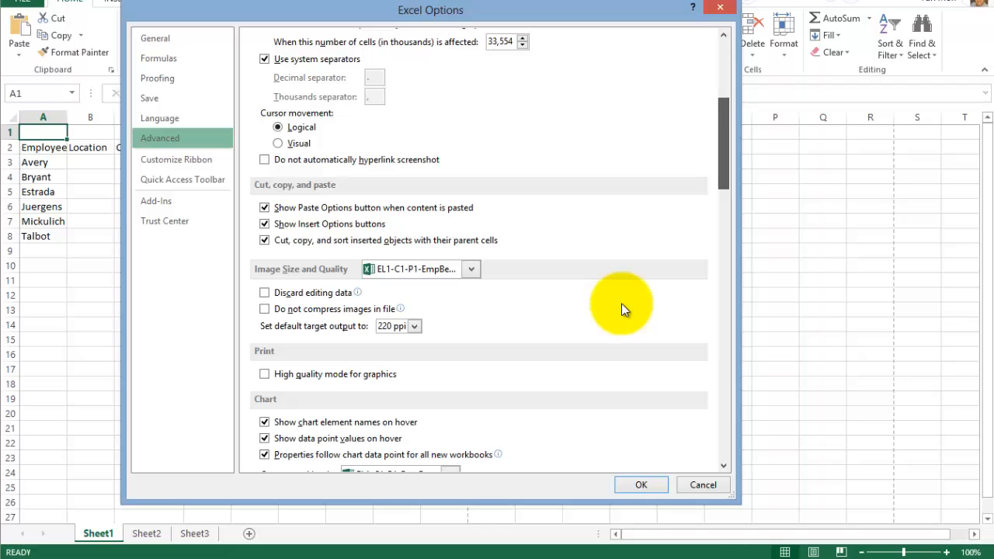
{"action": "scroll", "coordinate": [621, 309], "scroll_direction": "down", "scroll_amount": 3}
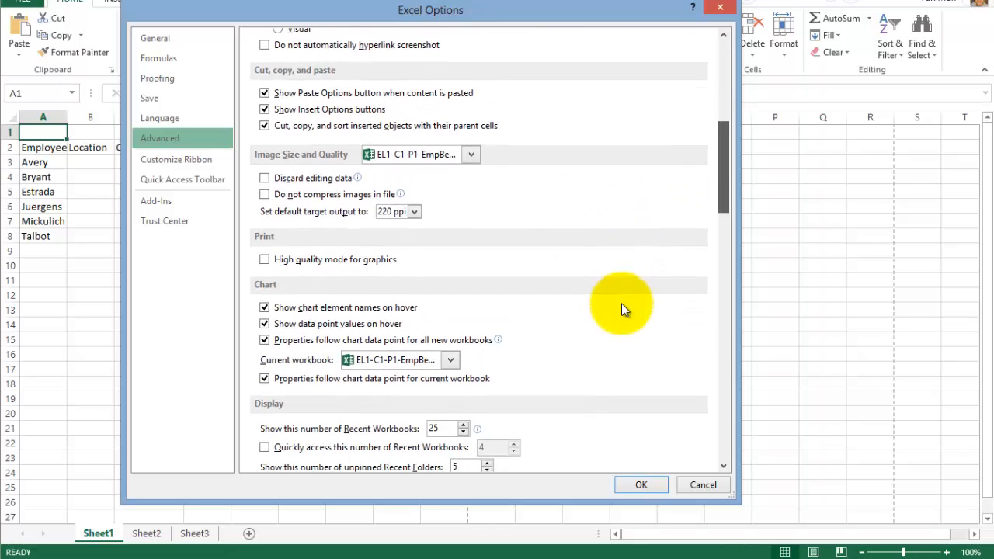
{"action": "scroll", "coordinate": [622, 309], "scroll_direction": "down", "scroll_amount": 6}
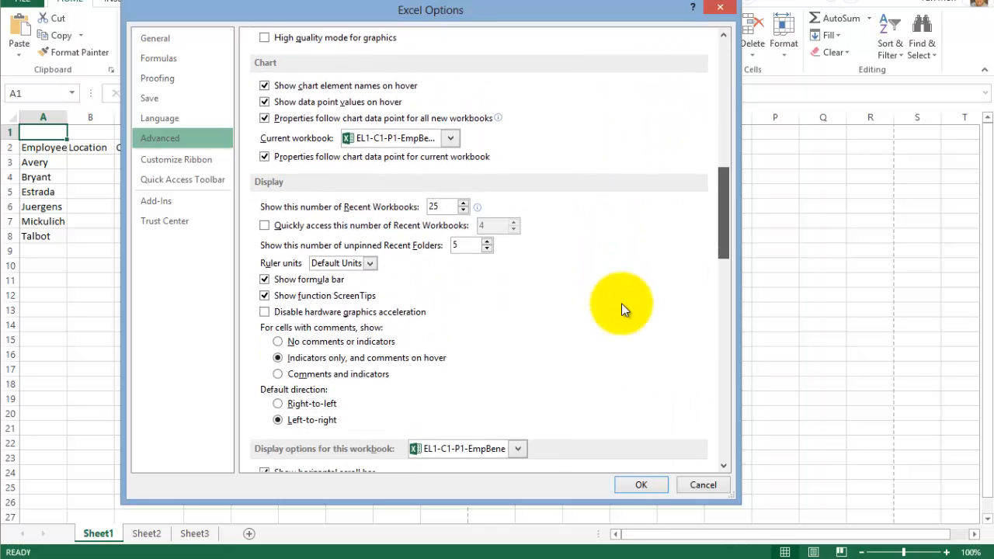
{"action": "scroll", "coordinate": [621, 309], "scroll_direction": "down", "scroll_amount": 8}
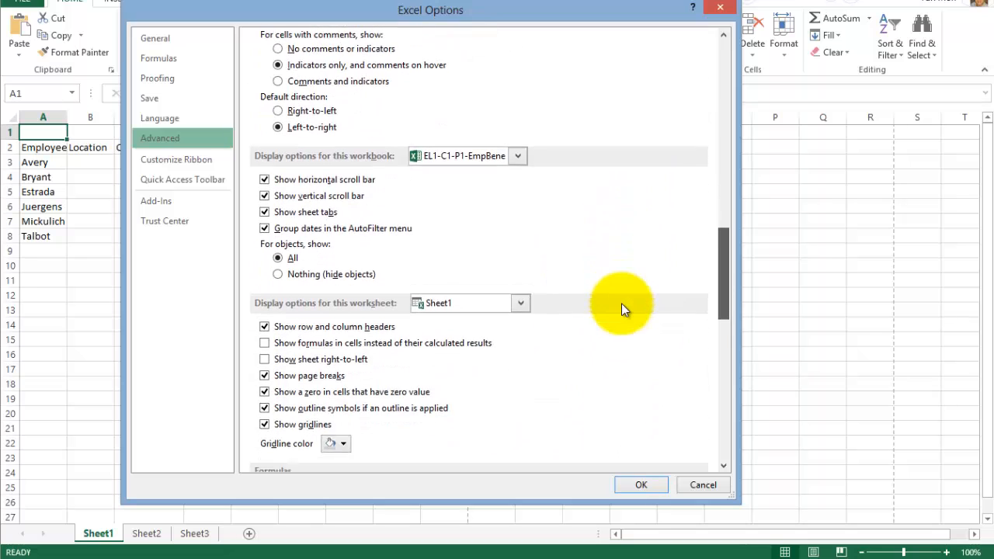
{"action": "scroll", "coordinate": [621, 310], "scroll_direction": "down", "scroll_amount": 6}
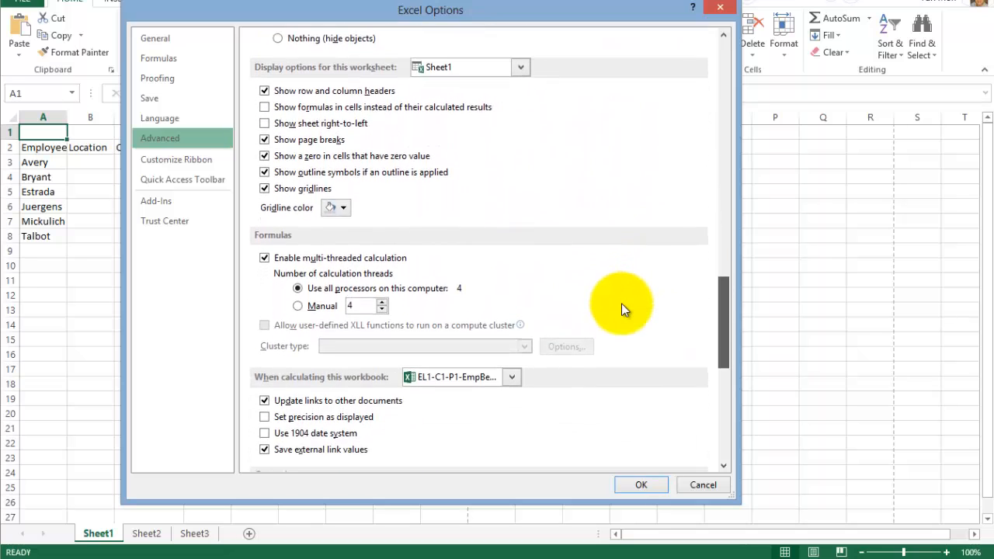
{"action": "scroll", "coordinate": [622, 309], "scroll_direction": "down", "scroll_amount": 2}
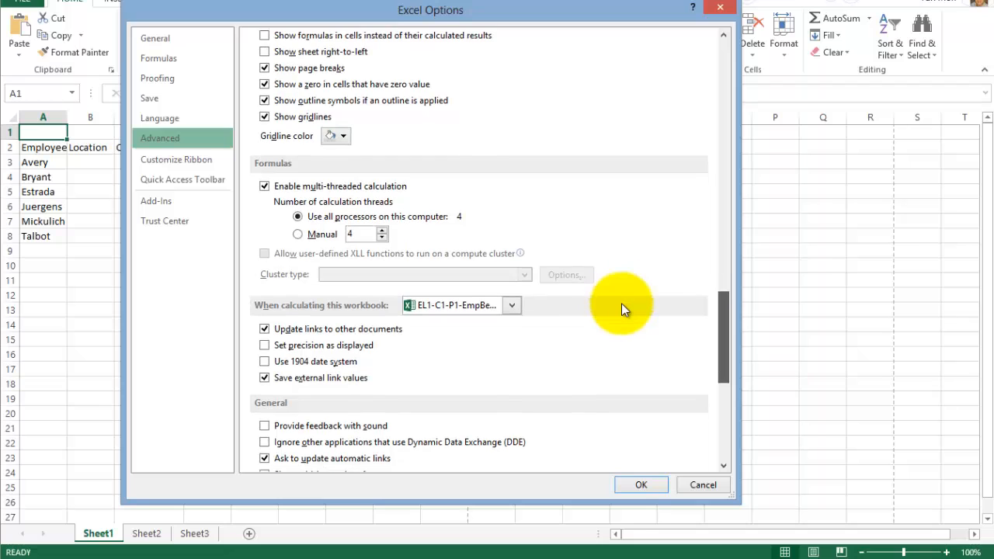
{"action": "scroll", "coordinate": [622, 309], "scroll_direction": "down", "scroll_amount": 3}
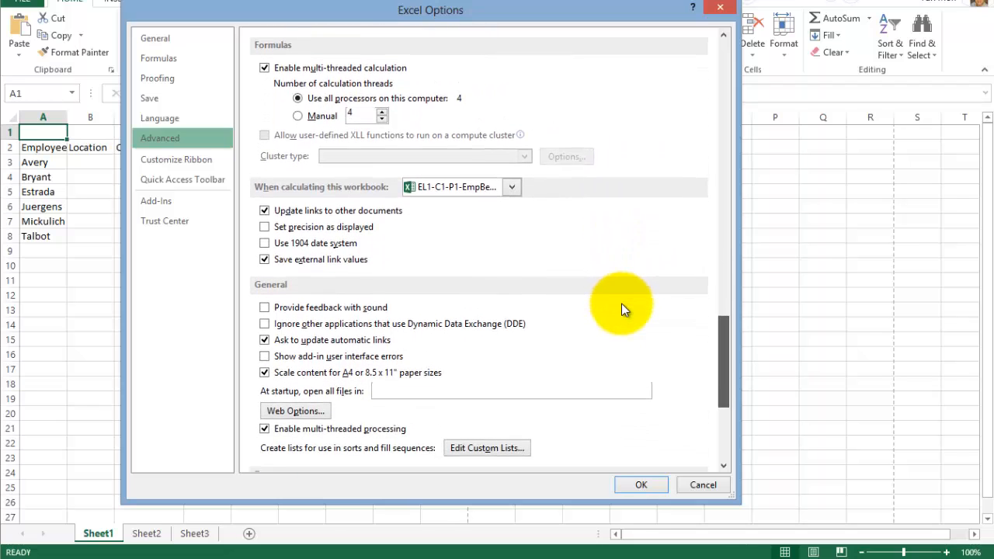
{"action": "scroll", "coordinate": [621, 309], "scroll_direction": "down", "scroll_amount": 1}
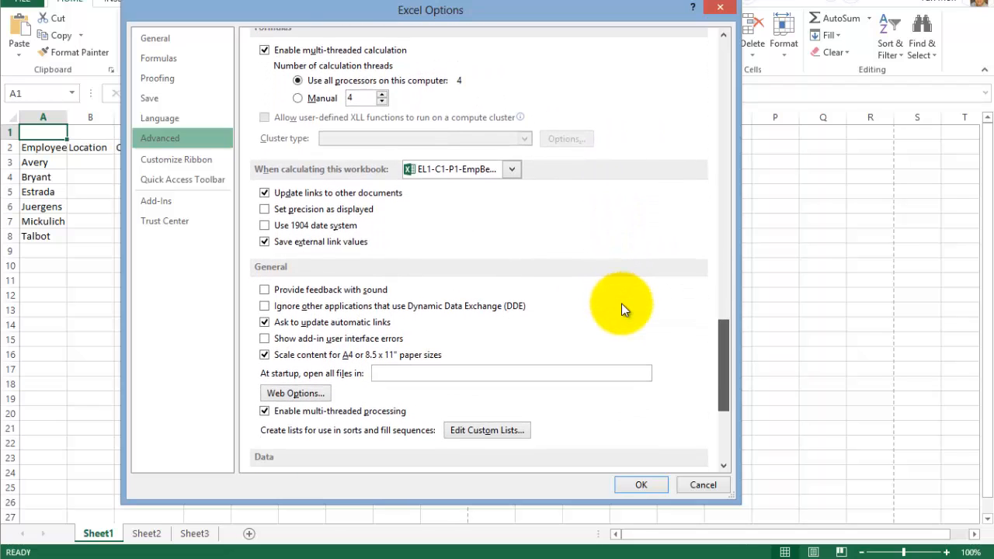
{"action": "scroll", "coordinate": [621, 309], "scroll_direction": "down", "scroll_amount": 4}
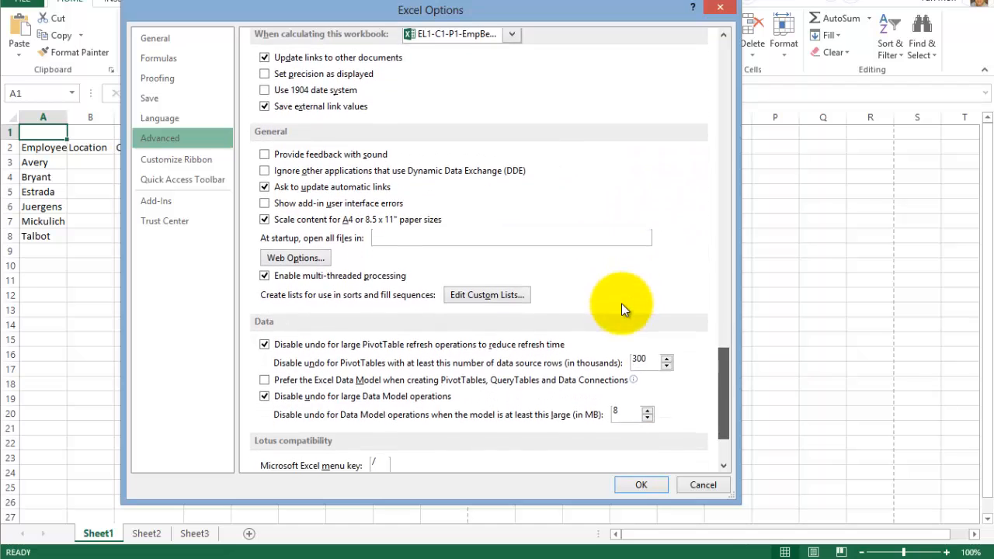
{"action": "scroll", "coordinate": [622, 309], "scroll_direction": "down", "scroll_amount": 3}
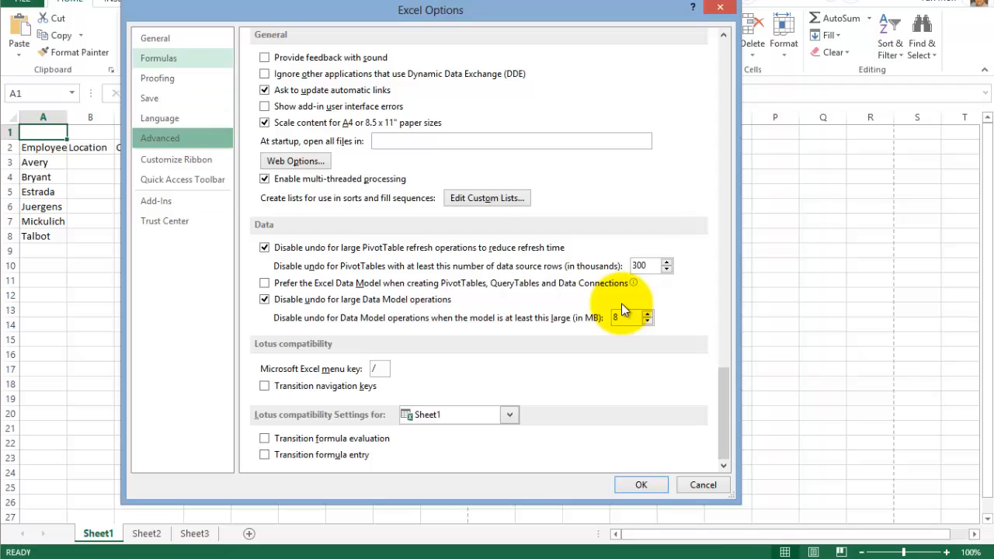
- Review the General options and the Office language preferences
{"action": "left_click", "coordinate": [156, 38]}
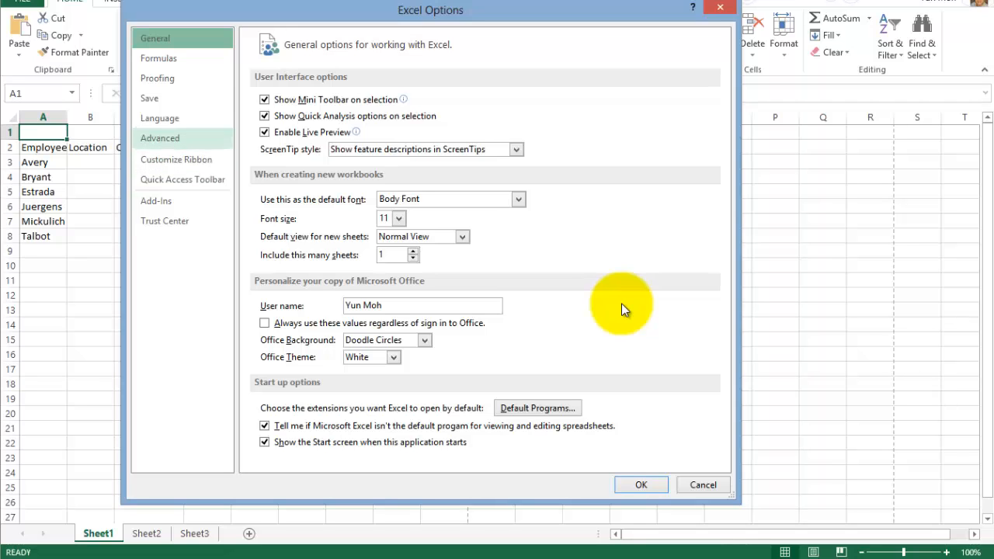
{"action": "left_click", "coordinate": [160, 118]}
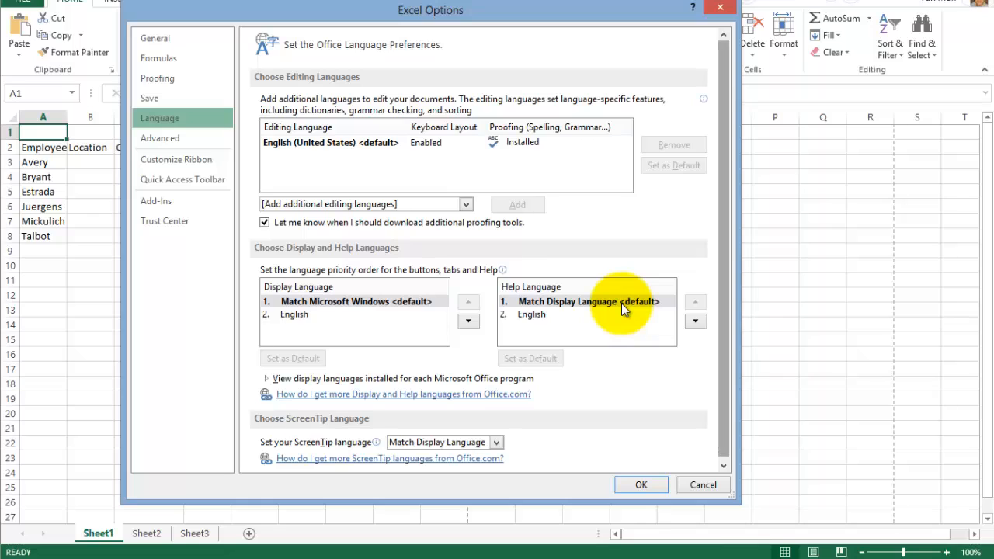
{"action": "scroll", "coordinate": [622, 309], "scroll_direction": "down", "scroll_amount": 1}
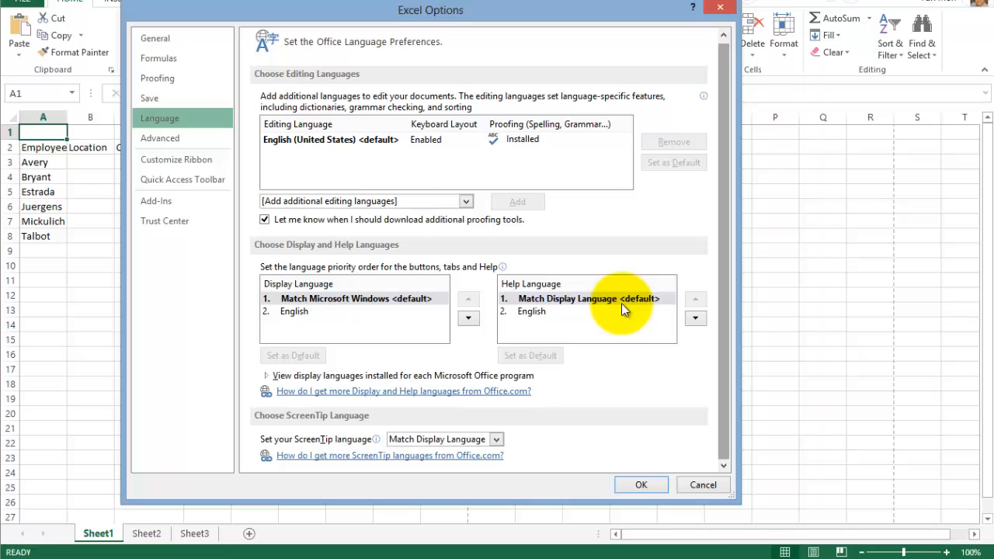
- Open the AutoCorrect options from the Proofing category and examine the replace-as-you-type list down to its end
{"action": "key", "text": "Up"}
{"action": "key", "text": "Up"}
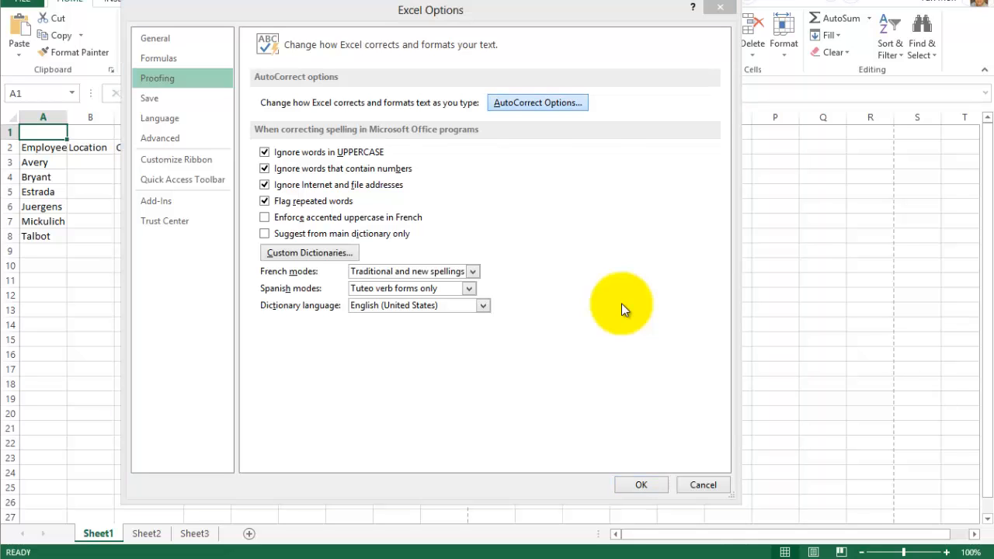
{"action": "key", "text": "Return"}
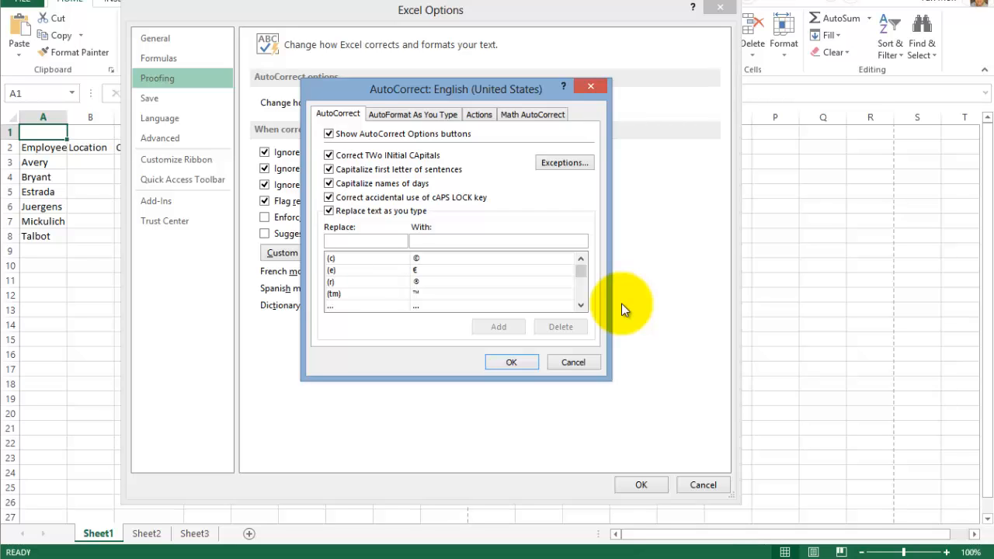
{"action": "left_click", "coordinate": [581, 305]}
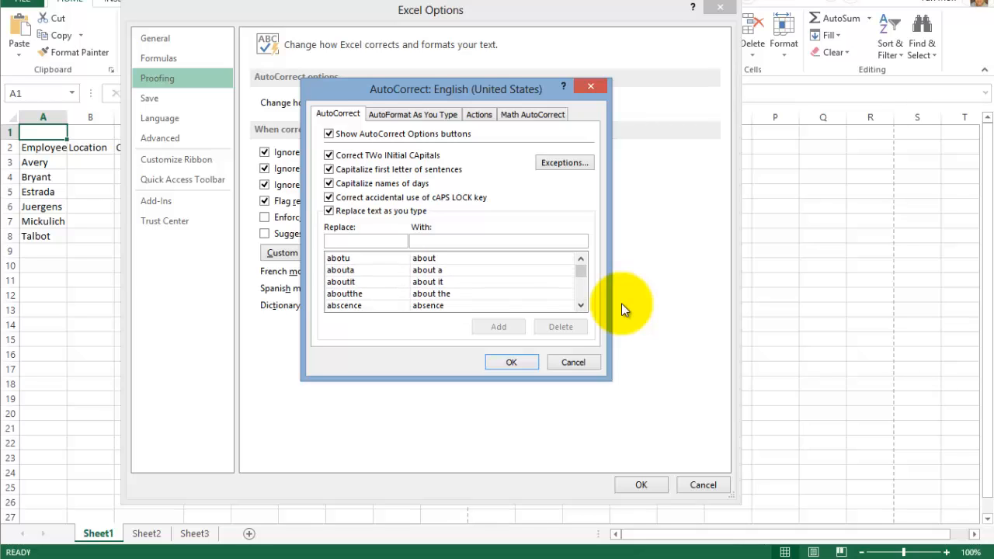
{"action": "left_click", "coordinate": [581, 259]}
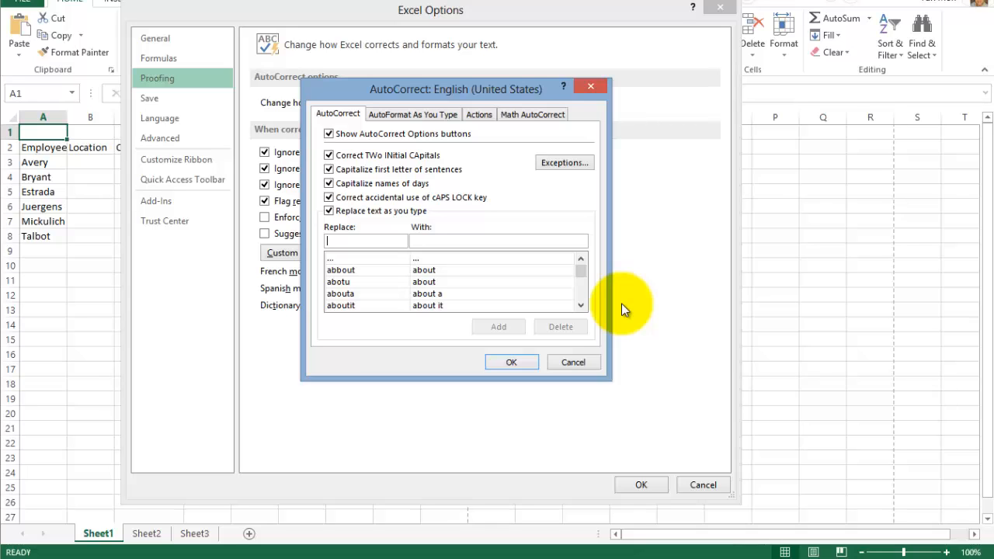
{"action": "left_click", "coordinate": [581, 305]}
{"action": "left_click_drag", "start_coordinate": [581, 272], "coordinate": [581, 293]}
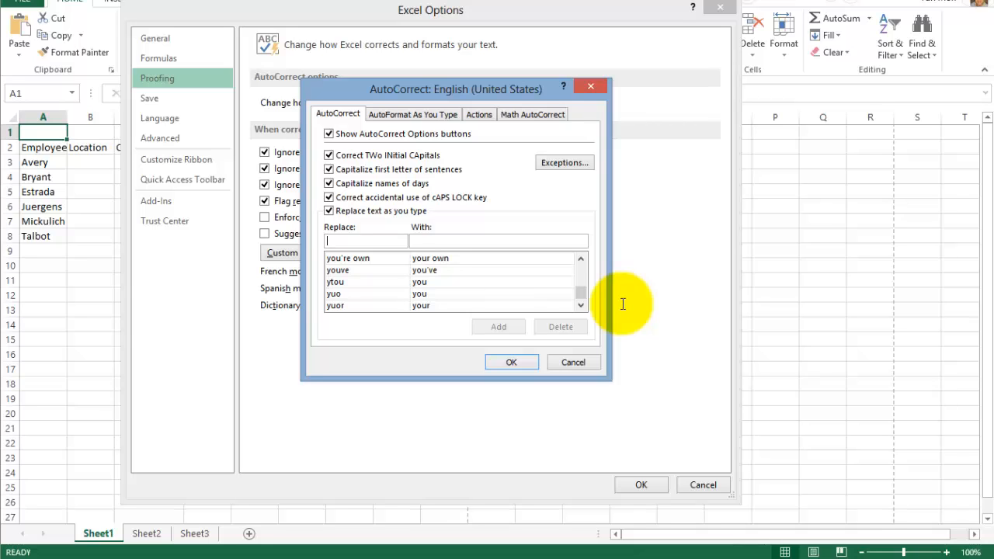
- Close the AutoCorrect settings and the program options to return to the employee worksheet
{"action": "key", "text": "Tab"}
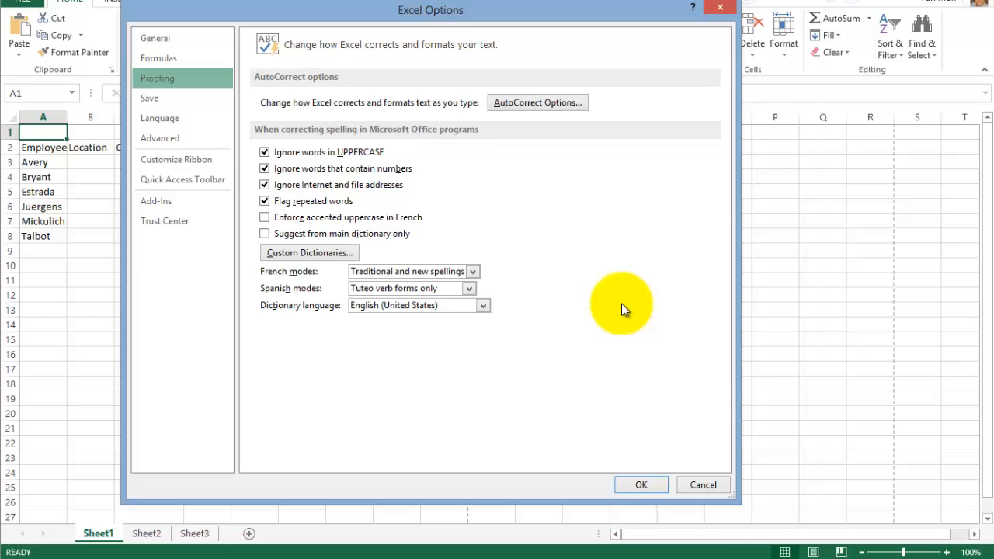
{"action": "key", "text": "Return"}
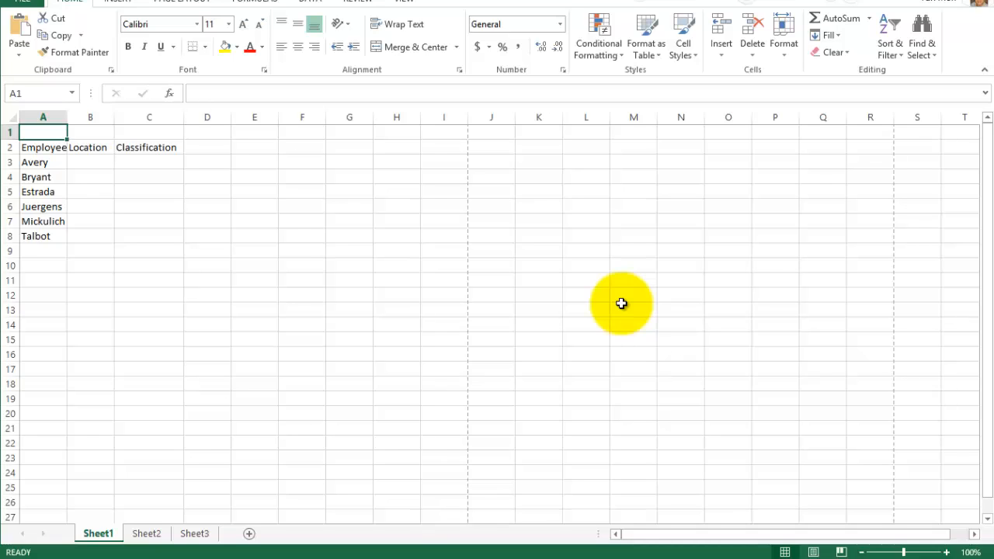
- Enter Team Net(R) as the title in cell A1, using AutoCorrect to turn (R) into the registered trademark symbol ®
{"action": "type", "text": "Team"}
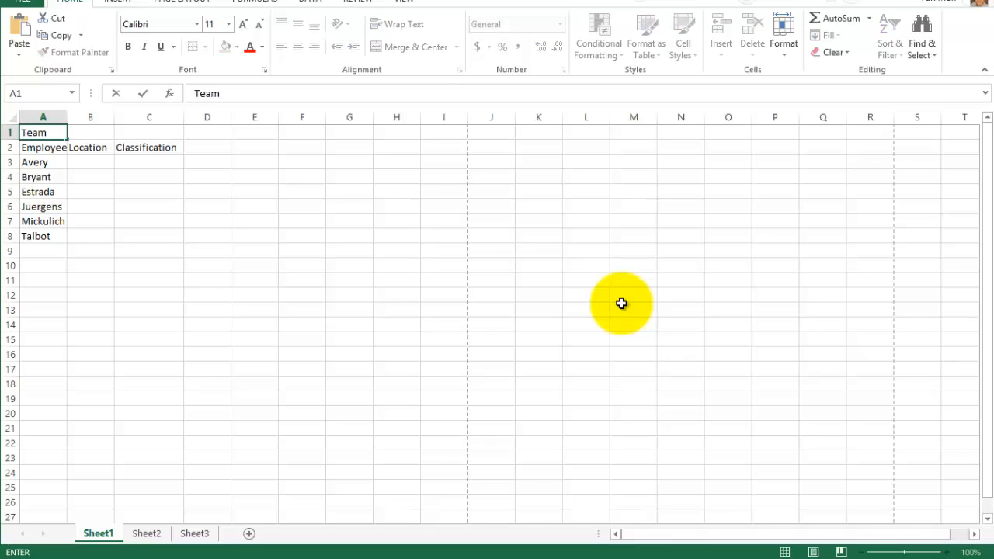
{"action": "type", "text": " Net"}
{"action": "type", "text": "("}
{"action": "type", "text": "R)"}
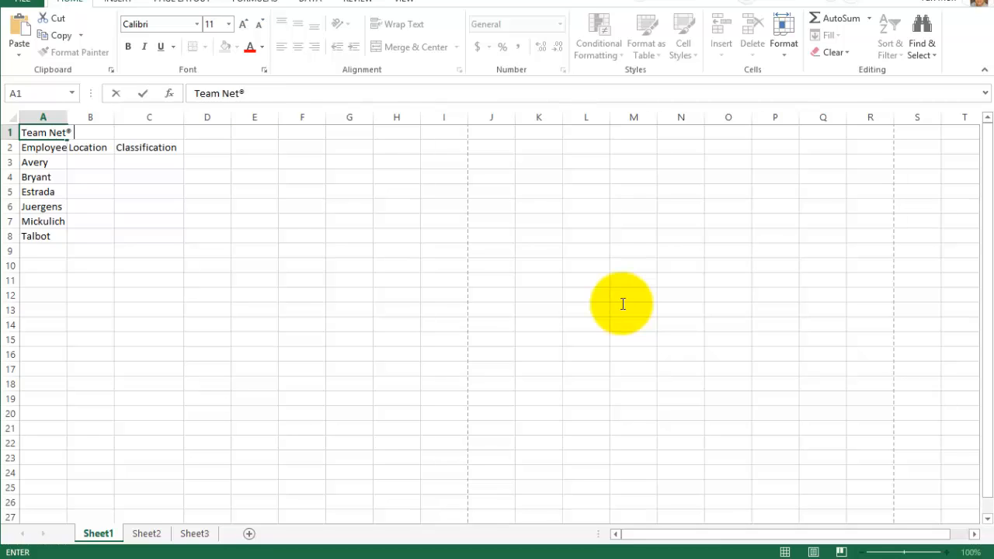
{"action": "key", "text": "F2"}
{"action": "key", "text": "shift+Left"}
{"action": "key", "text": "shift+Left"}
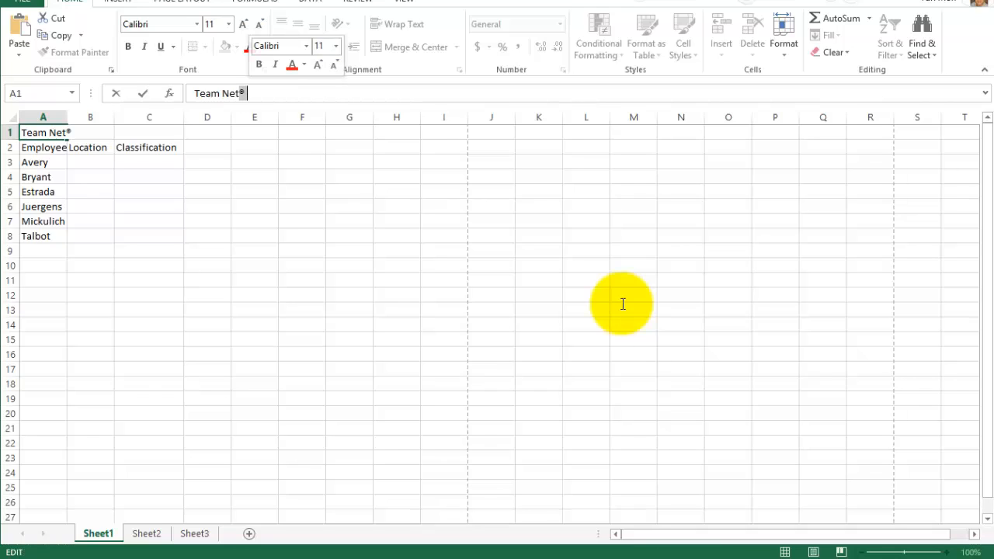
{"action": "key", "text": "Right"}
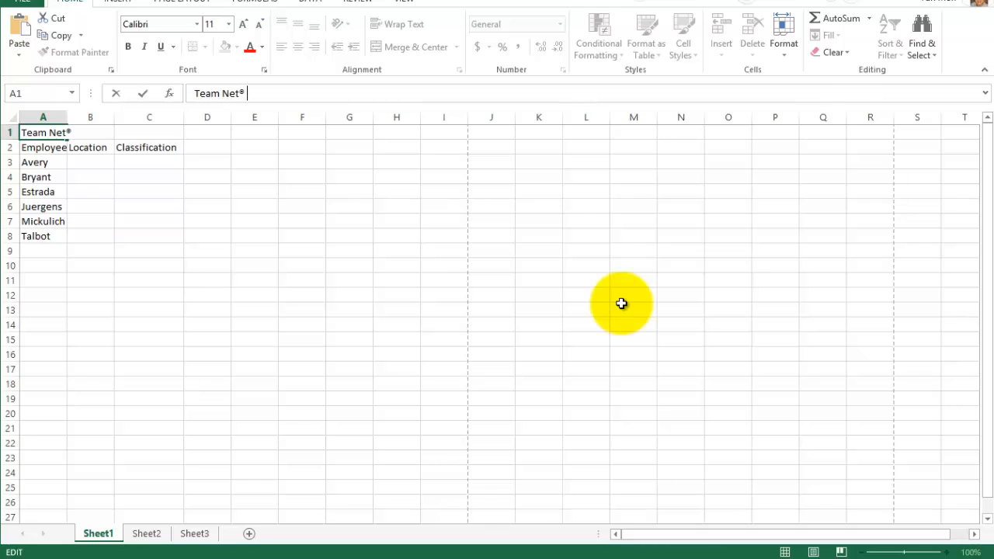
{"action": "key", "text": "Return"}
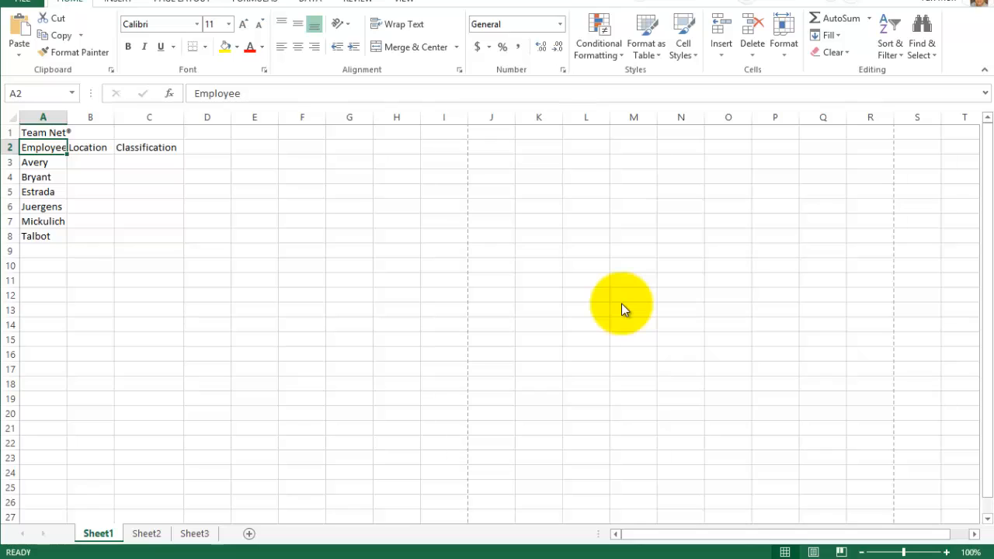
- Leave the Excel workbook and switch to the Word document containing the large Nike text
{"action": "key", "text": "alt+F4"}
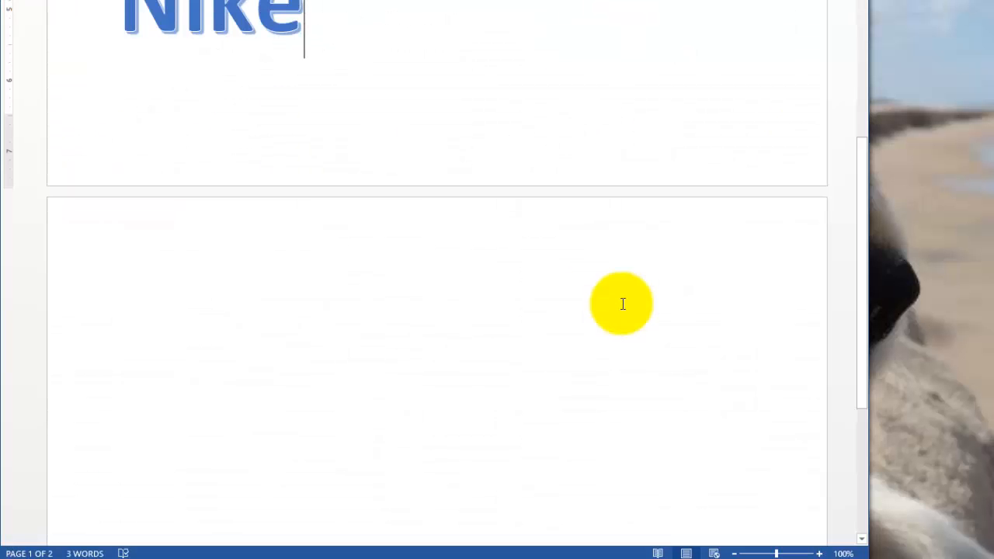